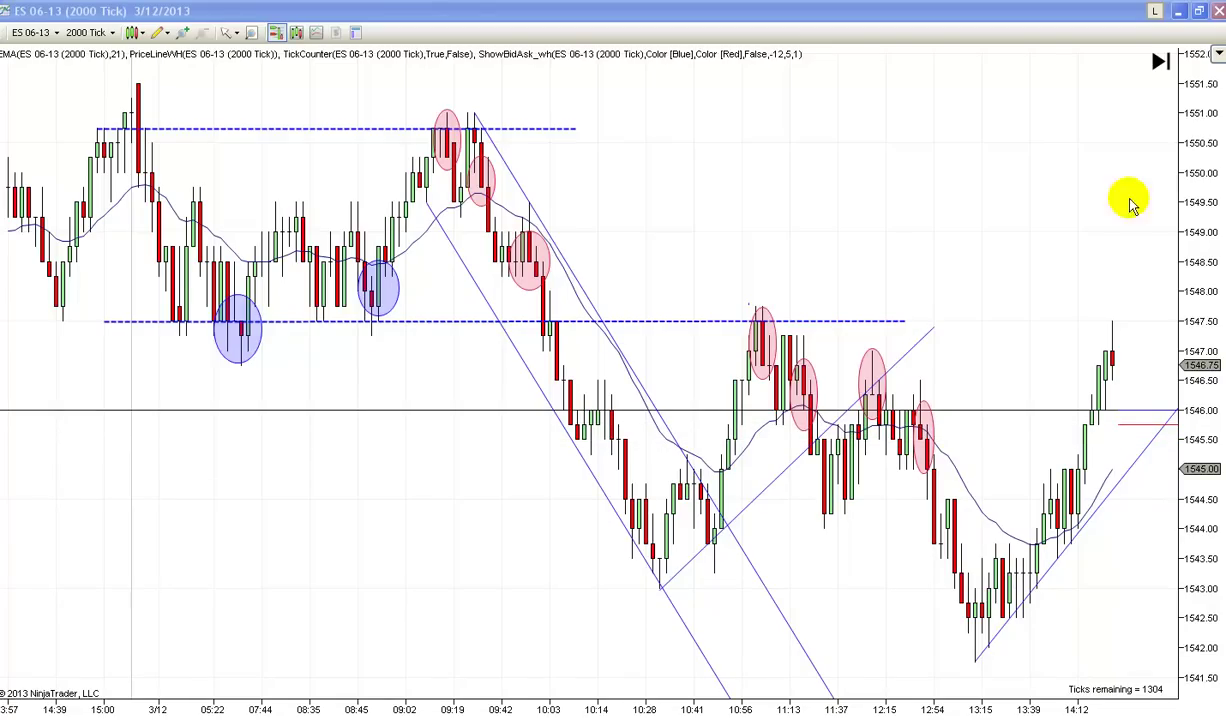
Step: Examine the late-session rally and the rising trend line starting from the 13:15 low on the ES 2000-tick chart
scroll(943, 198, up, 1)
scroll(943, 198, down, 1)
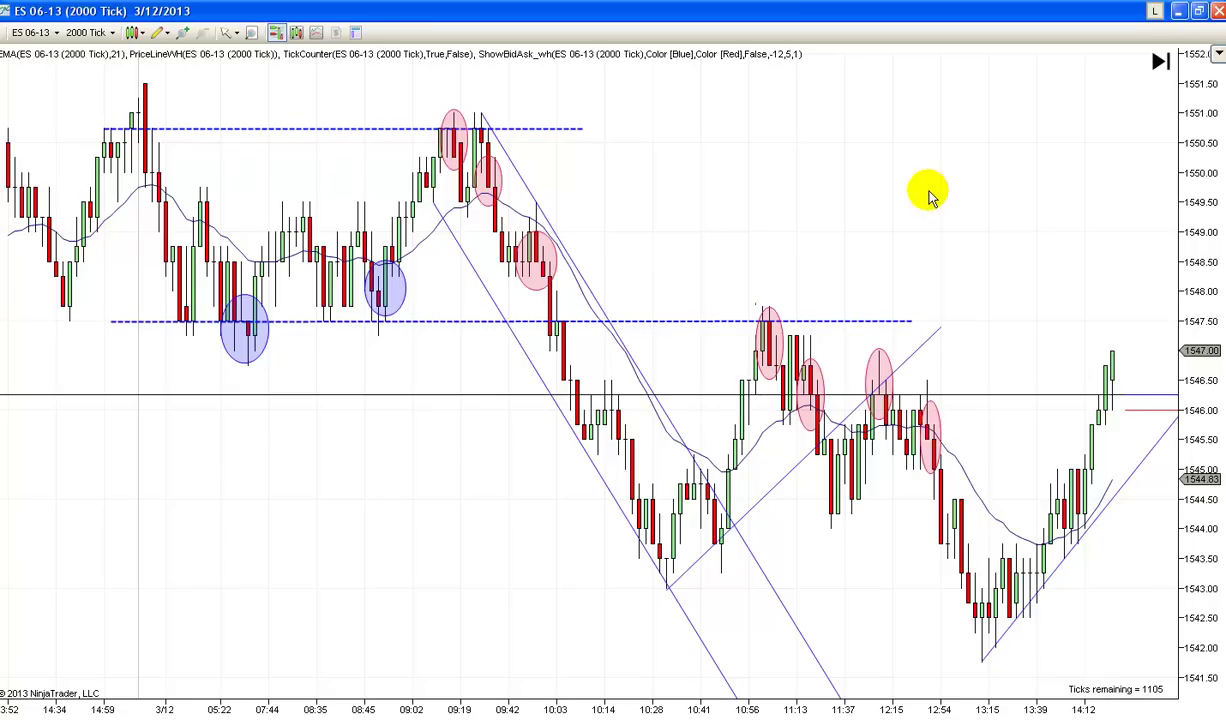
drag(928, 198, 918, 200)
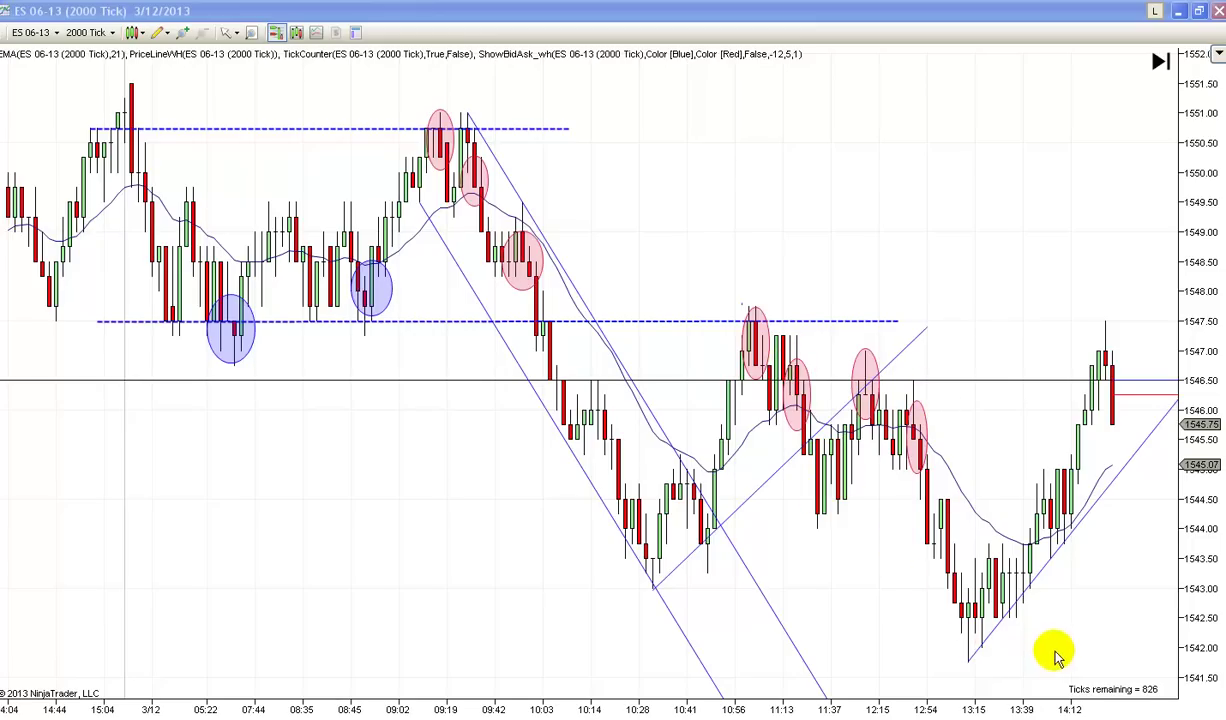
drag(1073, 655, 940, 648)
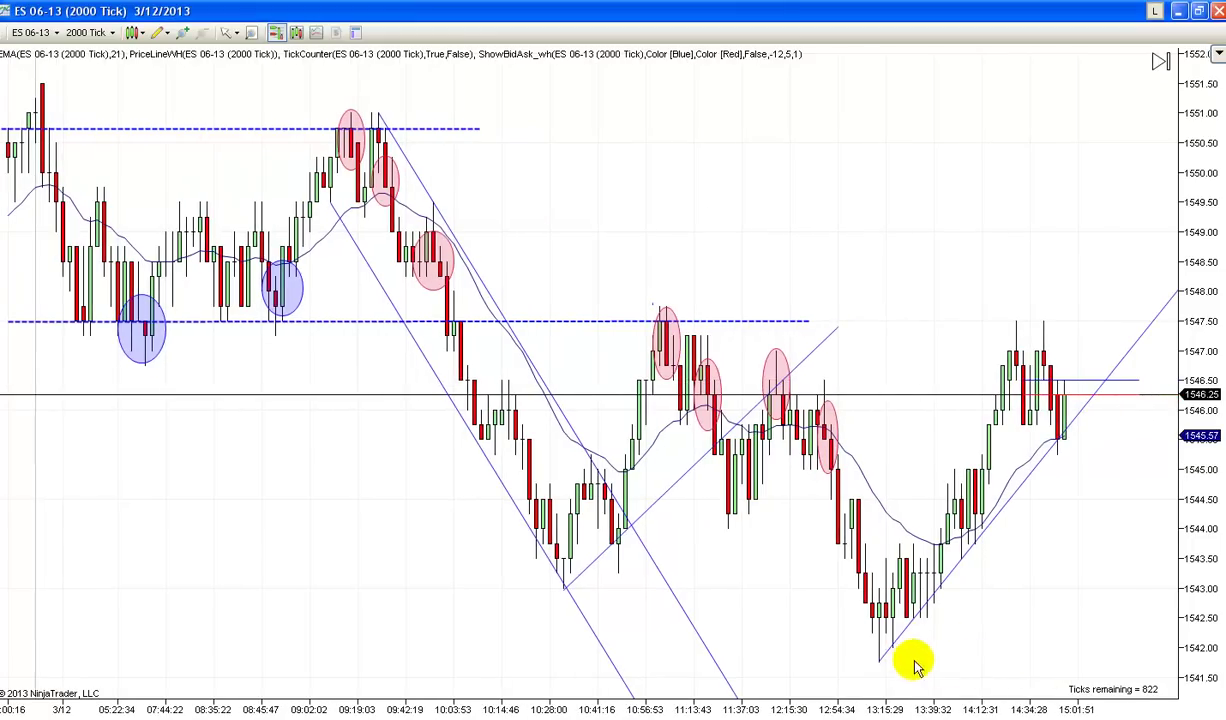
scroll(1065, 540, up, 2)
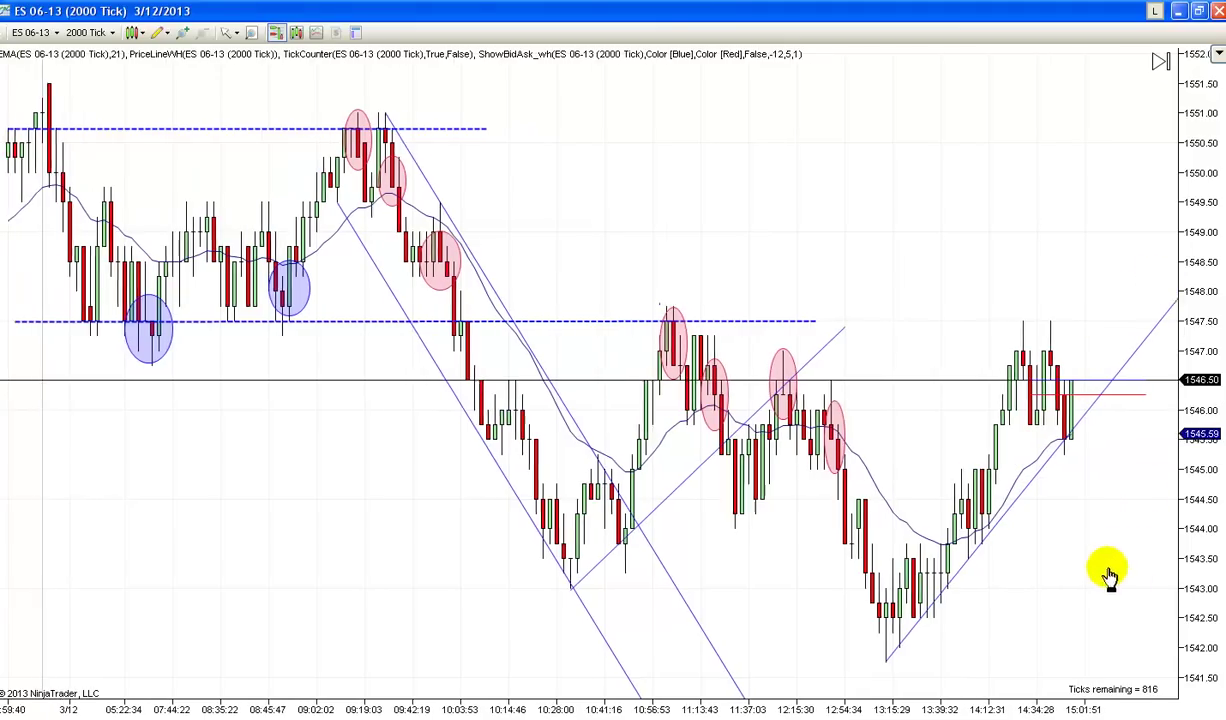
scroll(480, 570, up, 1)
scroll(510, 588, up, 1)
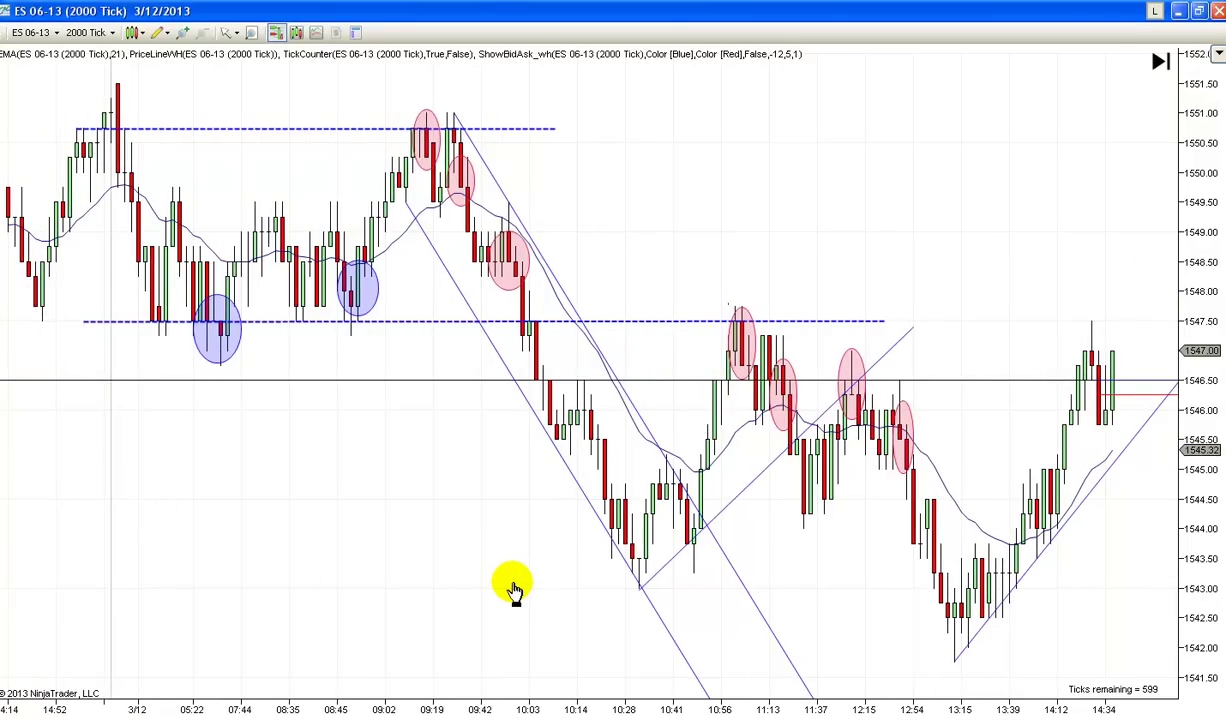
drag(510, 589, 494, 590)
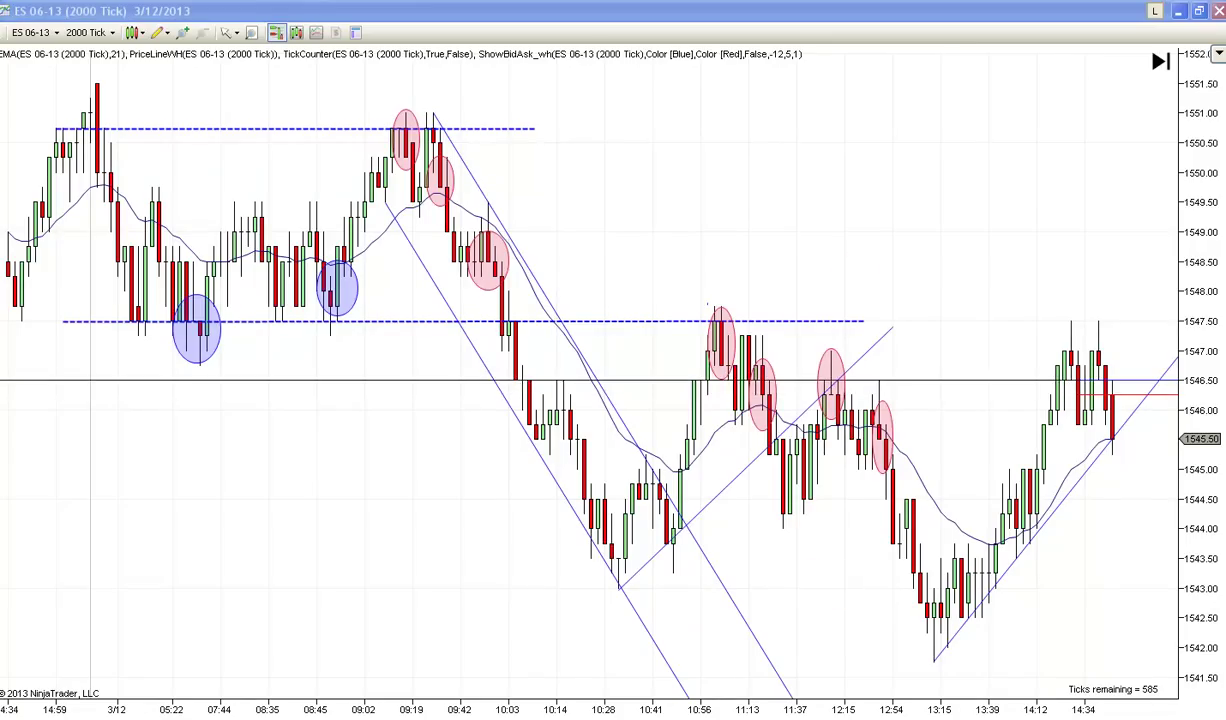
Step: Switch to the cross hair cursor and draw a descending line from the 1547.75 high near 11:03 through the 12:15 high
click(236, 32)
click(248, 74)
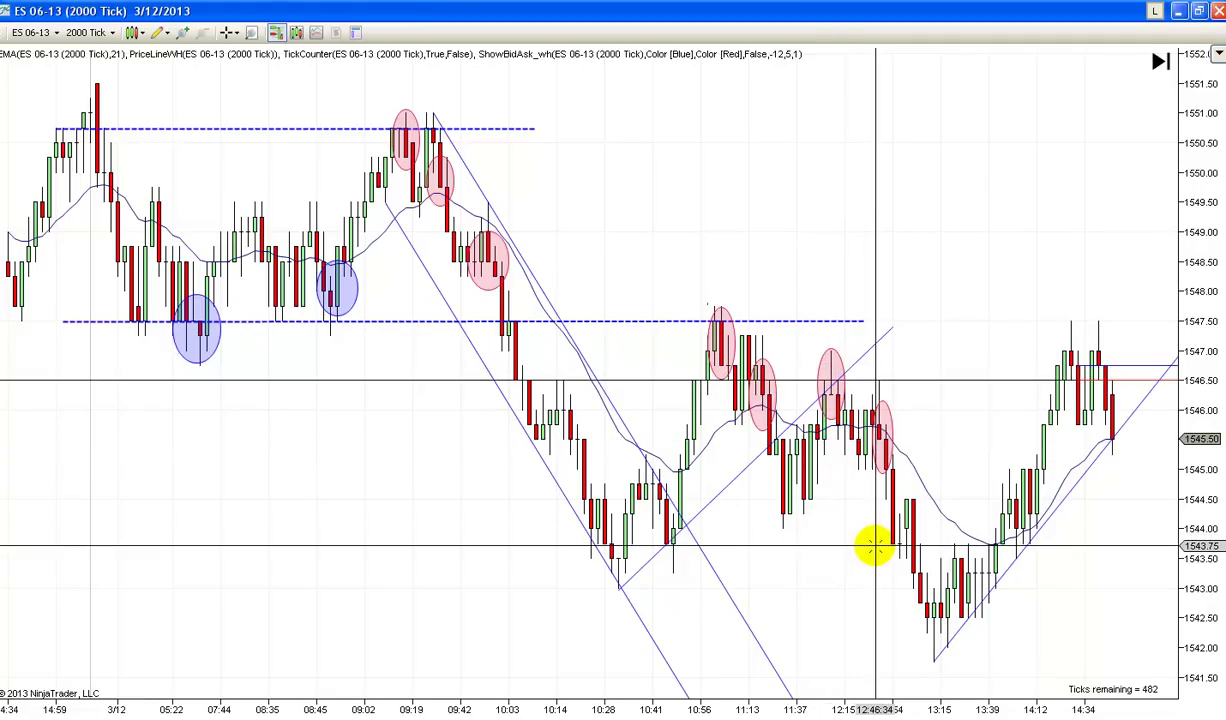
click(157, 32)
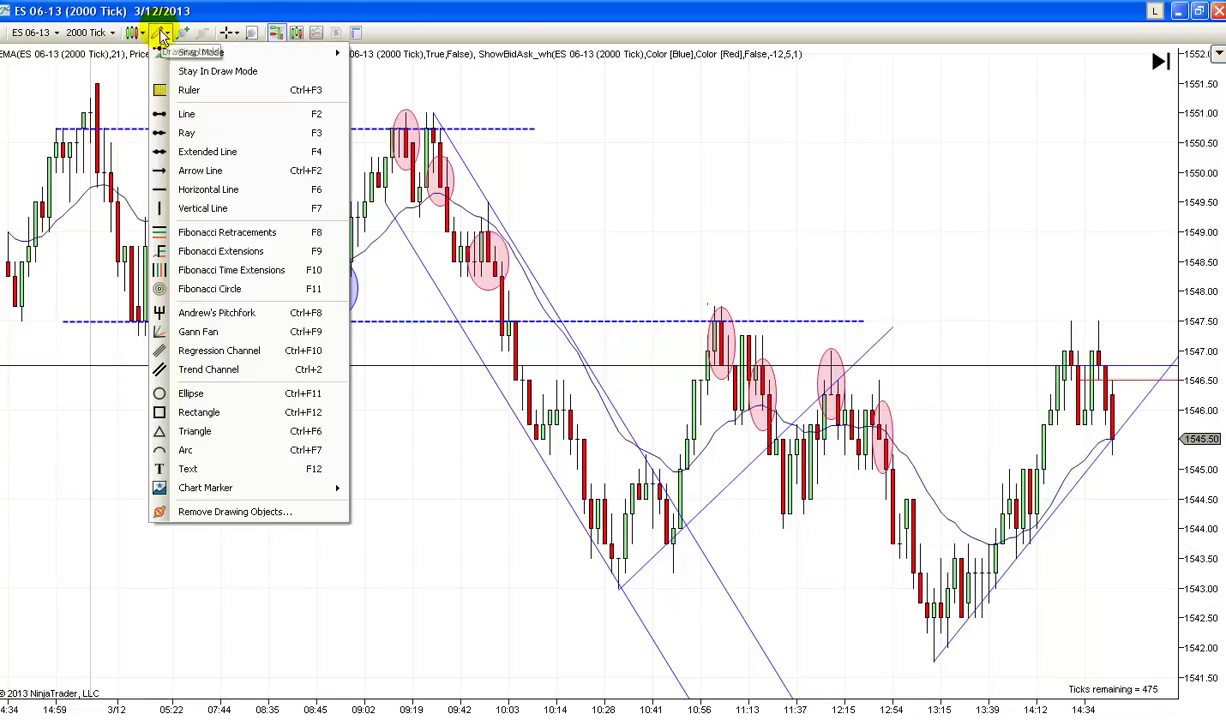
click(185, 112)
click(727, 310)
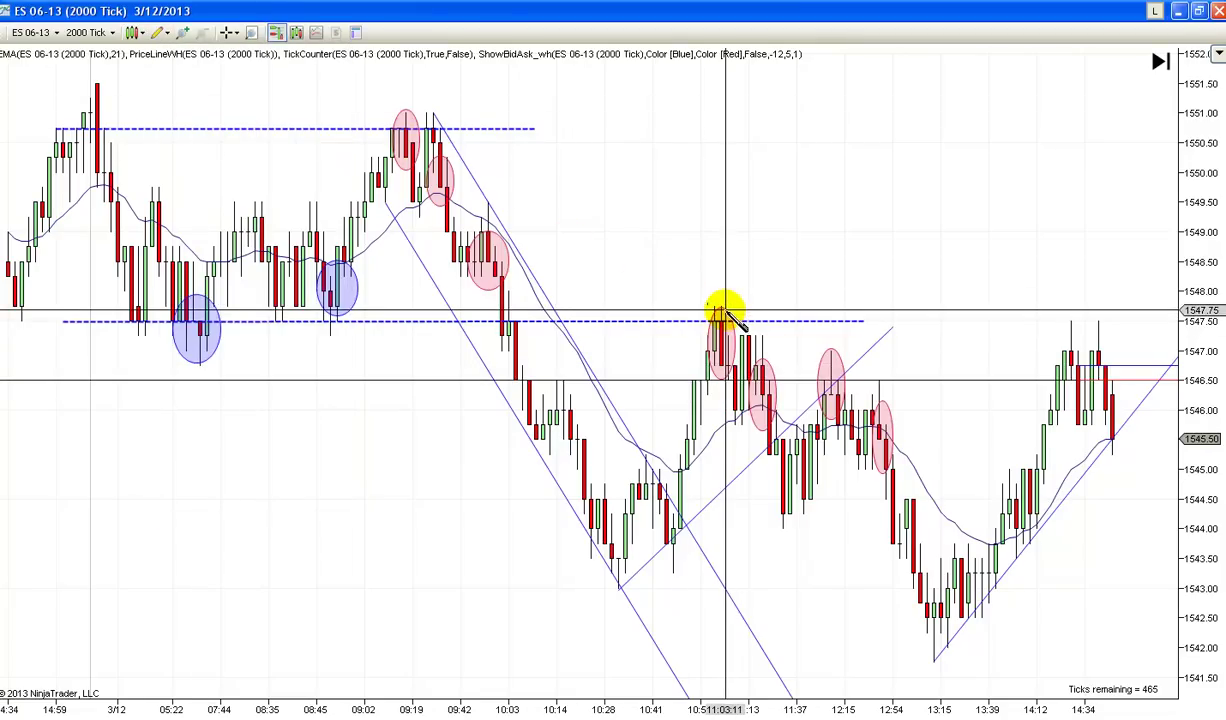
click(818, 390)
mouse_move(910, 470)
mouse_down()
mouse_move(977, 400)
mouse_move(999, 471)
mouse_move(999, 460)
mouse_move(977, 493)
mouse_move(953, 500)
mouse_move(975, 490)
mouse_up()
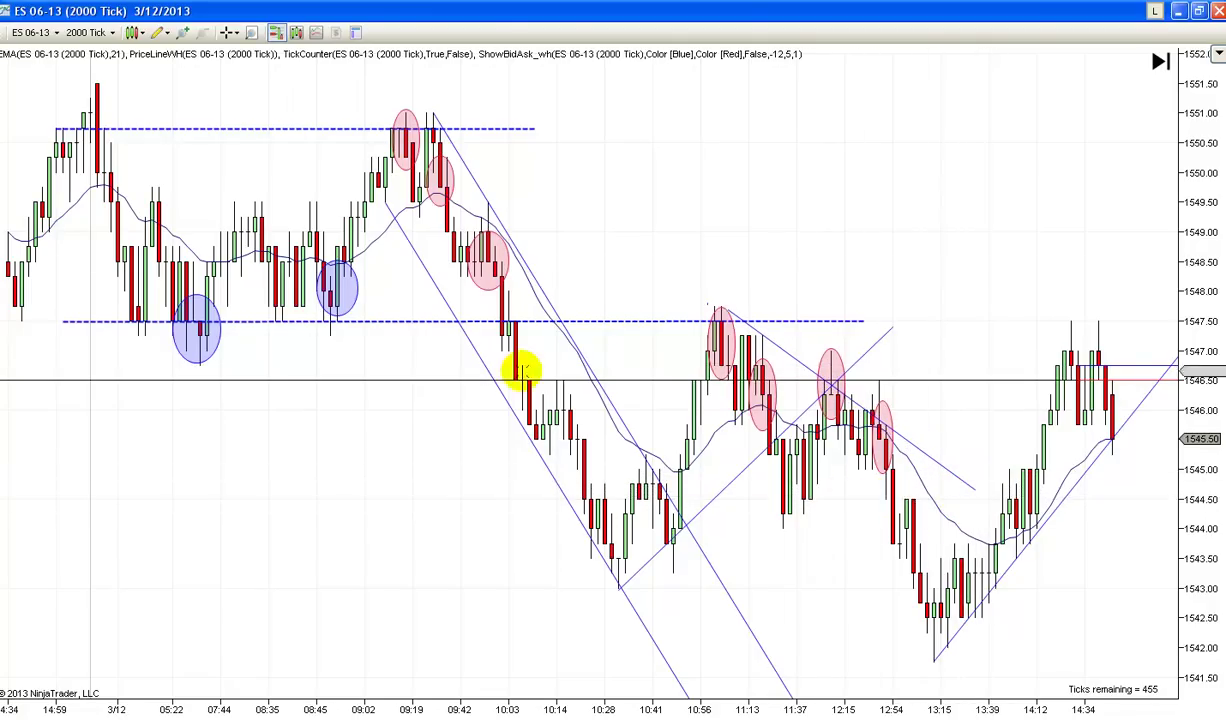
Step: Draw a shallow rising line from the 1543.00 low before 10:41 to about 1546.25 near 14:12
click(157, 34)
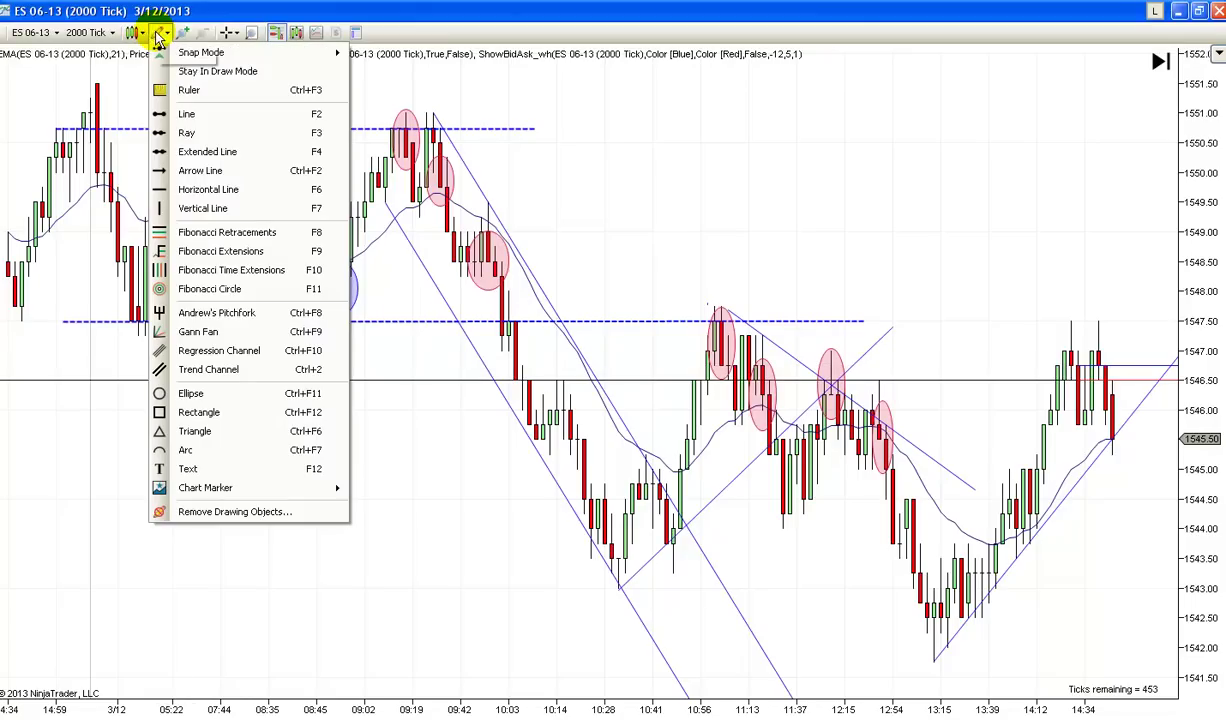
click(180, 114)
mouse_move(618, 588)
mouse_down()
mouse_move(1013, 509)
mouse_move(1055, 400)
mouse_up()
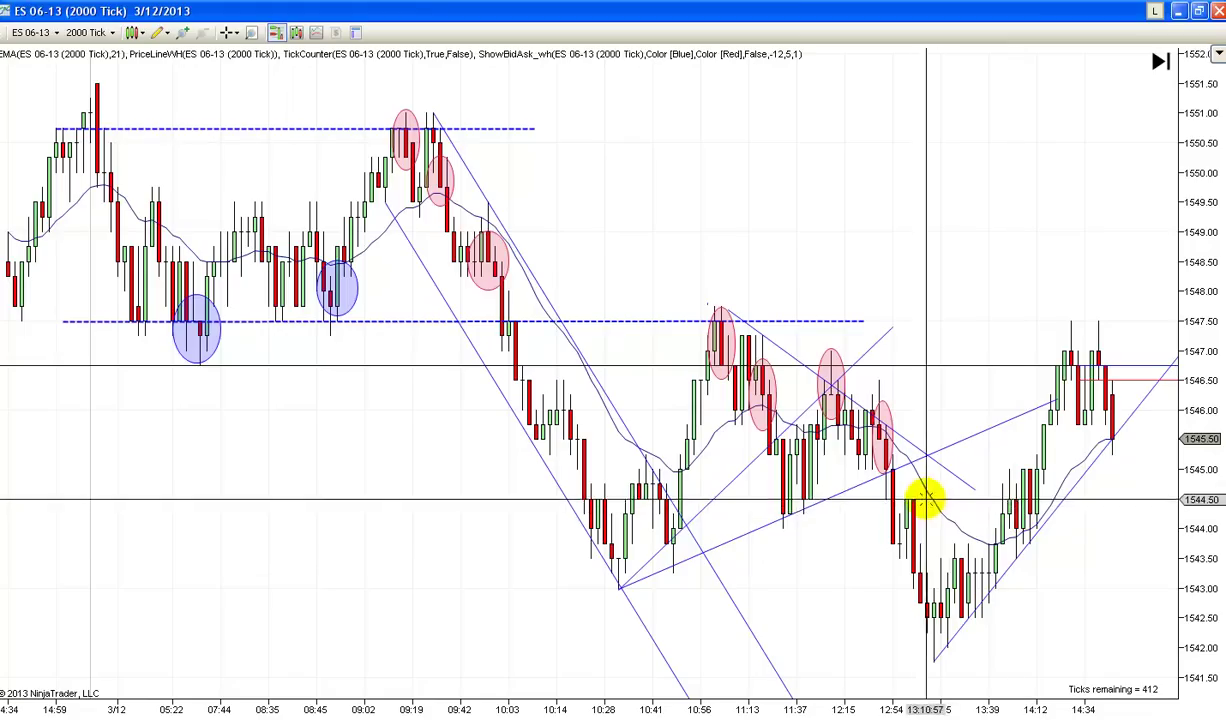
Step: Delete the shallow rising line and the descending line drawn from the 11:03 high
click(872, 483)
key(Delete)
click(881, 426)
key(Delete)
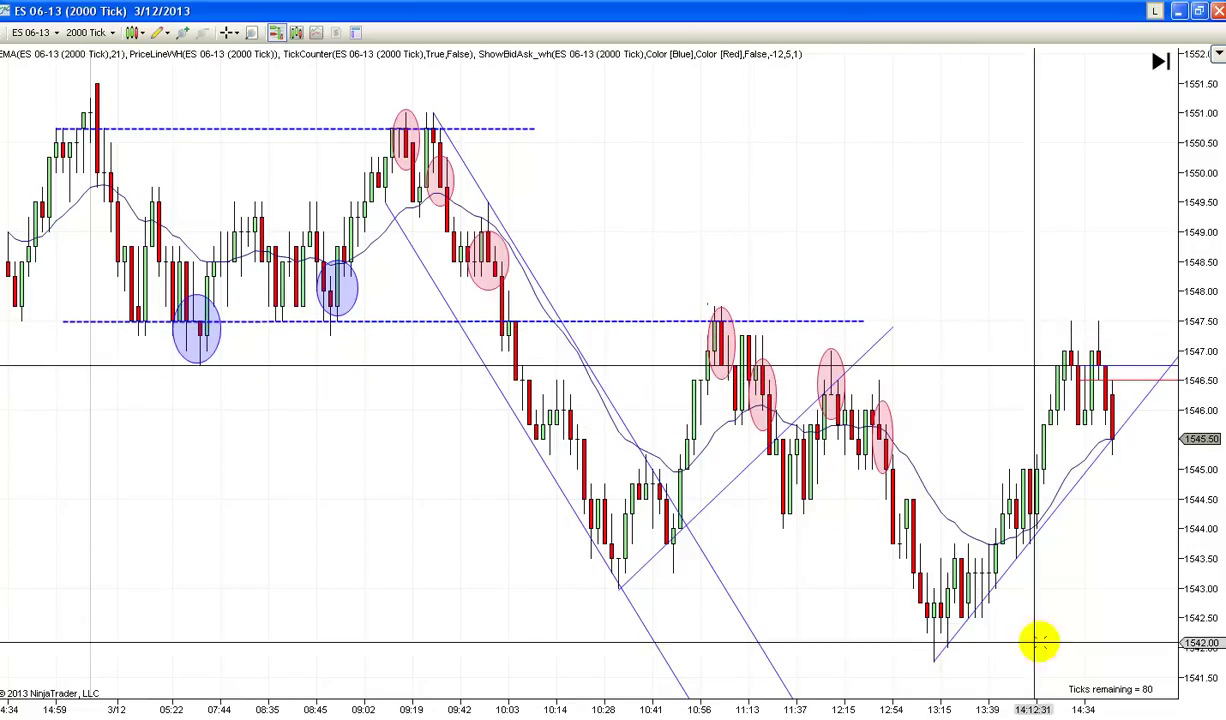
Step: Switch the chart cursor back to the pointer
drag(1040, 642, 881, 679)
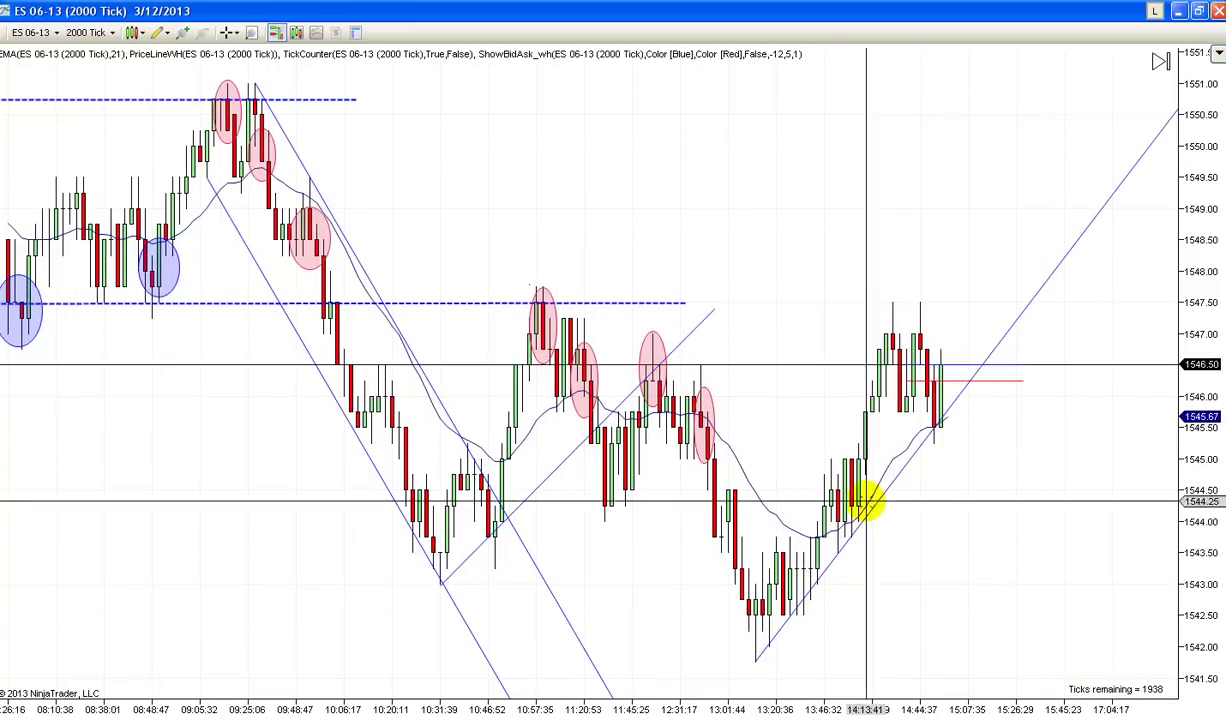
scroll(1100, 525, up, 3)
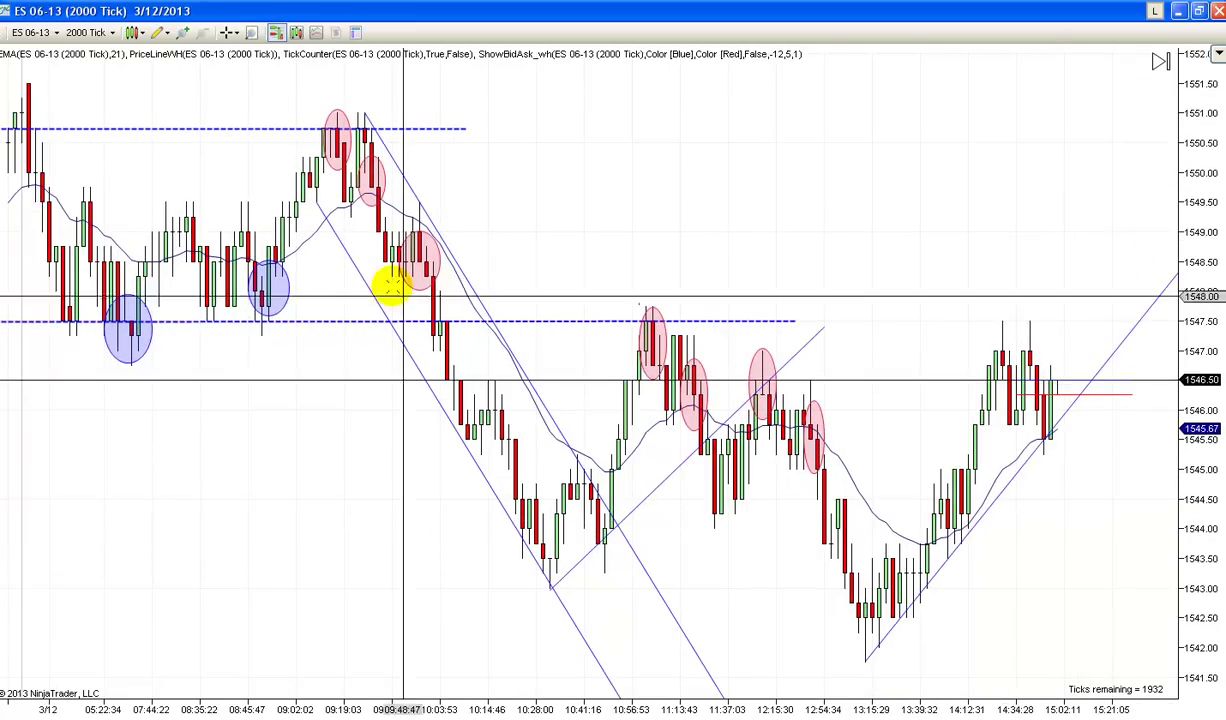
click(230, 32)
click(242, 40)
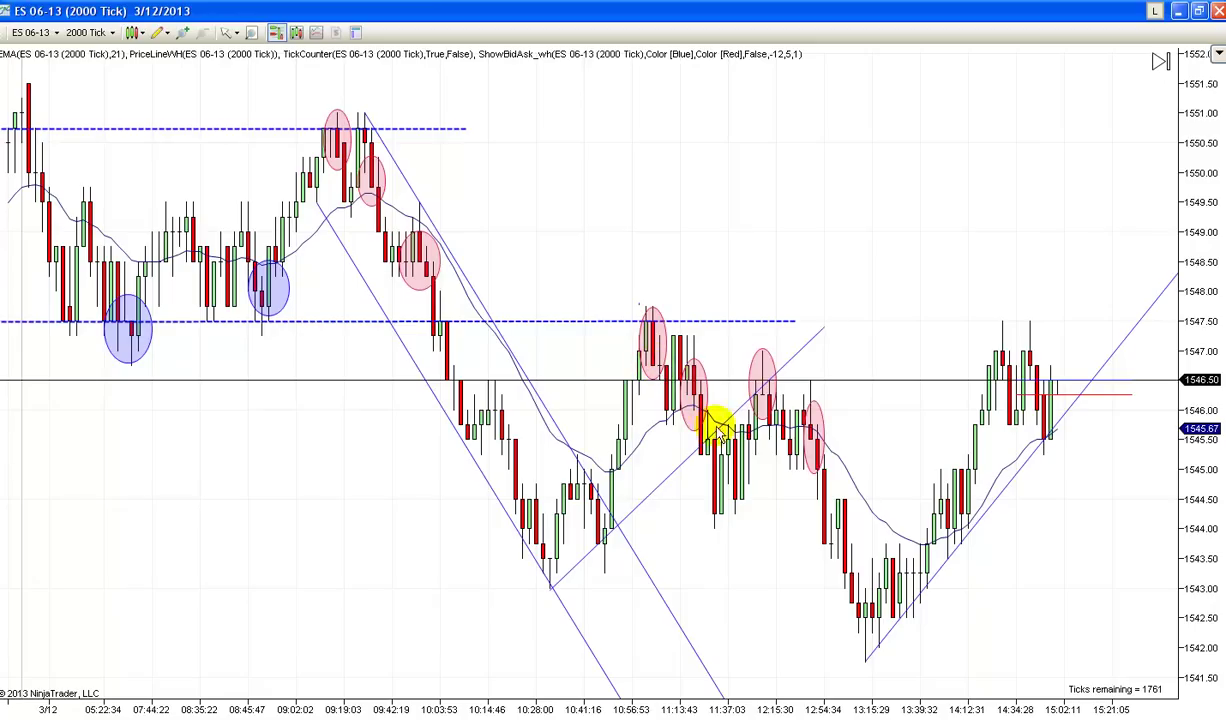
Step: Examine how the latest bars near 15:02 react at the moving average and rising trend line, and replay the earlier bars from about 13:39
drag(780, 577, 796, 583)
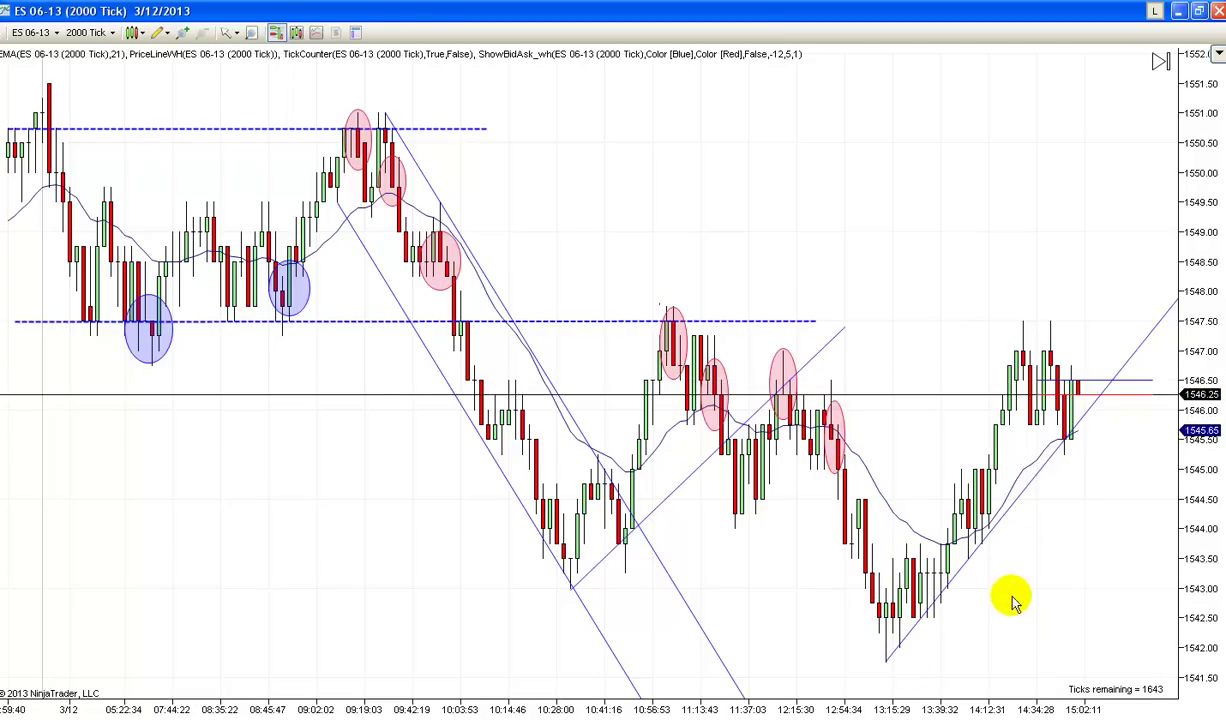
drag(1013, 597, 1054, 605)
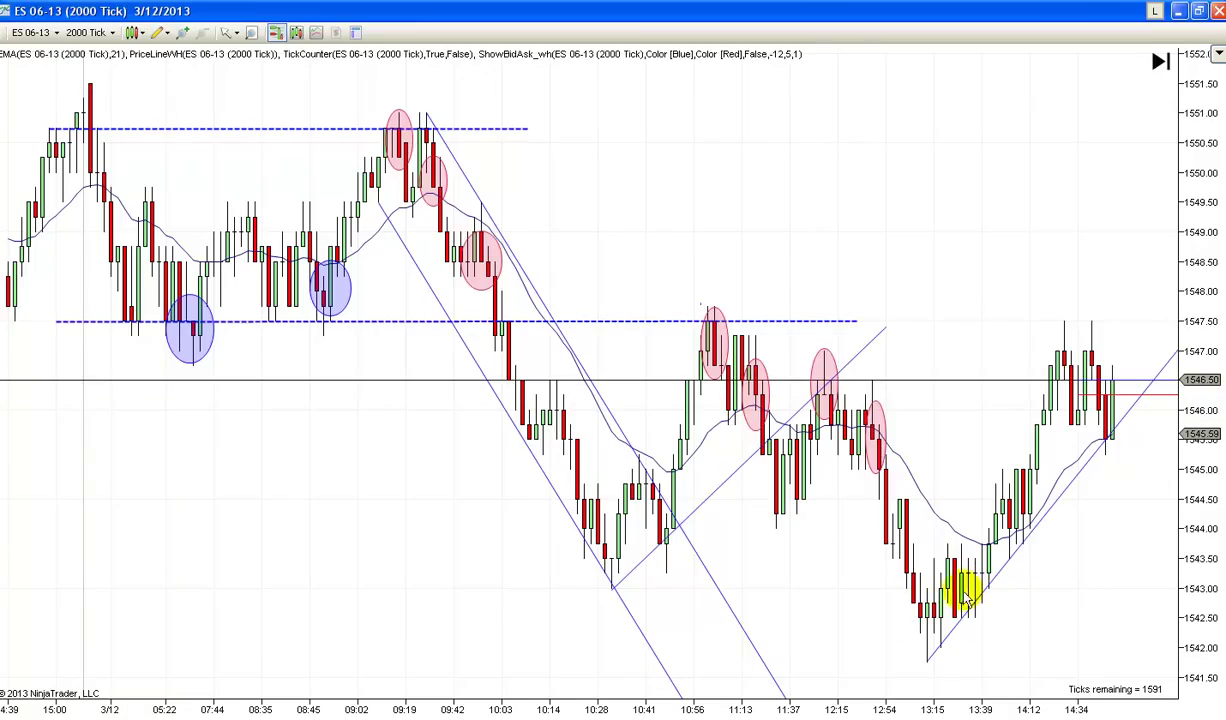
drag(1124, 626, 914, 642)
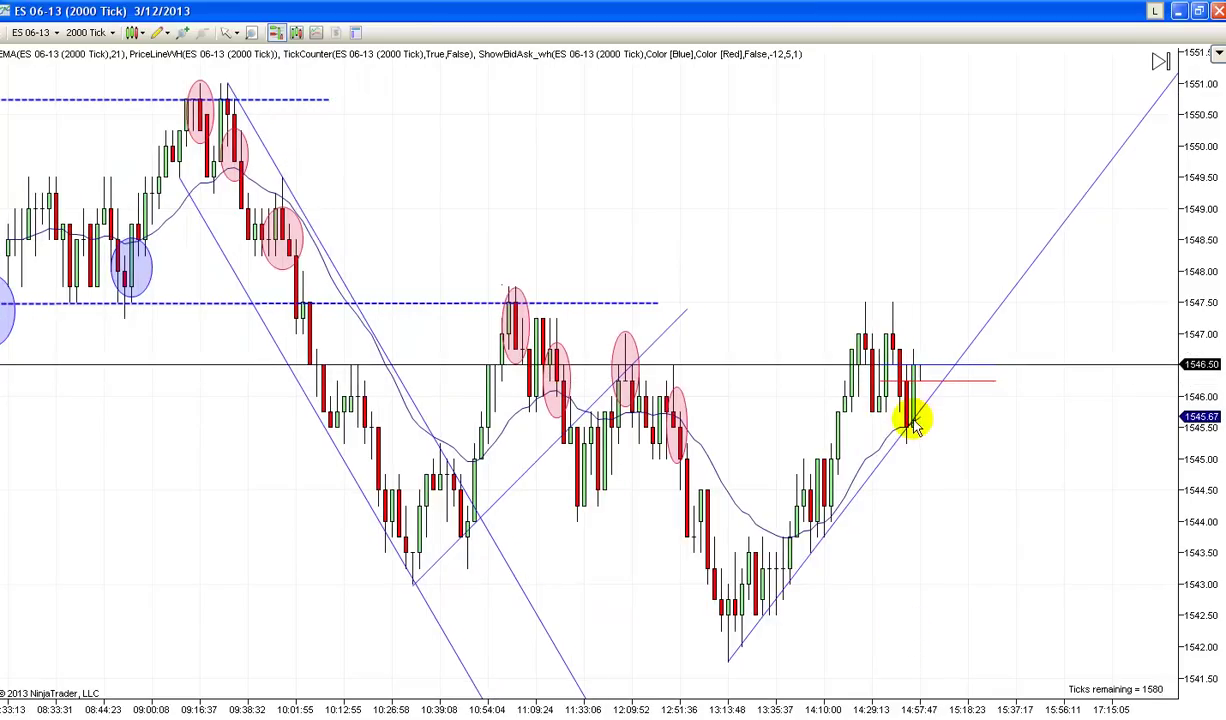
drag(898, 518, 984, 533)
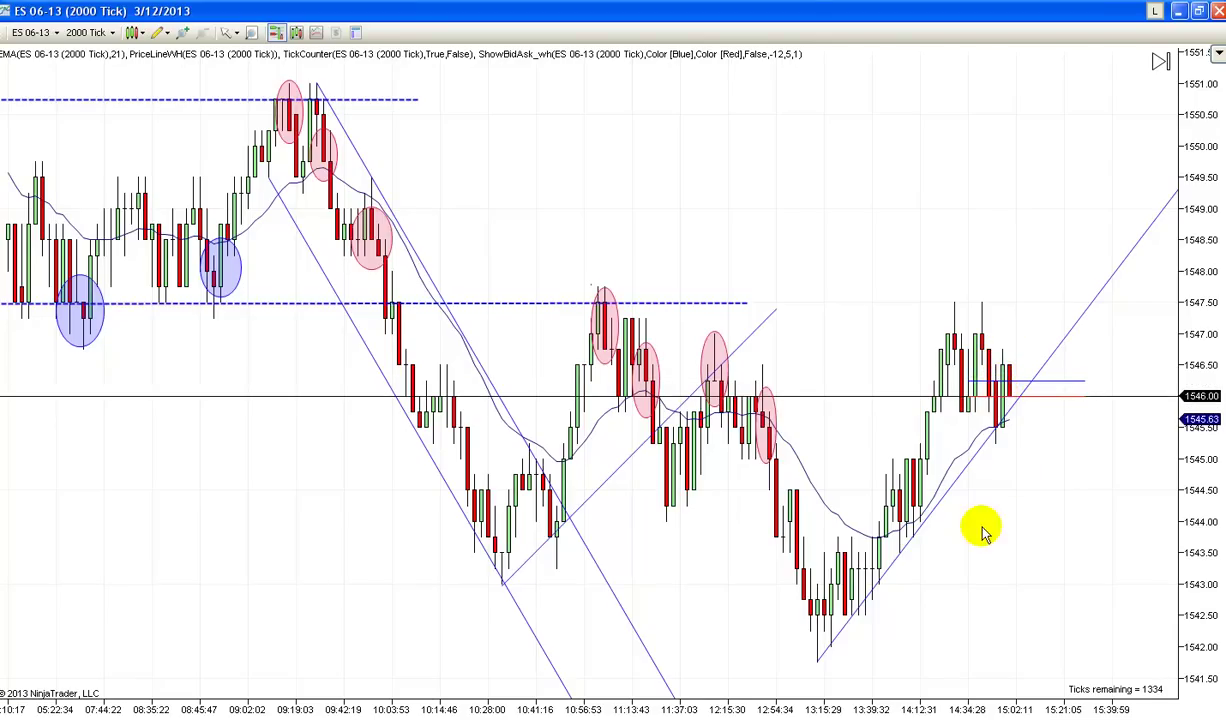
scroll(1000, 530, up, 3)
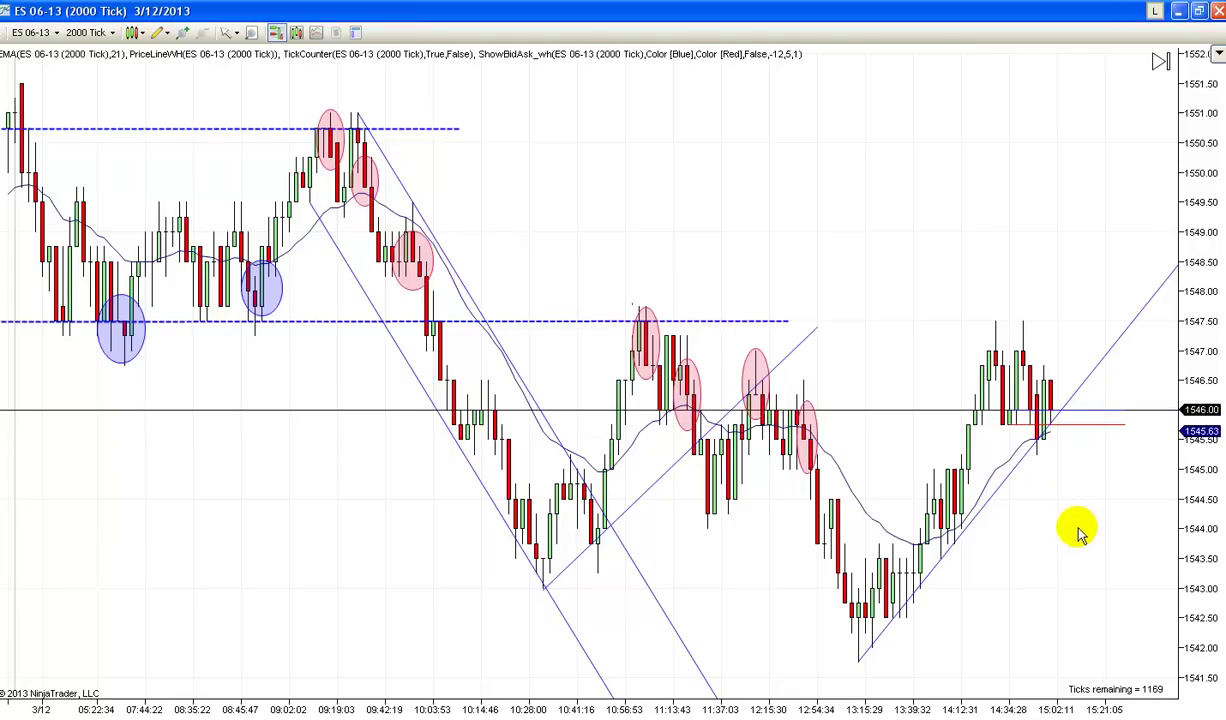
drag(1080, 535, 1060, 538)
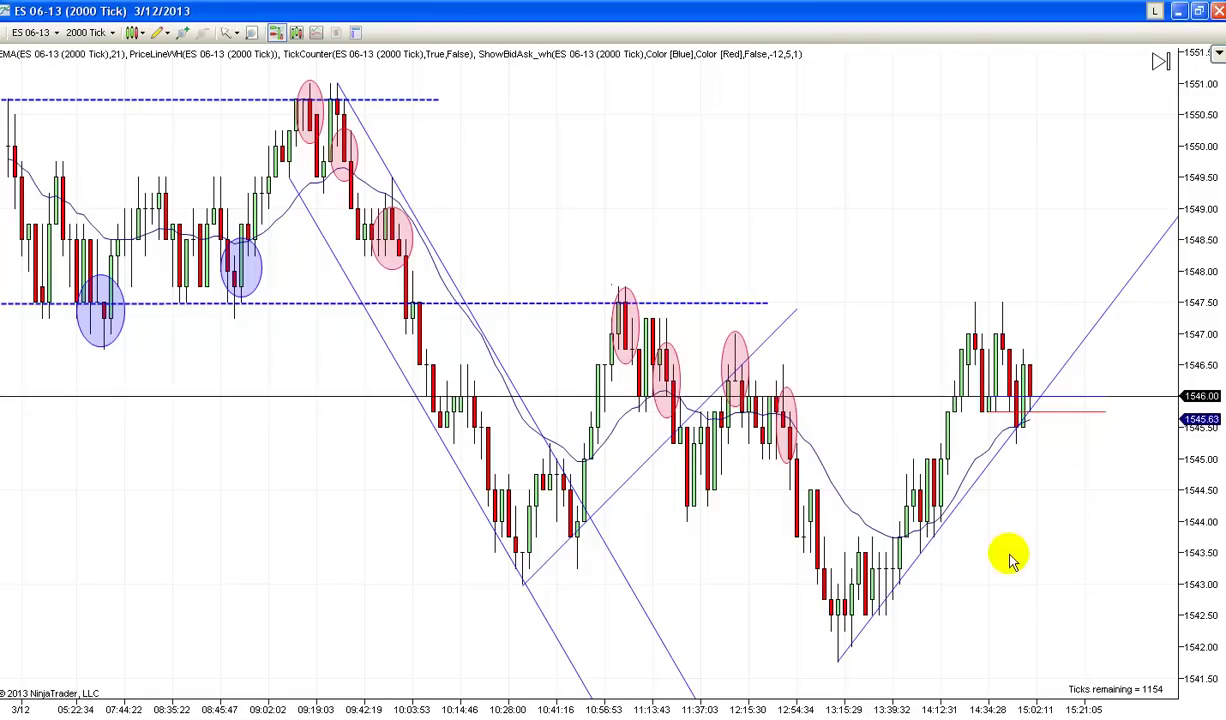
scroll(1020, 558, up, 5)
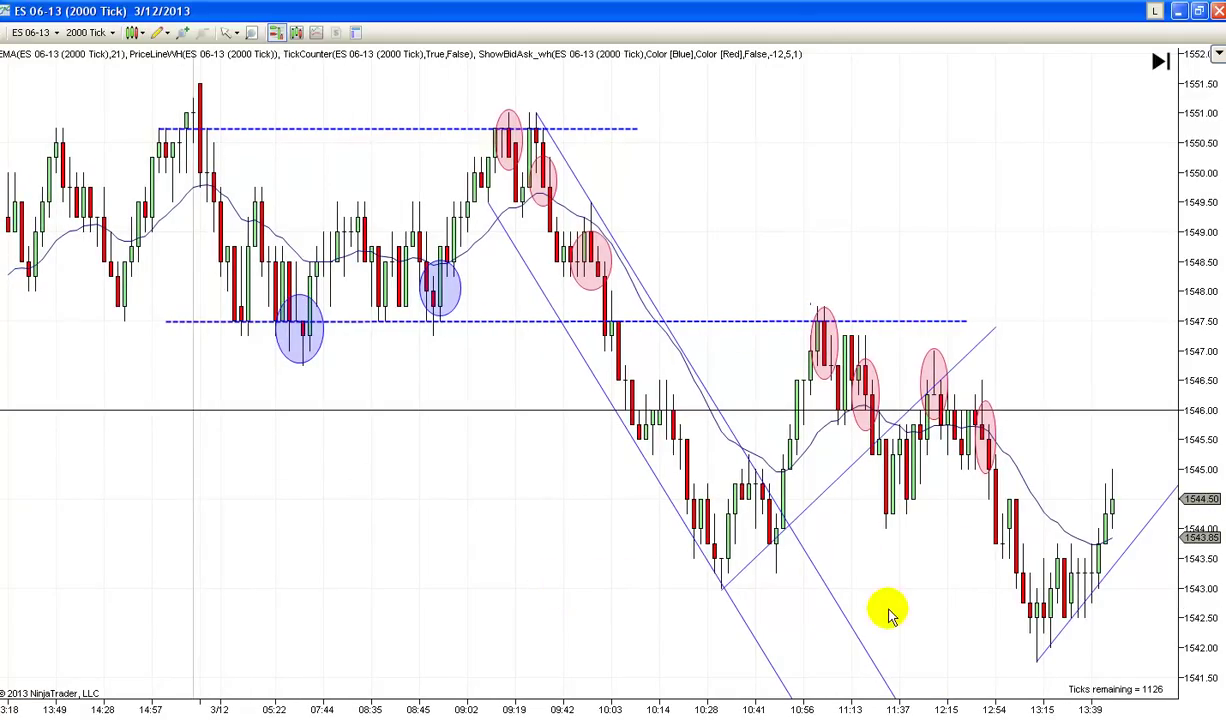
scroll(915, 627, down, 1)
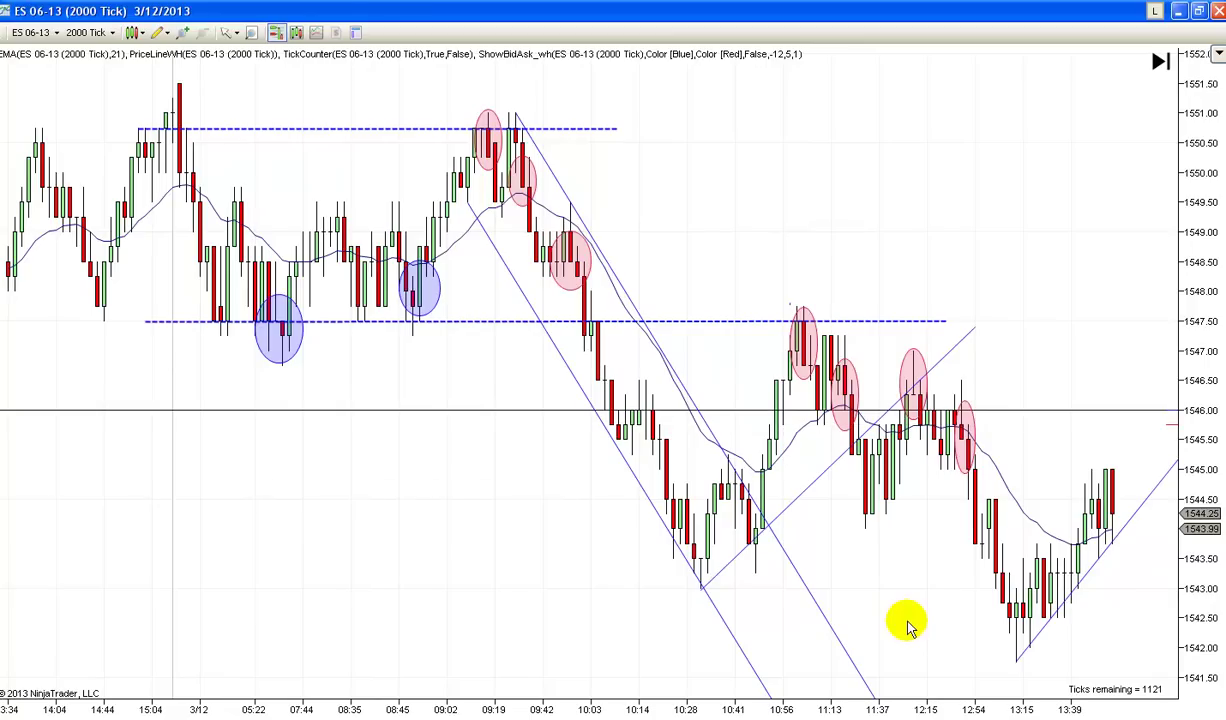
scroll(477, 594, down, 1)
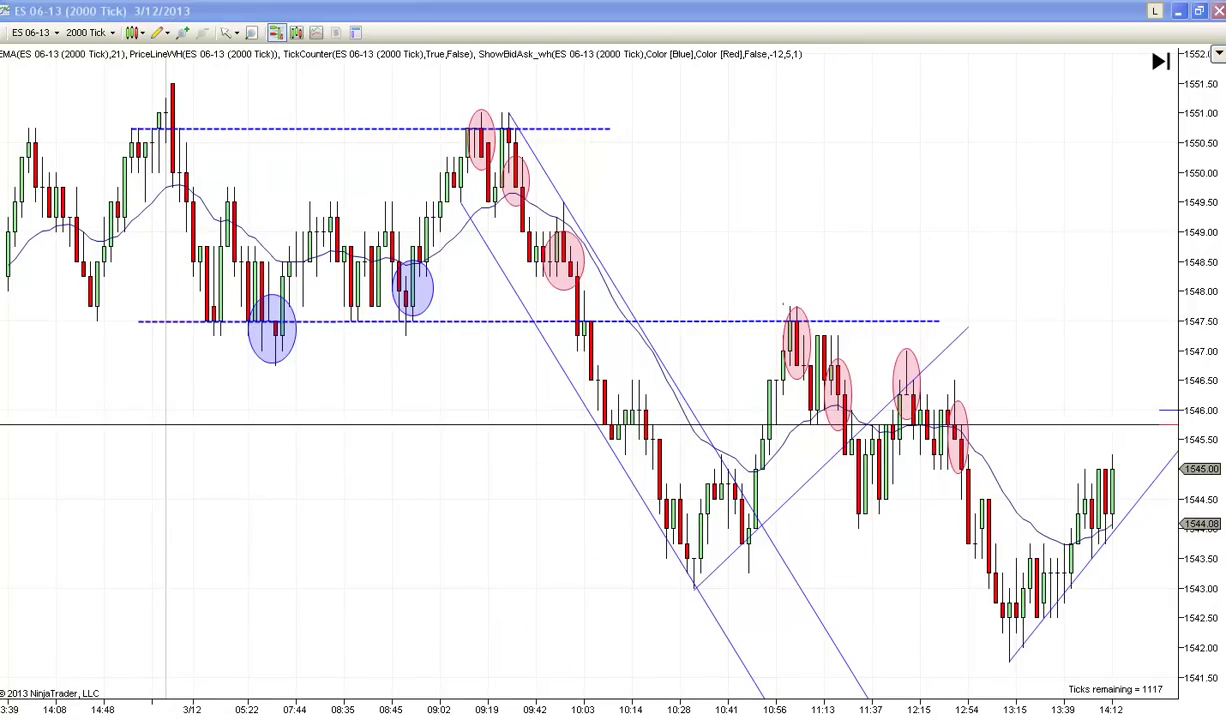
Step: Draw an ellipse around the candles breaking below the dashed 1547.50 line near 10:03
scroll(645, 620, up, 10)
scroll(650, 620, up, 1)
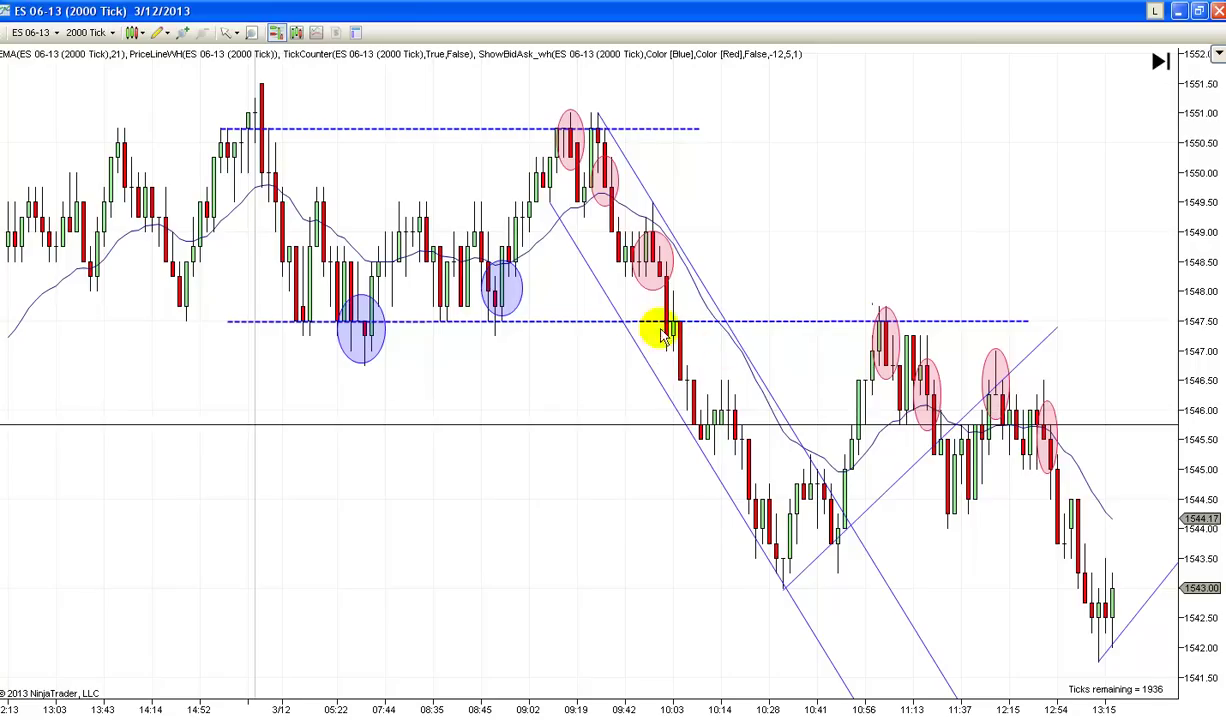
click(234, 34)
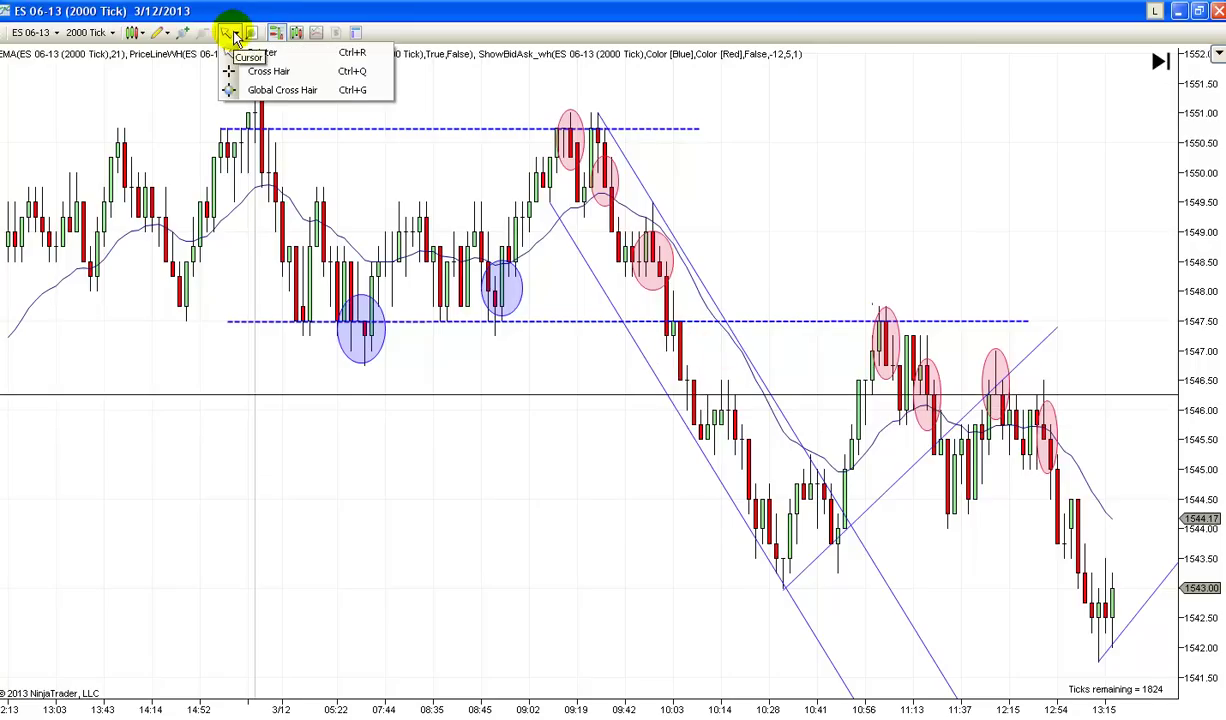
click(163, 32)
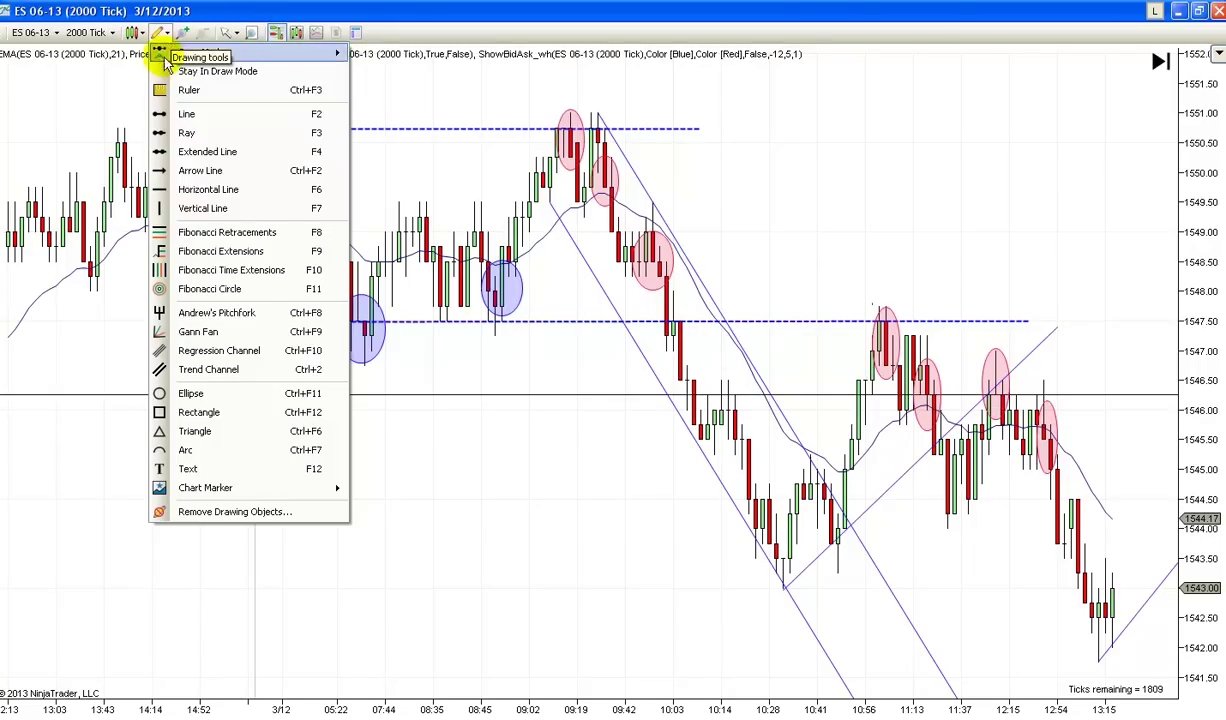
click(198, 412)
drag(648, 320, 700, 388)
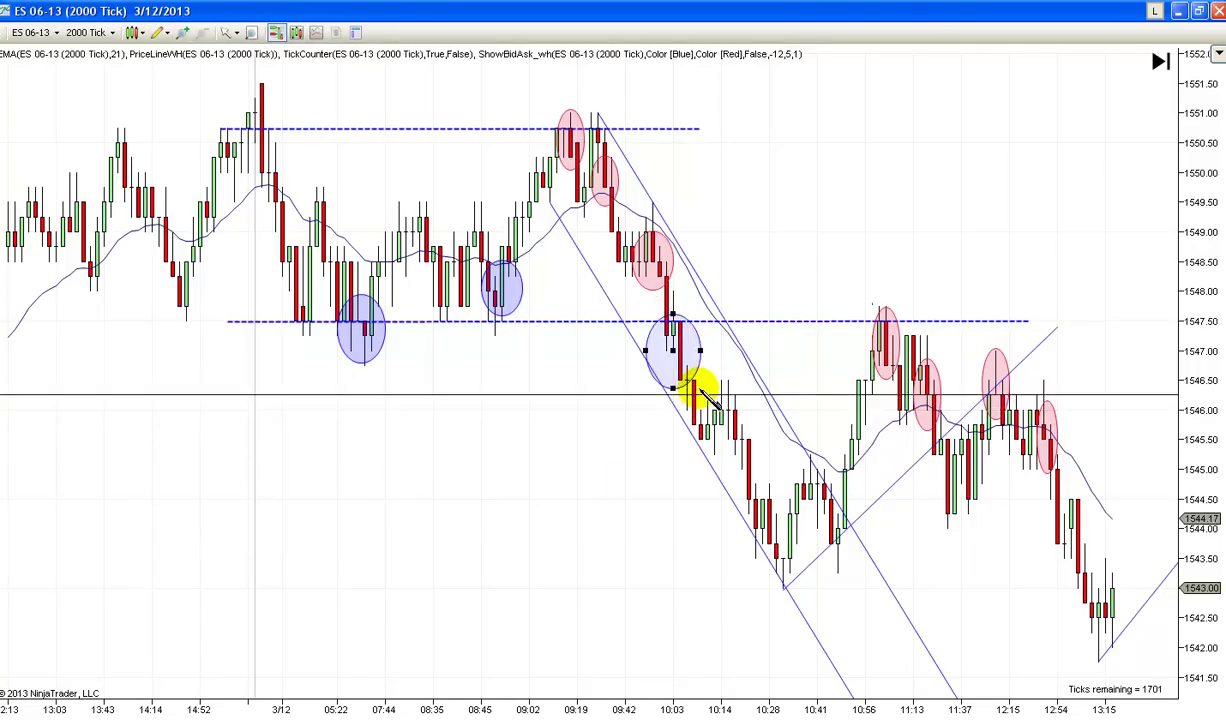
Step: Open the properties of the new ellipse and set its outline color to DarkGreen
double_click(698, 390)
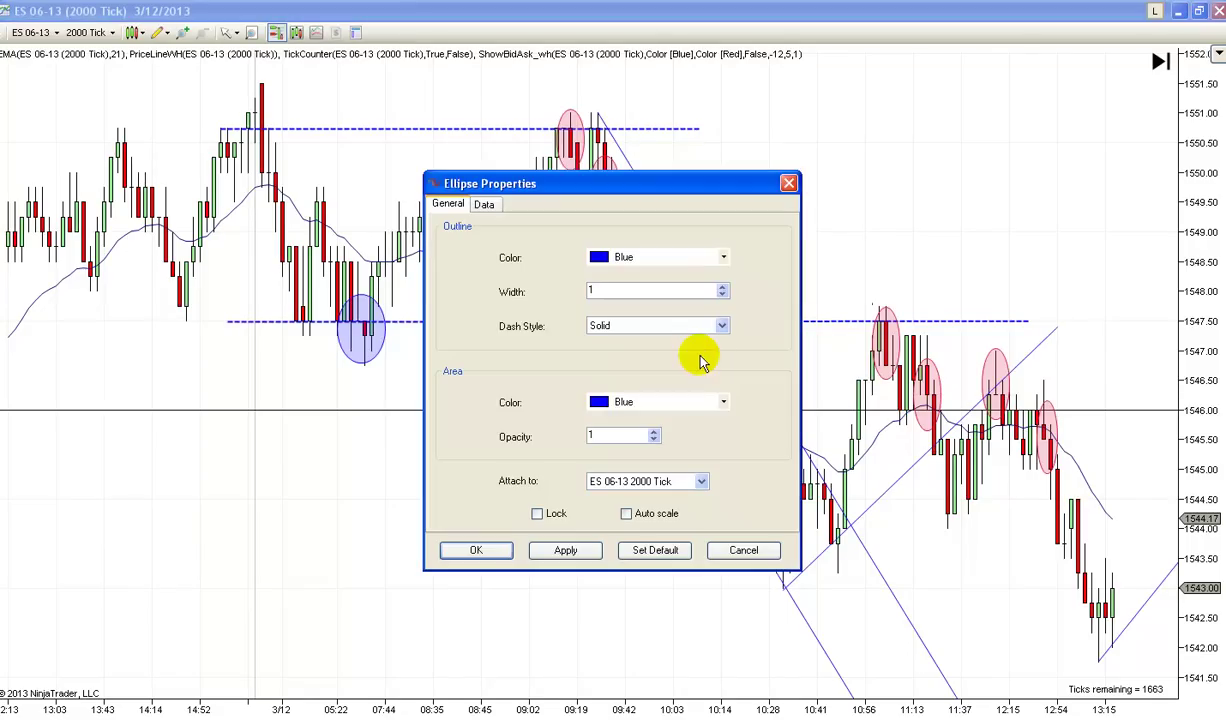
click(723, 258)
click(722, 333)
click(722, 333)
click(636, 299)
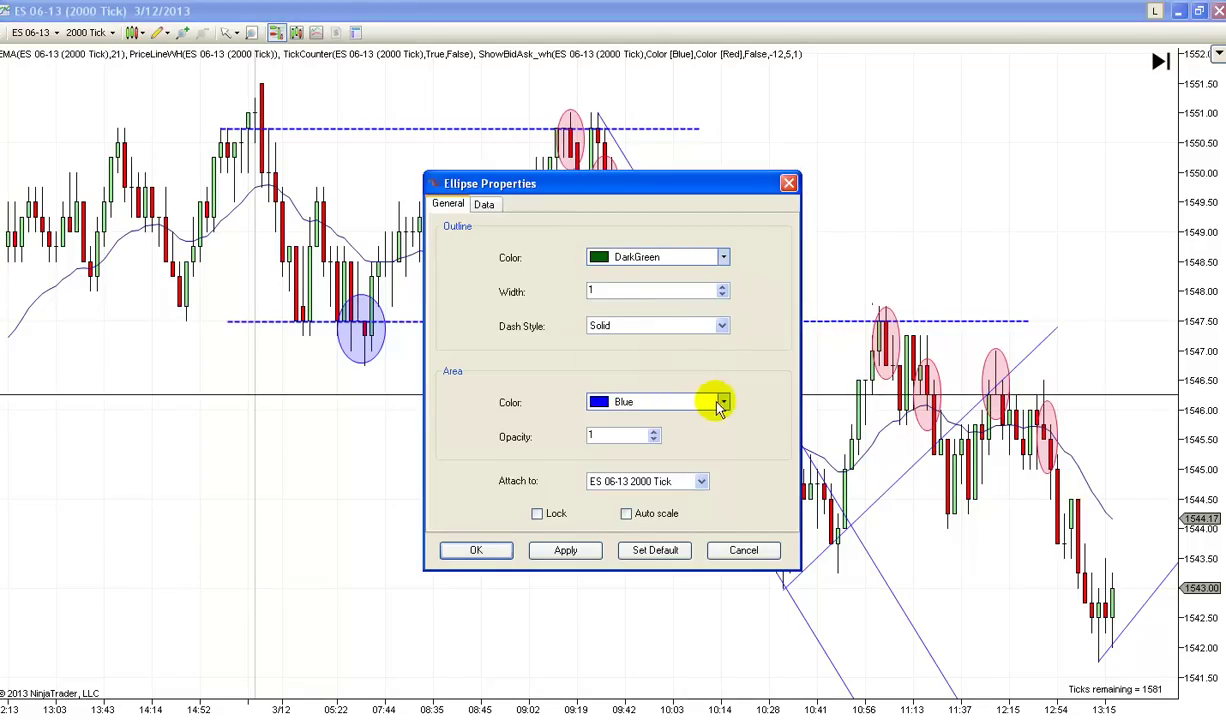
Step: Set the ellipse's area color to DarkGreen, raise its opacity, and apply the changes
click(723, 402)
click(722, 478)
click(722, 478)
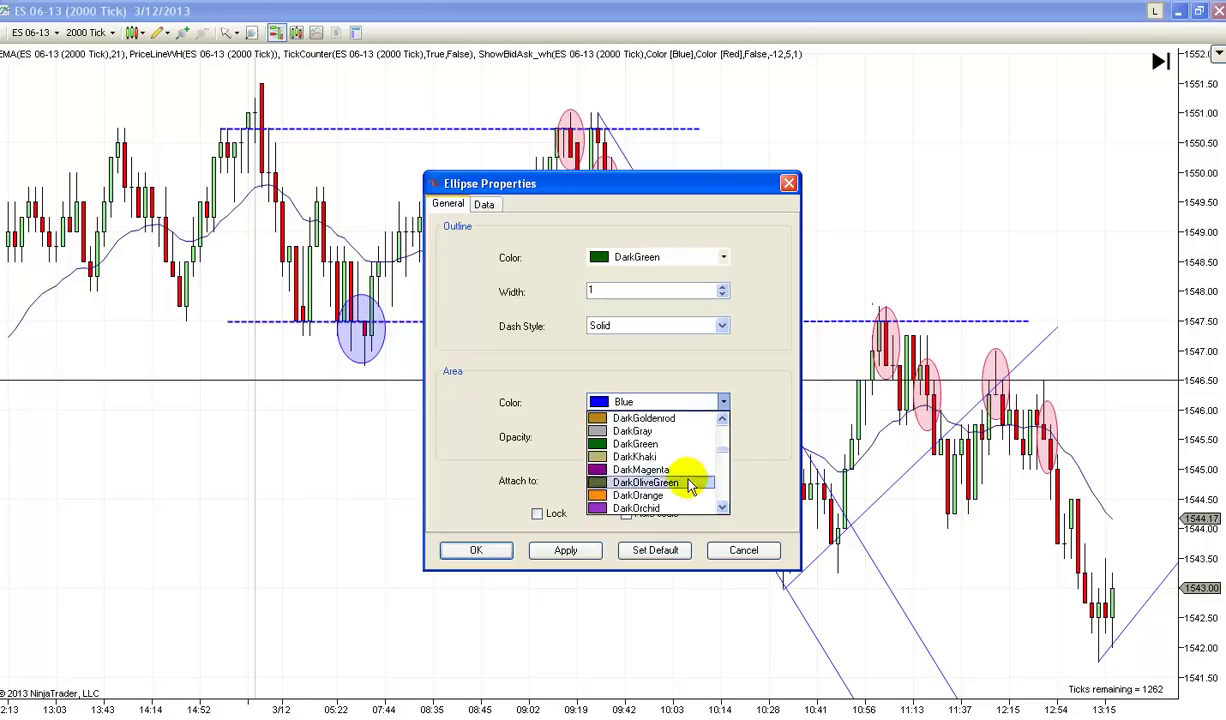
click(633, 444)
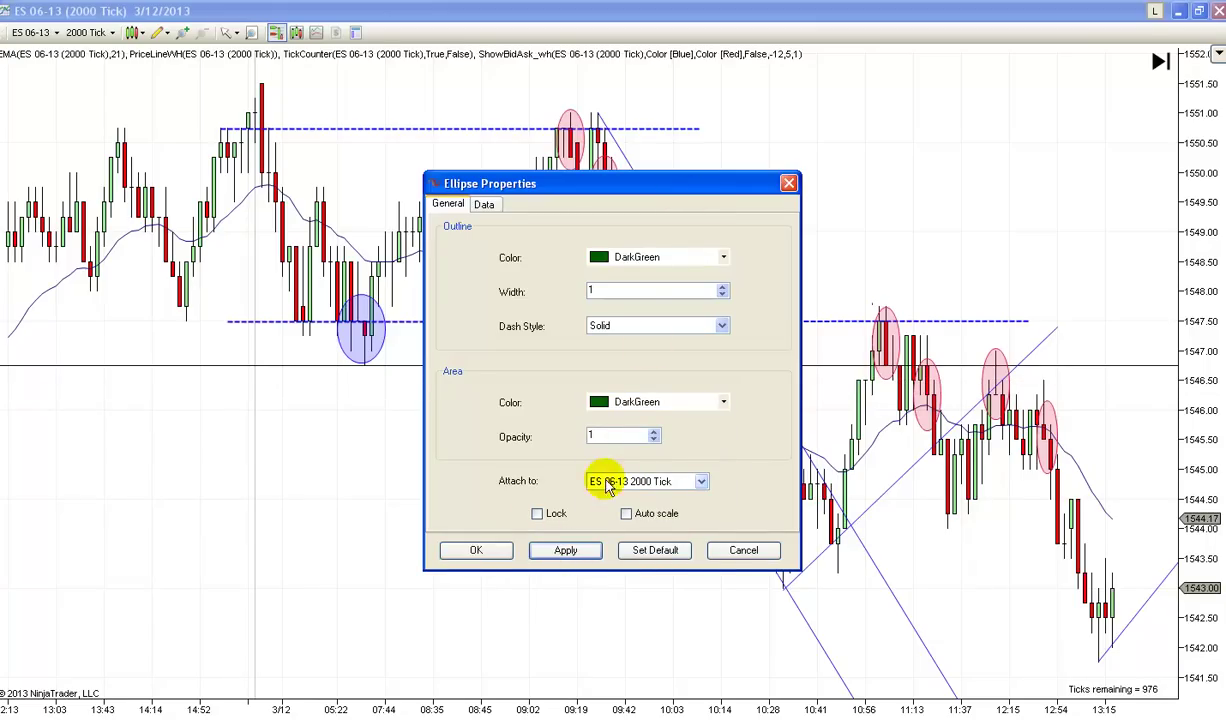
click(653, 432)
click(565, 550)
click(476, 550)
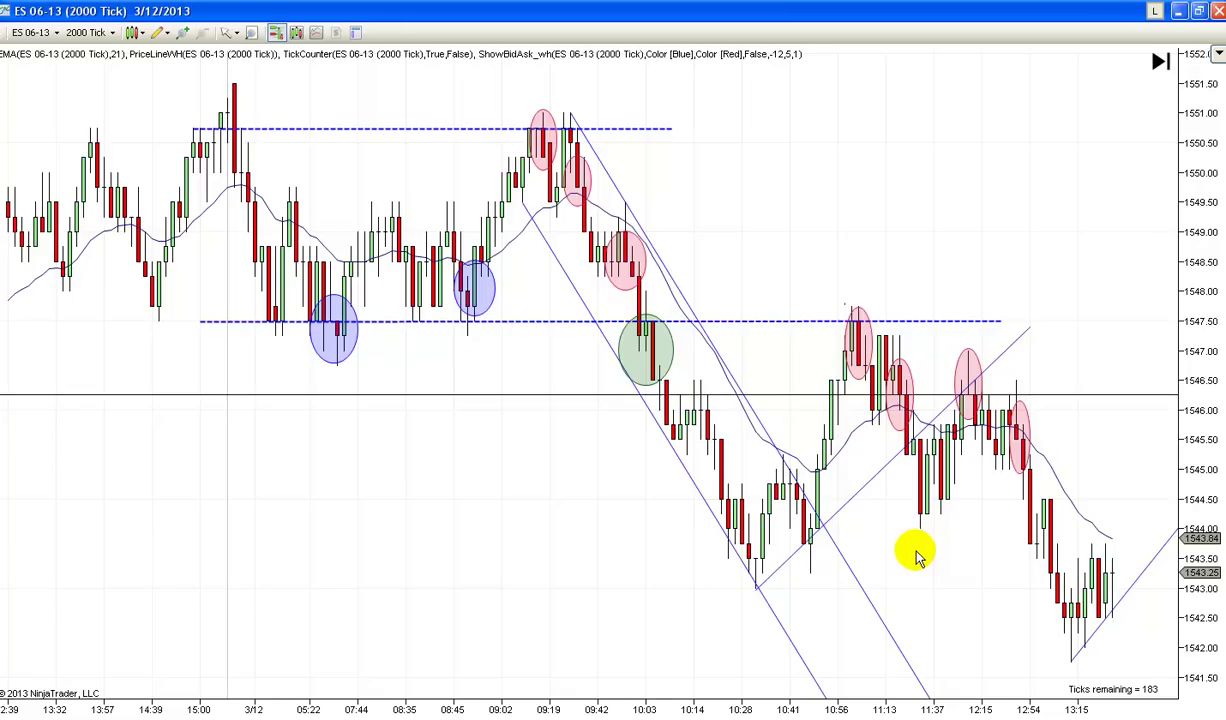
scroll(917, 556, up, 3)
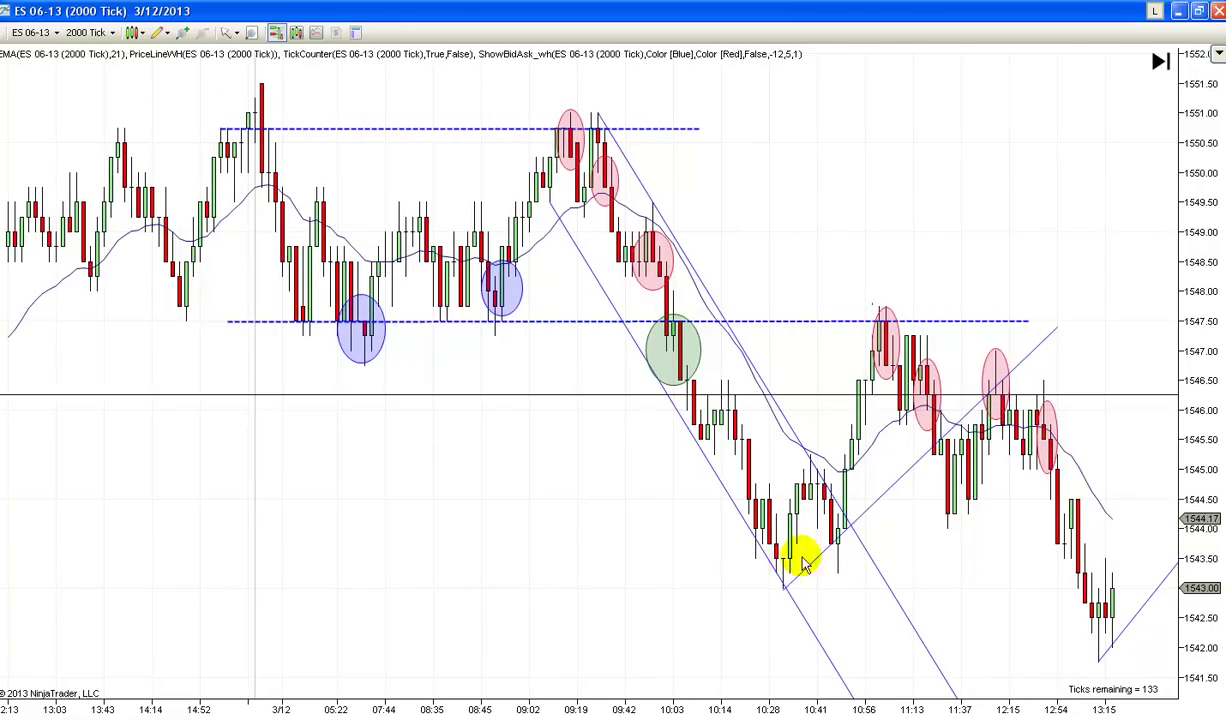
Step: Examine the price action from the 10:28 low through the 13:15 low and the rise along the trend line toward 14:59
scroll(890, 550, down, 1)
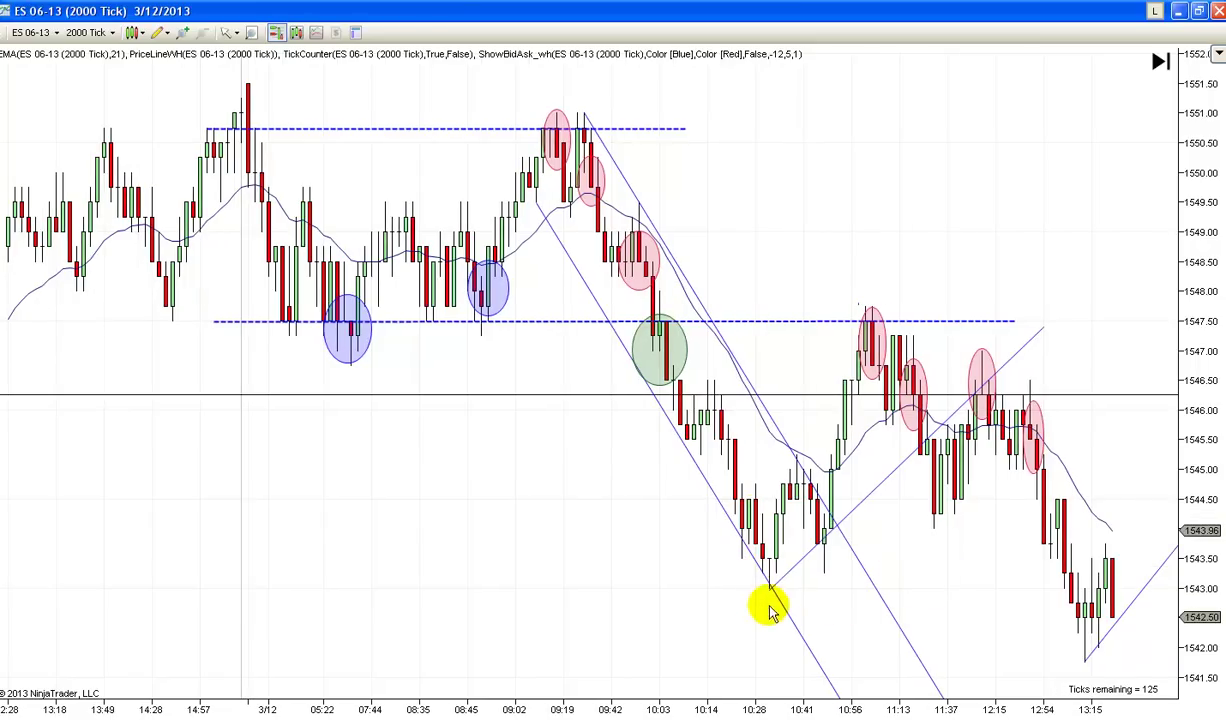
scroll(925, 578, down, 1)
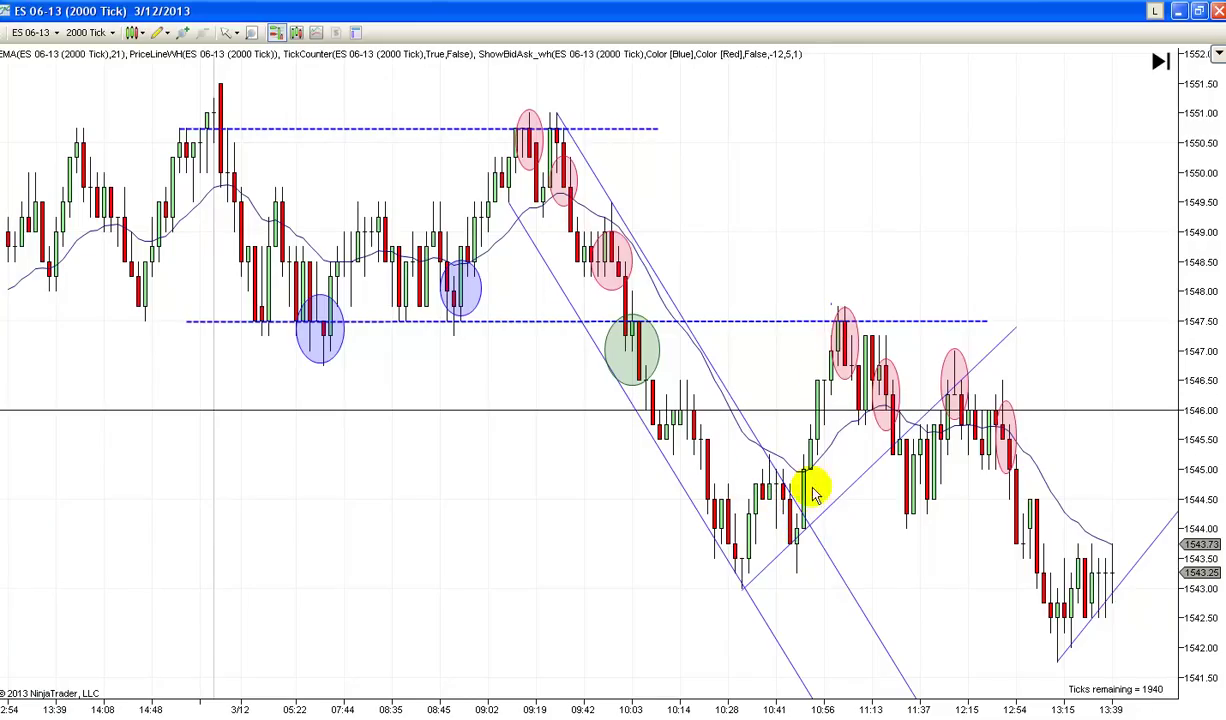
mouse_move(816, 410)
mouse_down()
mouse_move(822, 383)
mouse_move(818, 410)
mouse_up()
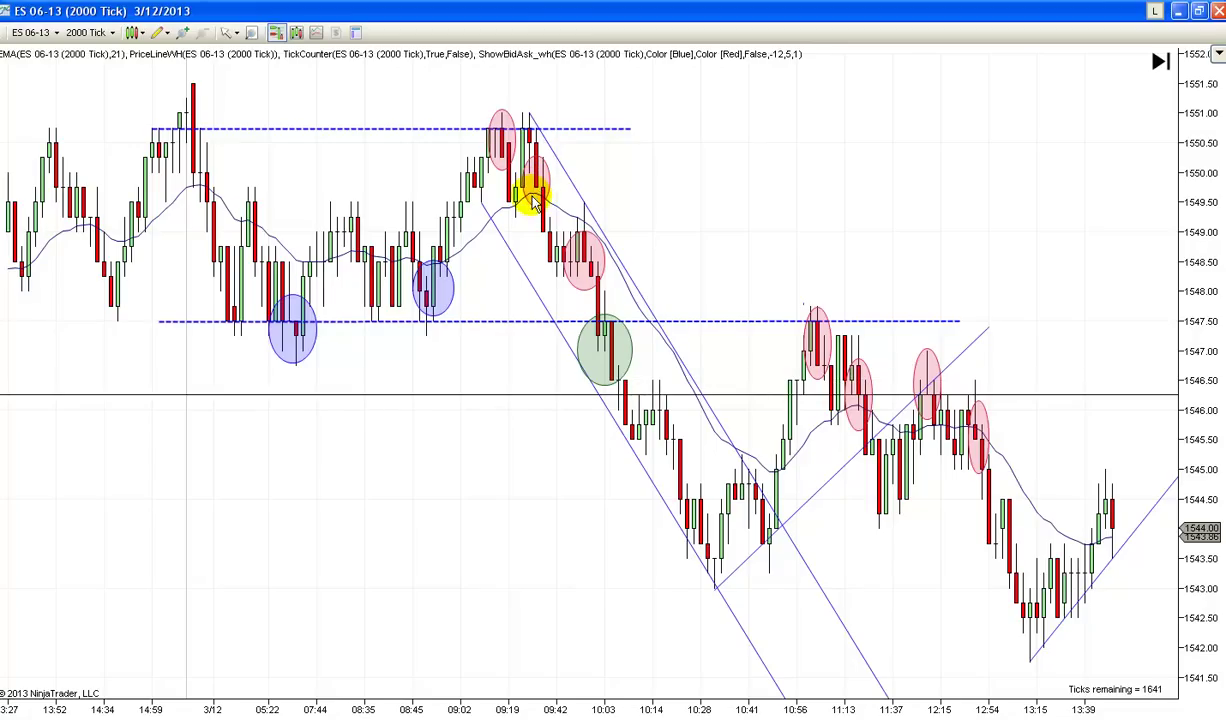
scroll(740, 200, down, 3)
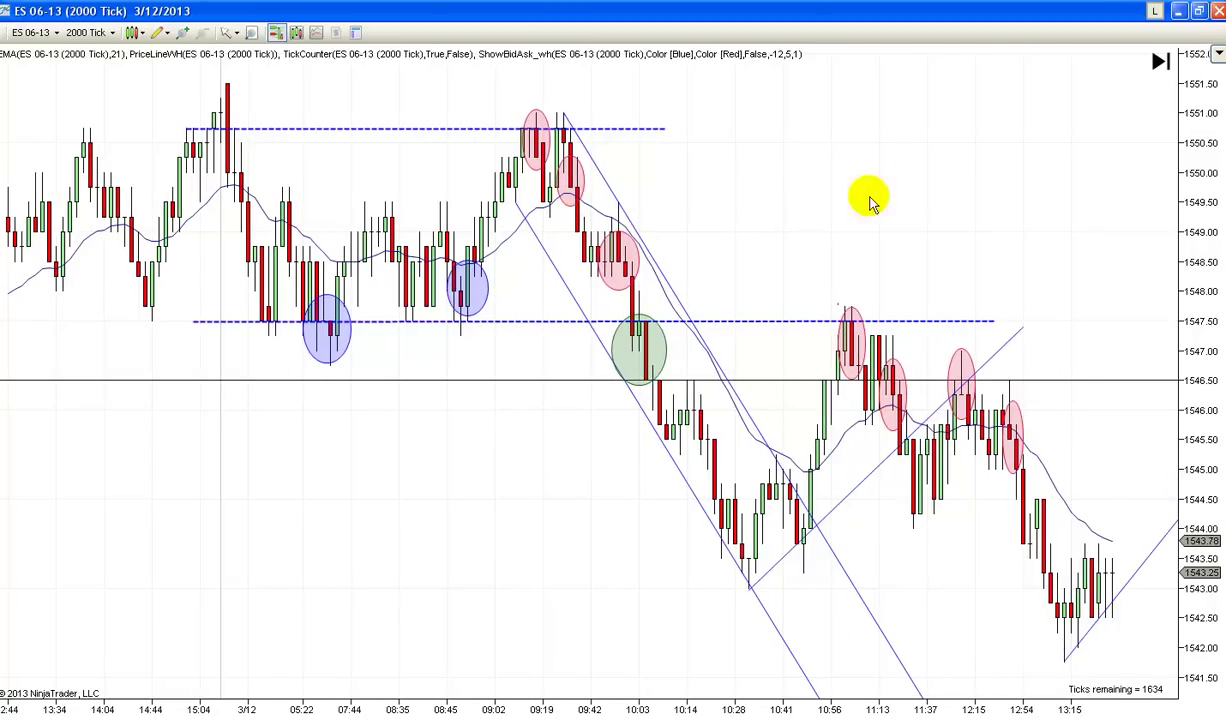
scroll(850, 542, down, 1)
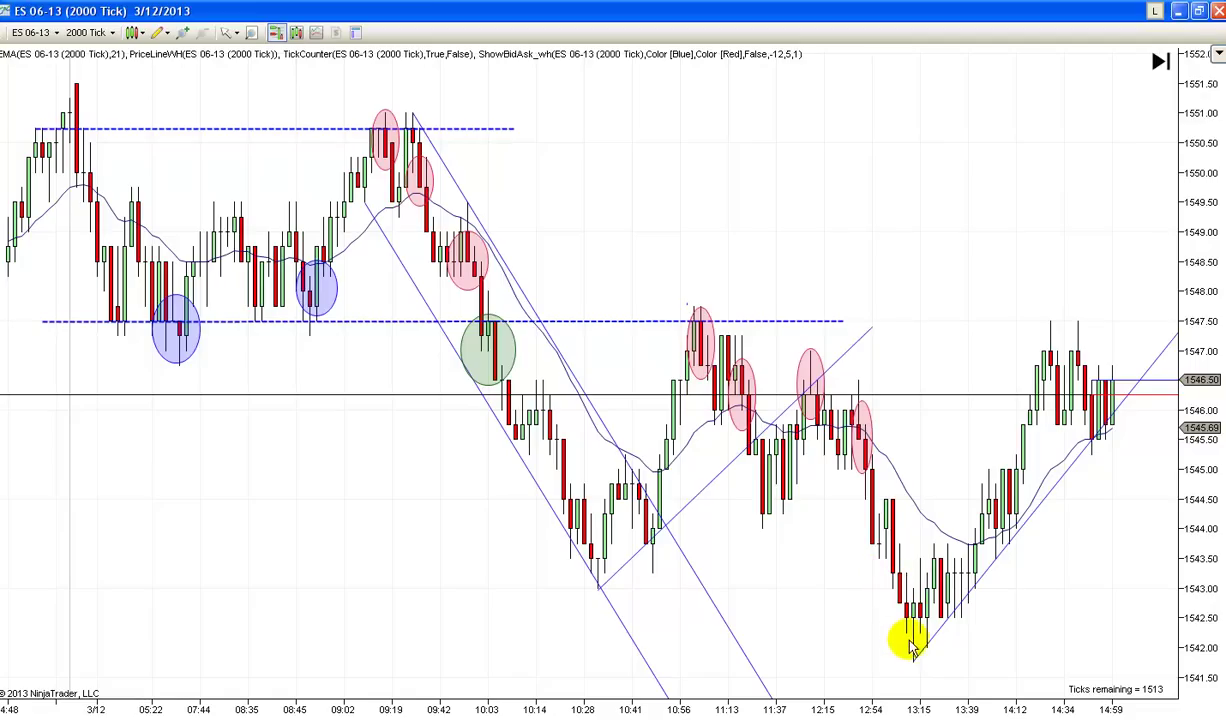
scroll(875, 600, left, 2)
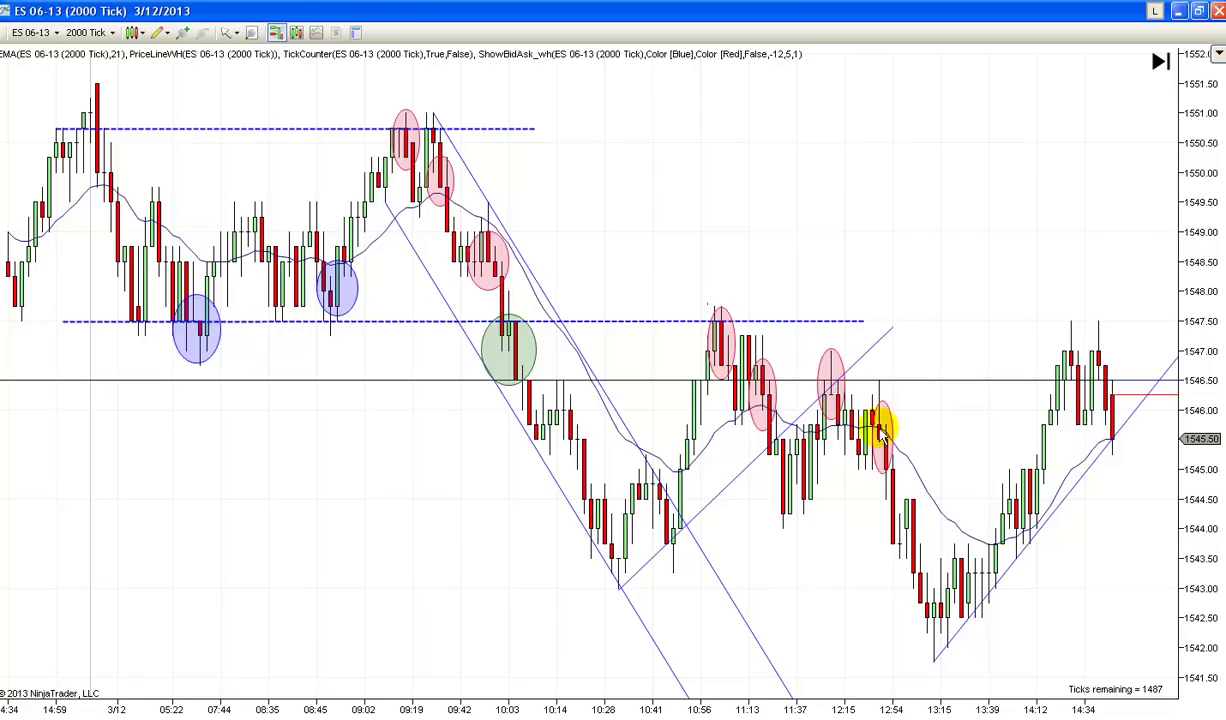
scroll(860, 580, up, 2)
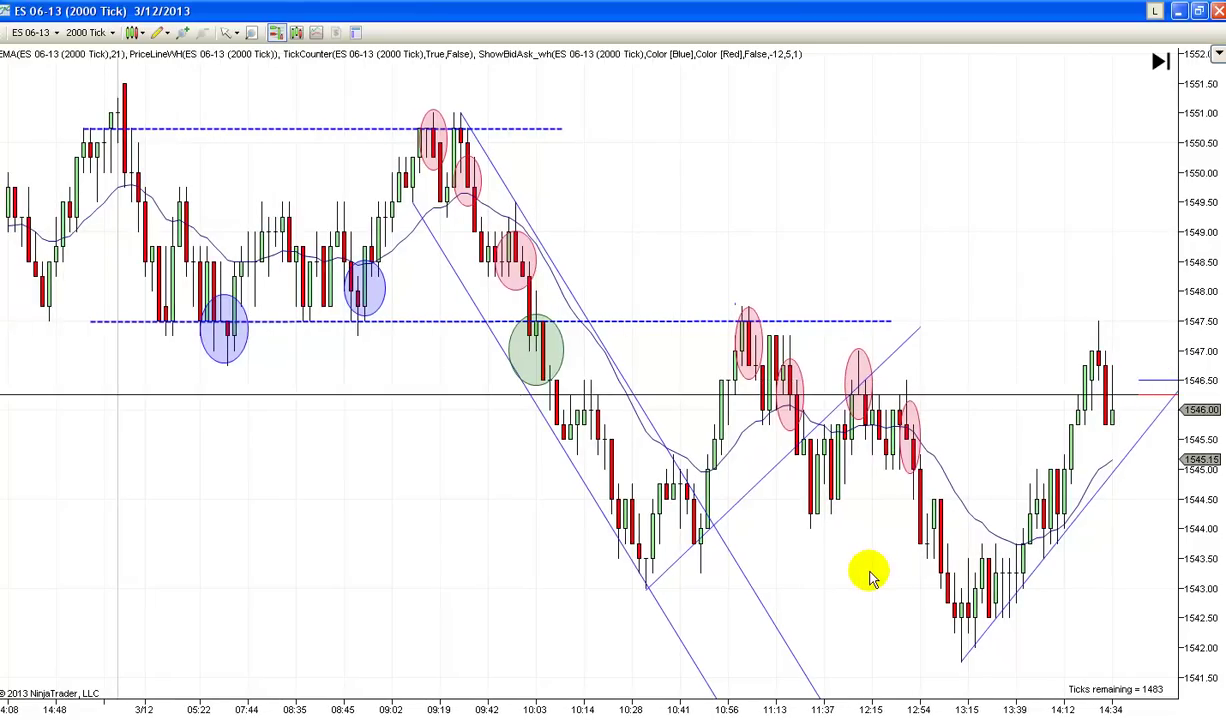
scroll(855, 582, down, 1)
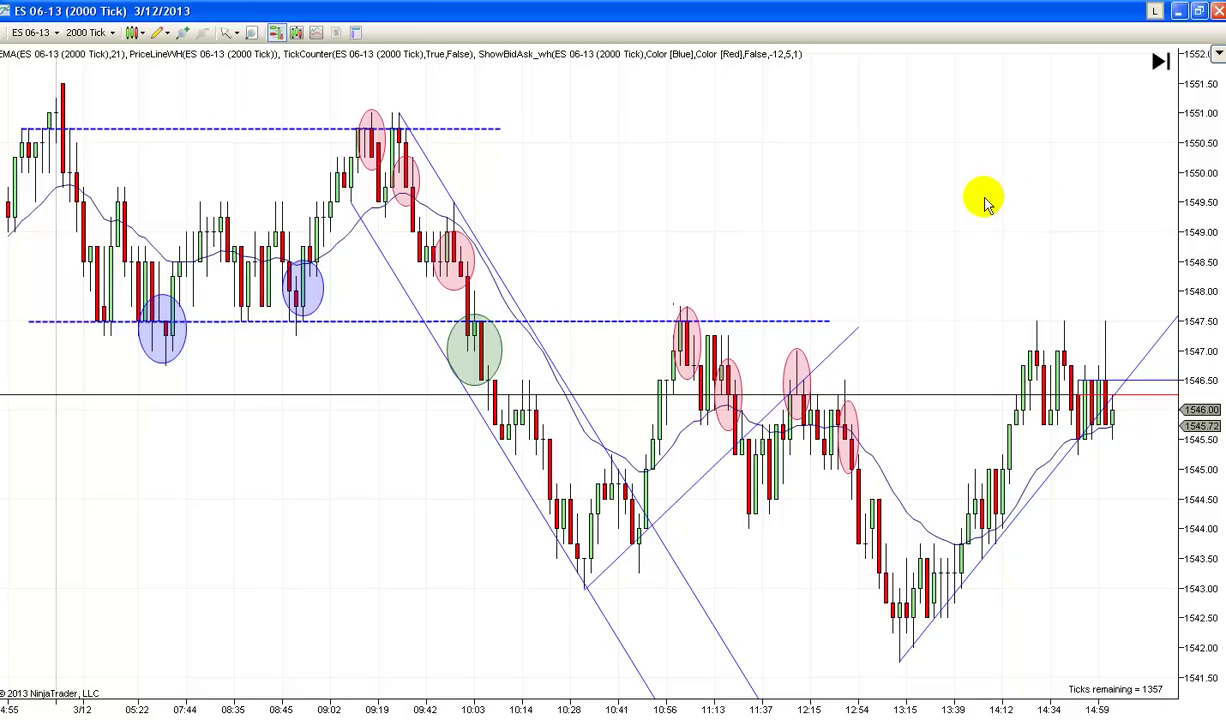
Step: Compare the latest bars near 15:06 with the rising trend line, and revisit the bars around the 13:15 low
mouse_move(985, 204)
mouse_down()
mouse_move(943, 206)
mouse_move(962, 200)
mouse_up()
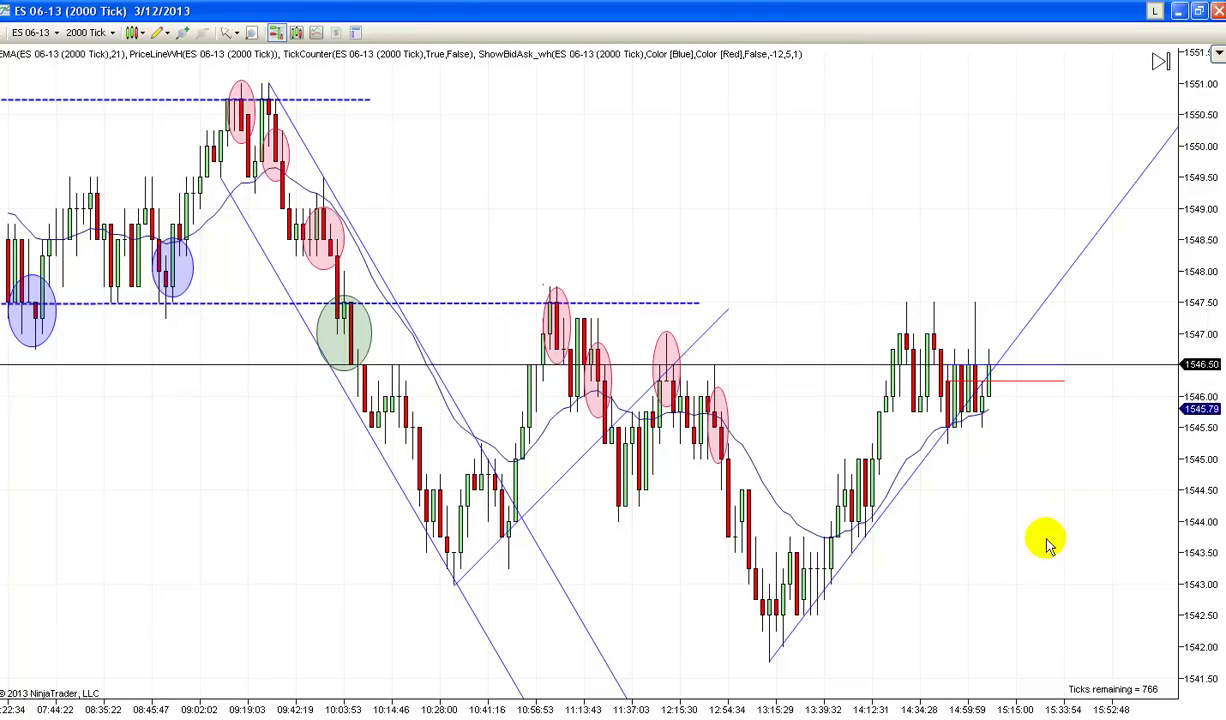
scroll(1030, 550, up, 1)
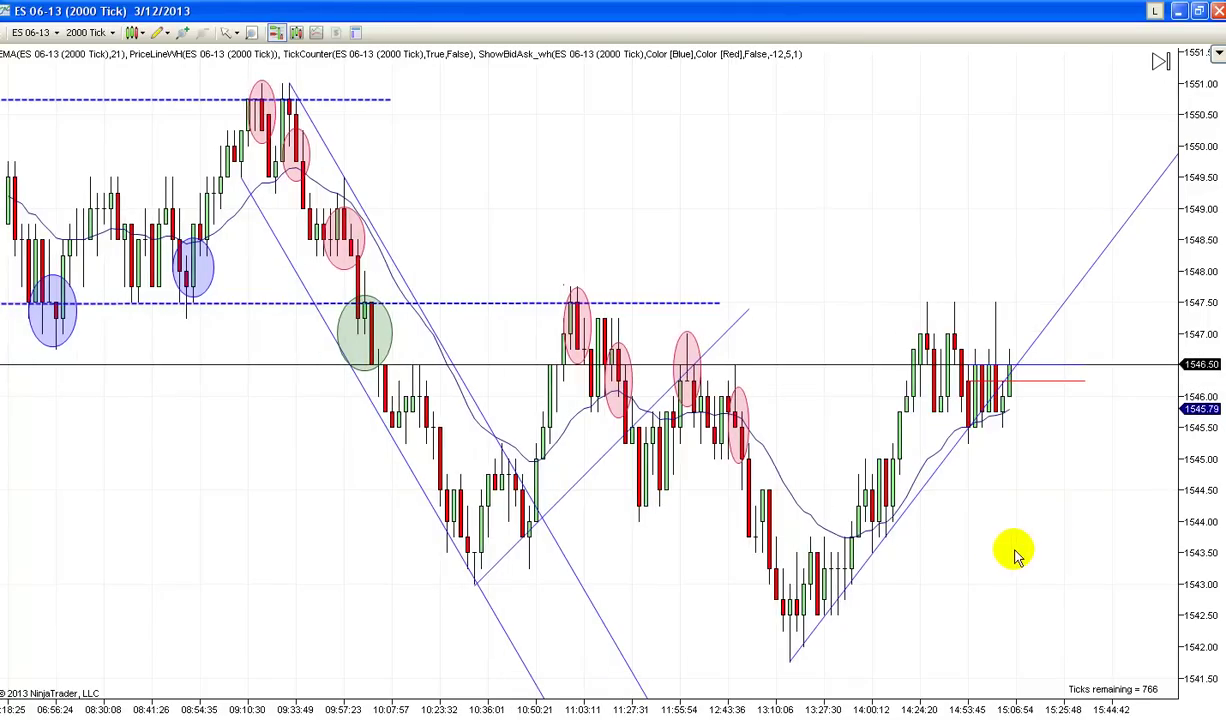
drag(1015, 556, 1048, 556)
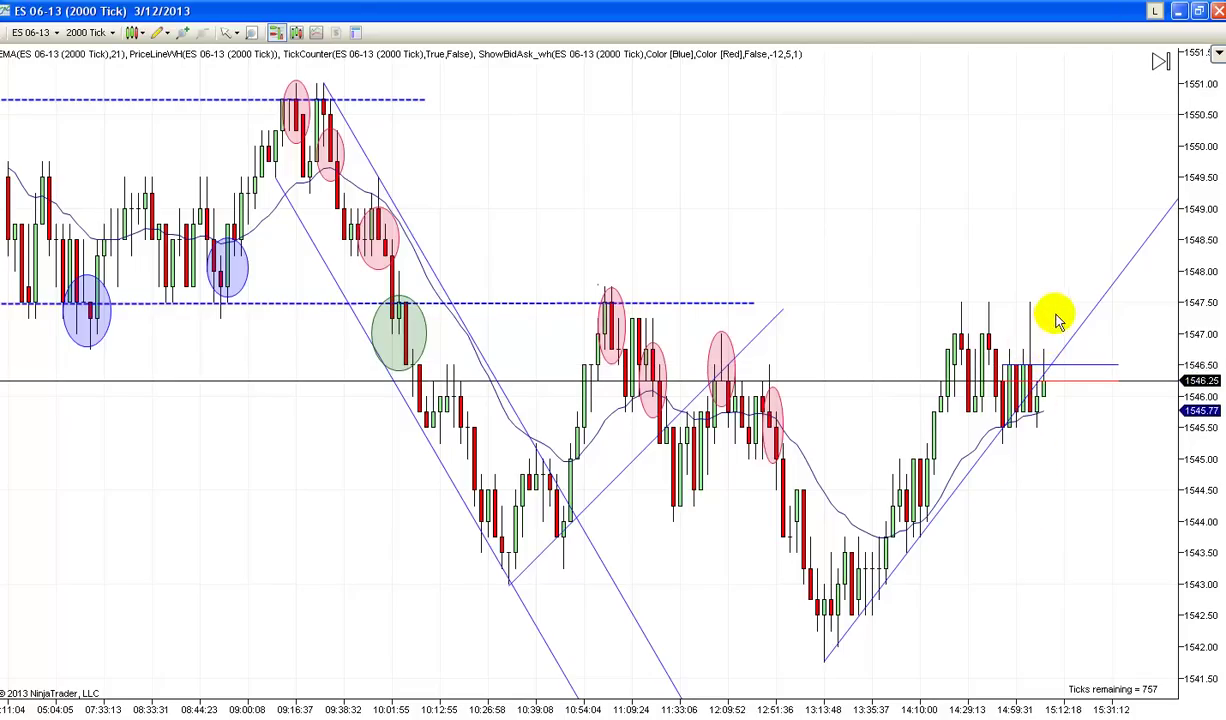
scroll(1005, 632, down, 3)
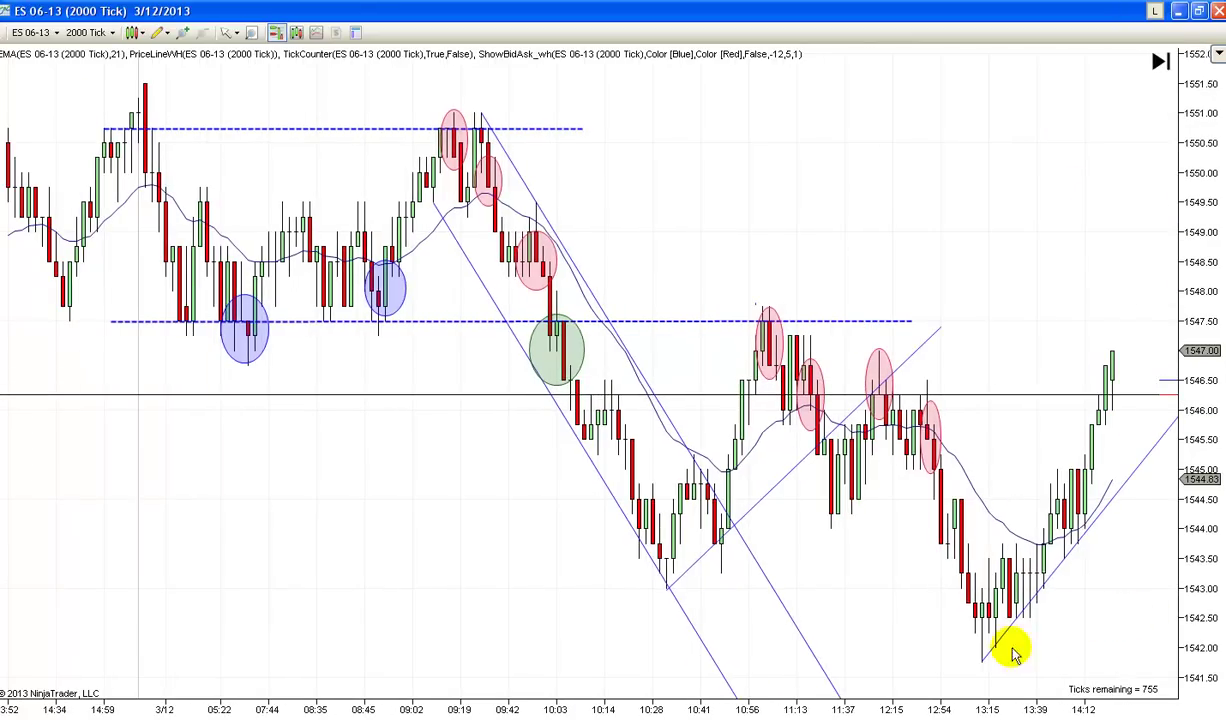
scroll(570, 656, up, 3)
drag(600, 656, 617, 637)
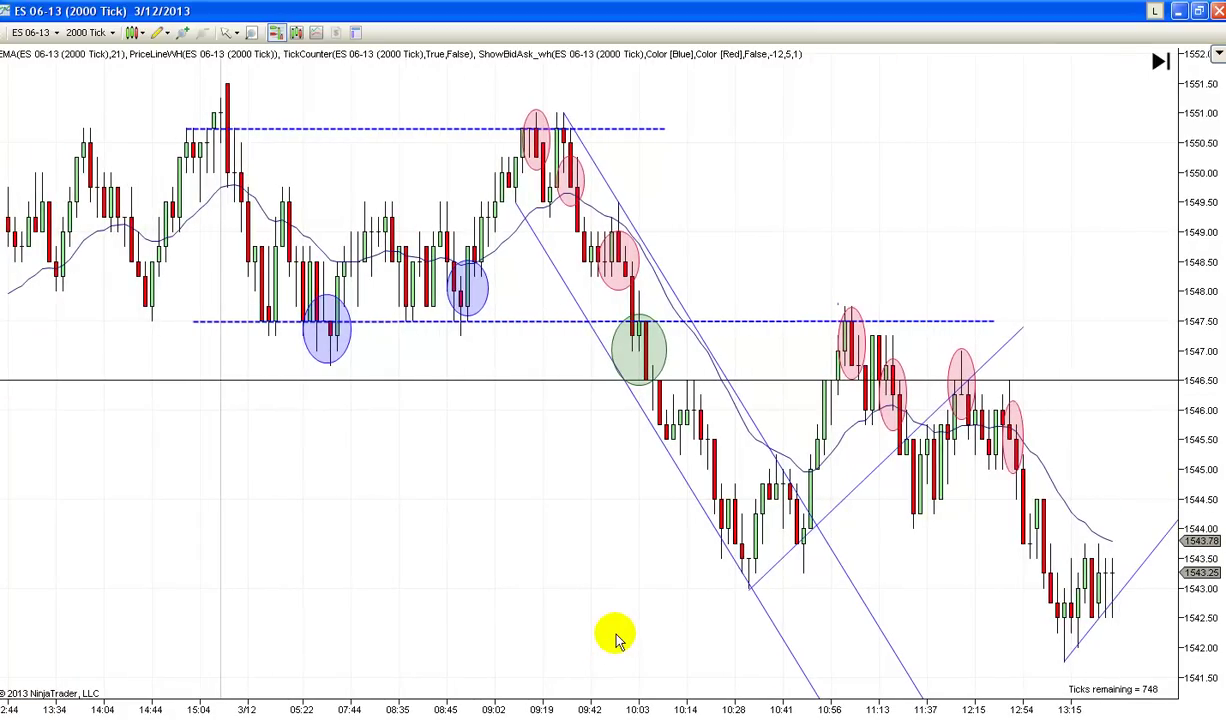
Step: Try lowering the upper dashed line to 1549.50 across the morning highs of 3/12
drag(451, 579, 1007, 583)
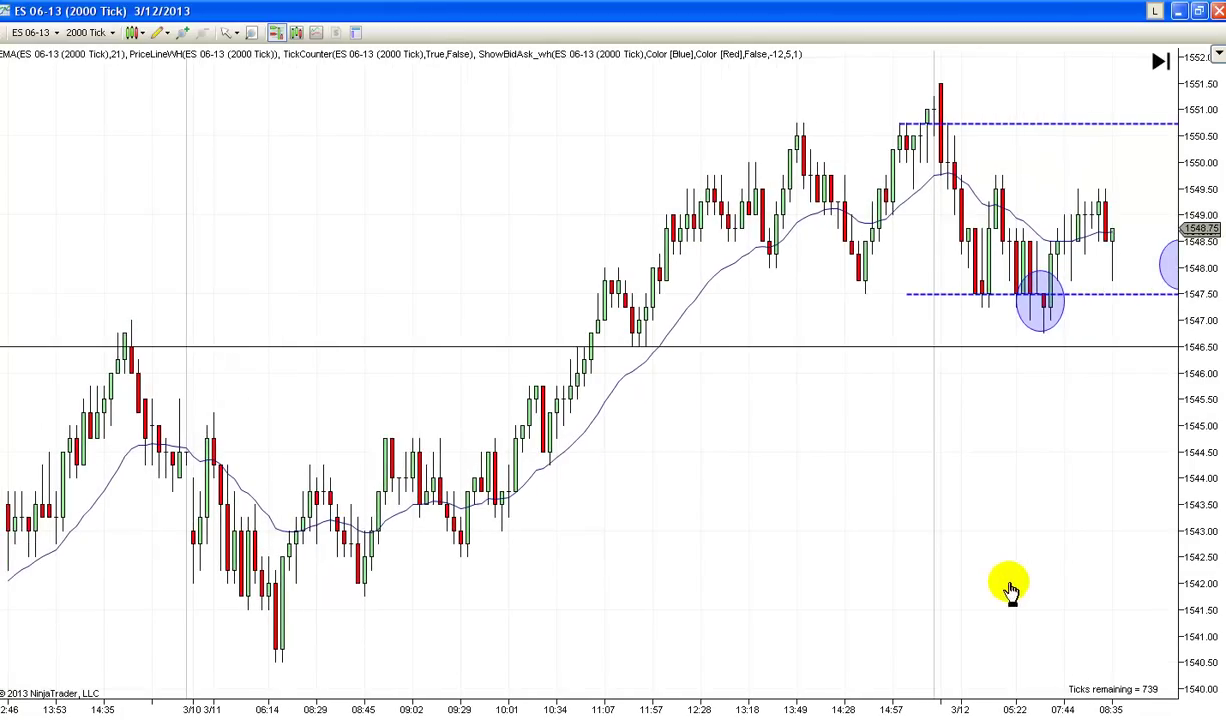
scroll(1092, 515, down, 2)
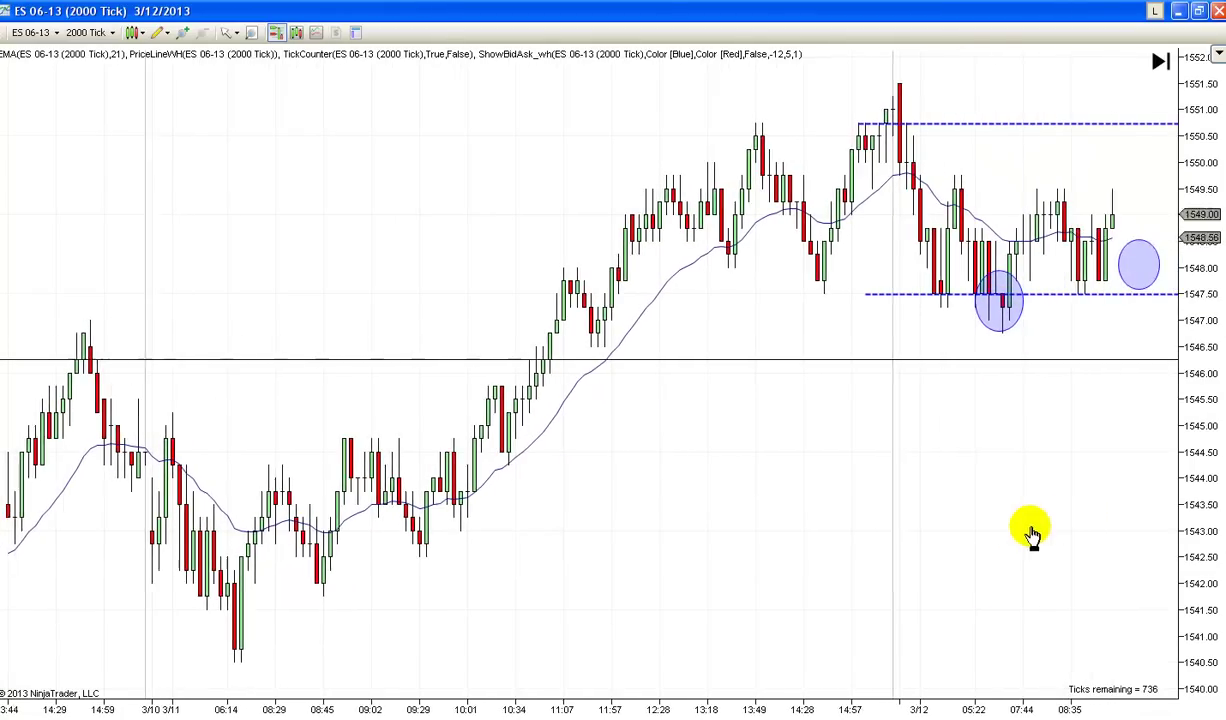
scroll(1075, 515, down, 1)
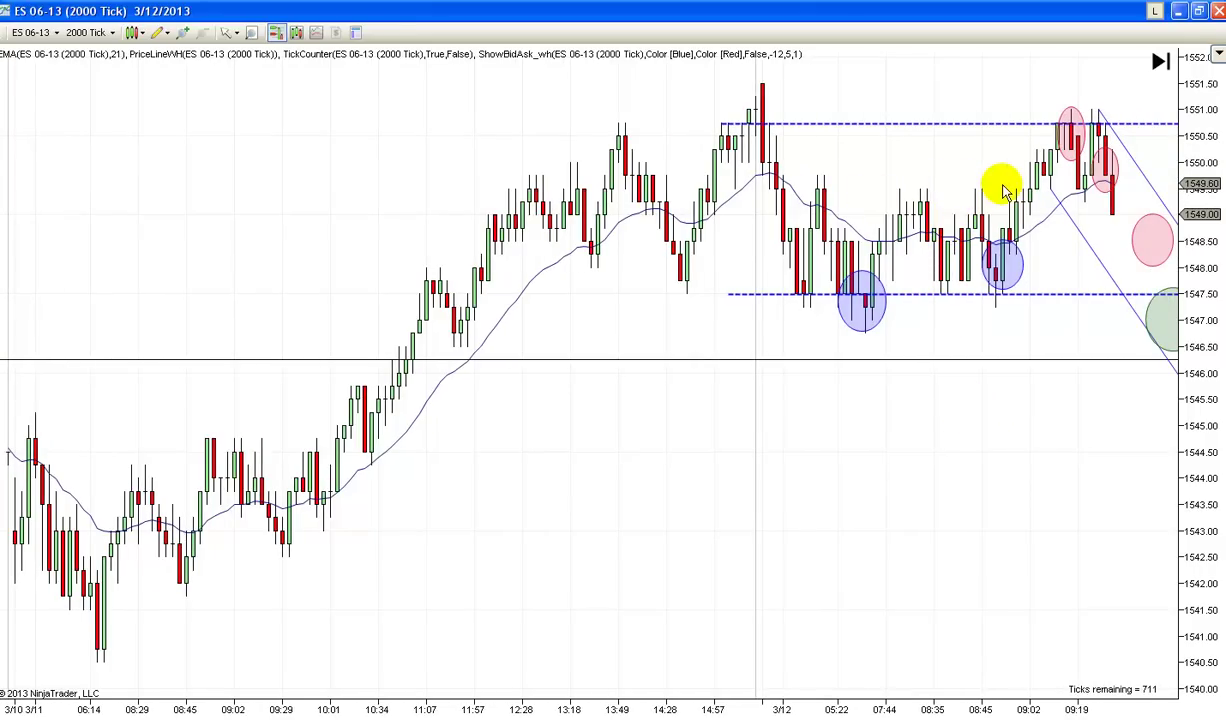
drag(969, 130, 969, 191)
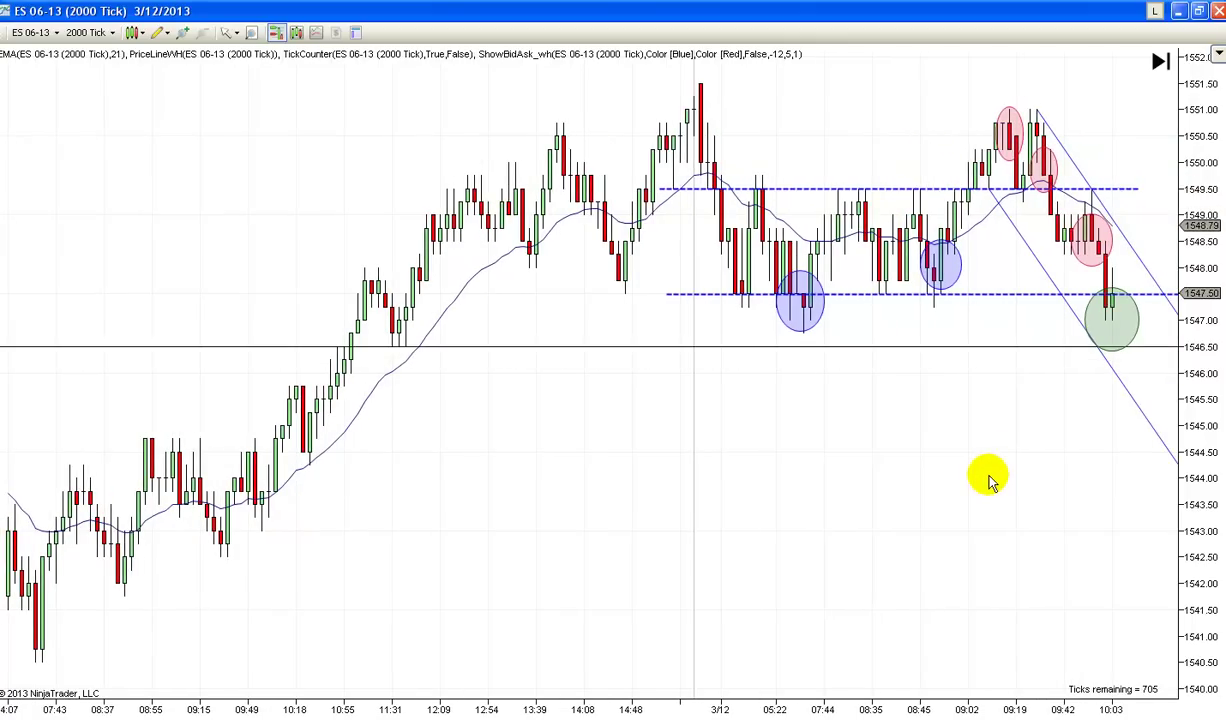
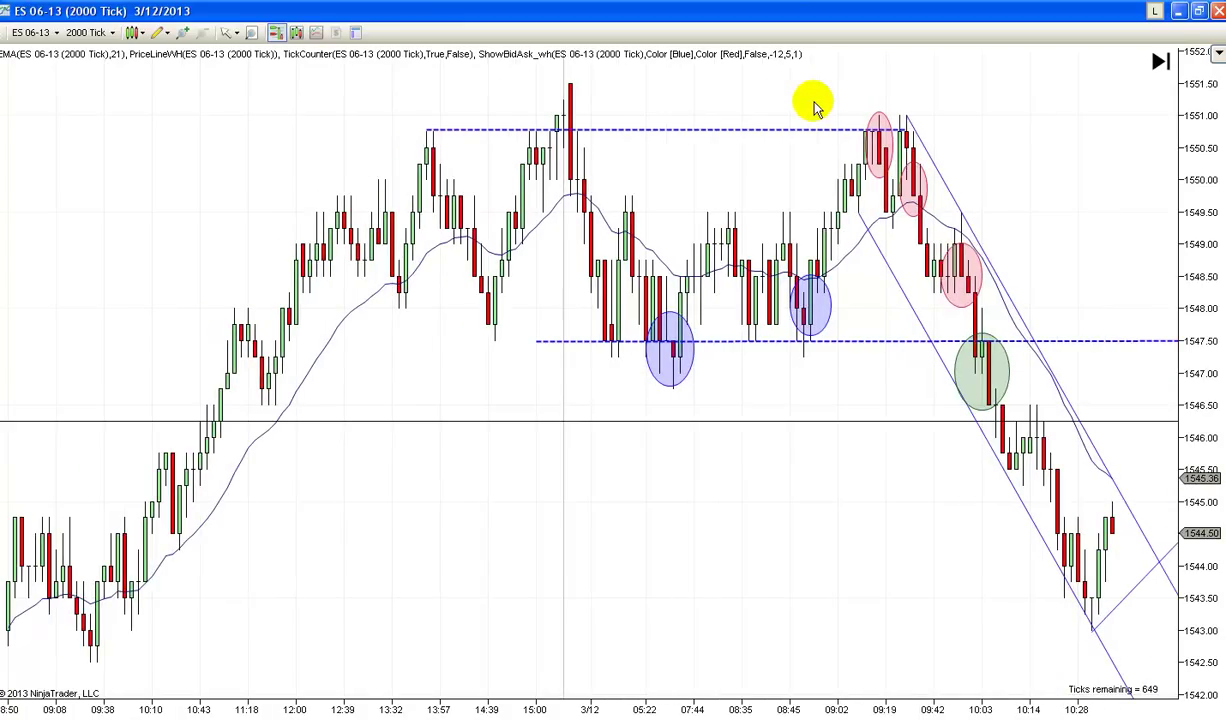
Step: Move the upper dashed line down from the swing highs to 1549.50 and inspect its fit up to 08:45
drag(748, 137, 780, 213)
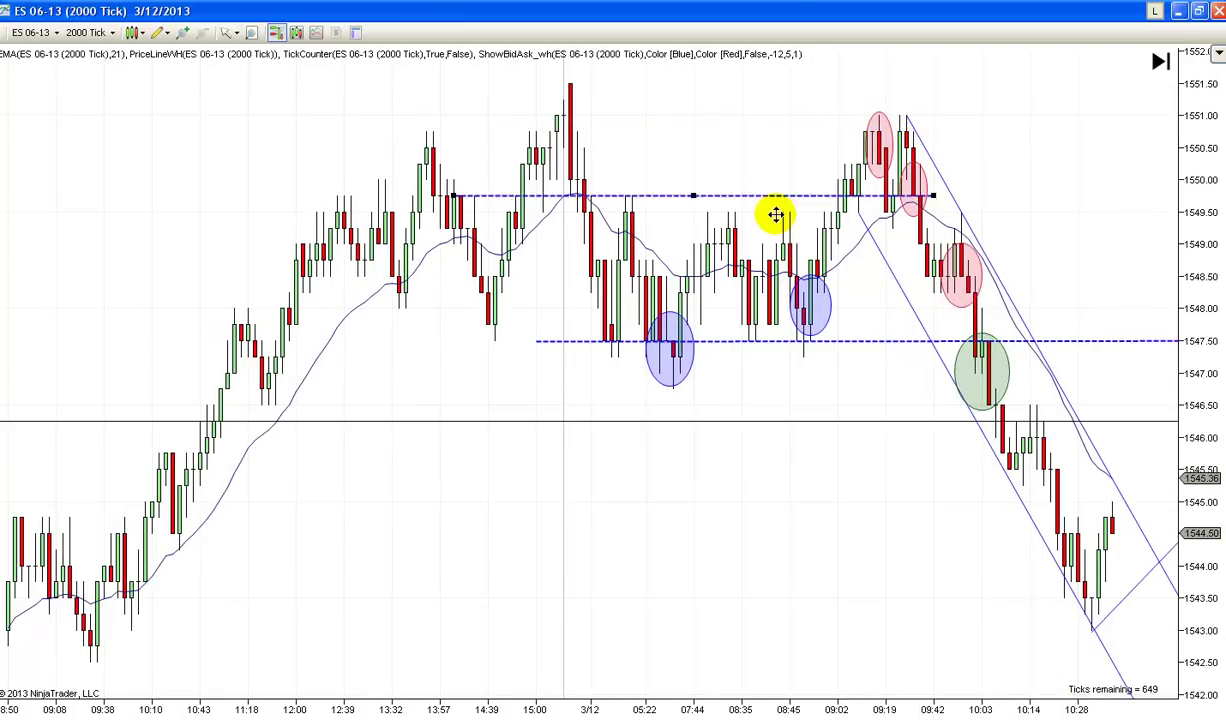
drag(794, 265, 1065, 512)
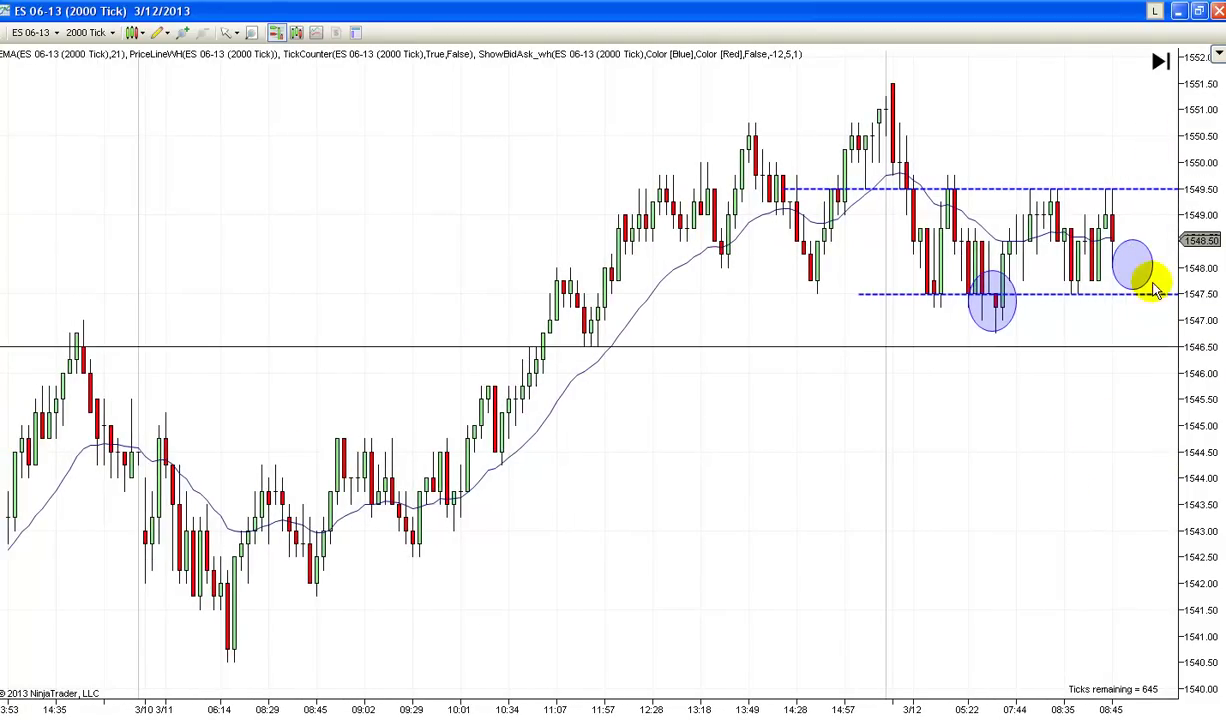
Step: Move the second blue ellipse clear of the bars near 08:45, and place it back around the candles at that low
drag(1146, 283, 975, 567)
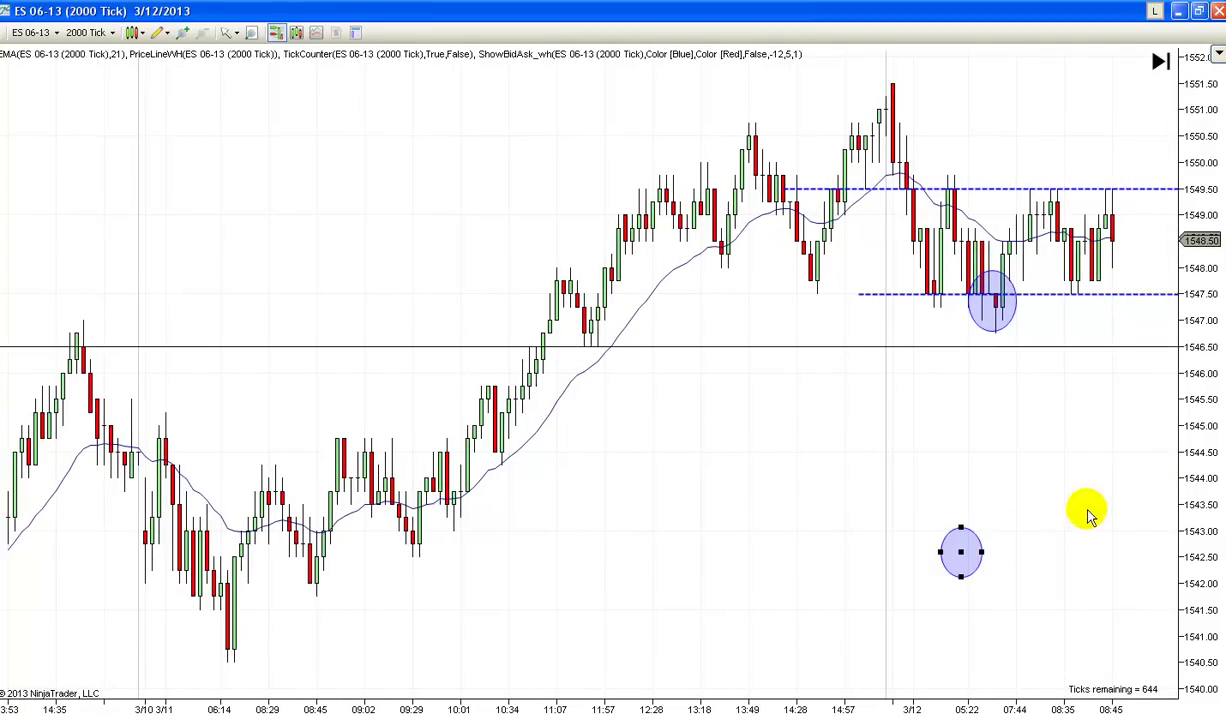
click(1106, 430)
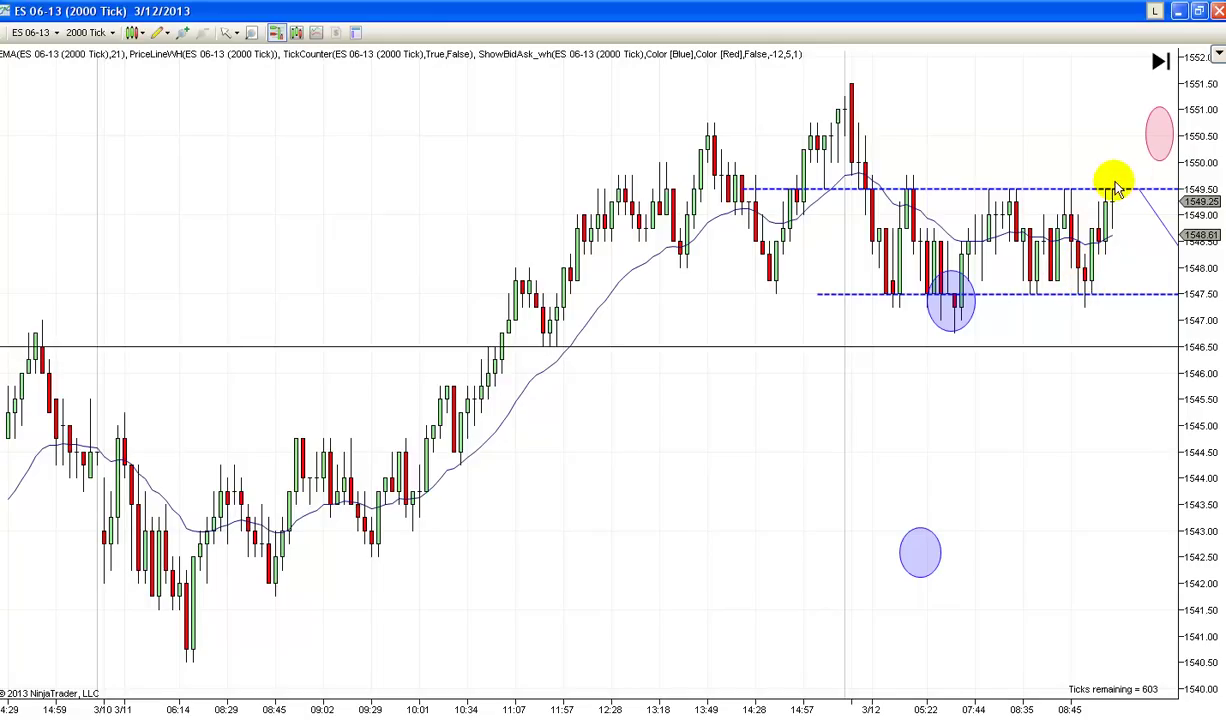
mouse_move(930, 572)
mouse_down()
mouse_move(922, 555)
mouse_move(1076, 315)
mouse_move(1073, 263)
mouse_move(1086, 250)
mouse_move(1046, 190)
mouse_move(1021, 256)
mouse_move(1068, 180)
mouse_move(1048, 200)
mouse_move(1062, 164)
mouse_move(1054, 193)
mouse_up()
Step: Examine the break above the 1549.50 dashed line after 09:02 and the decline and rebound through about 10:56
scroll(1004, 520, down, 3)
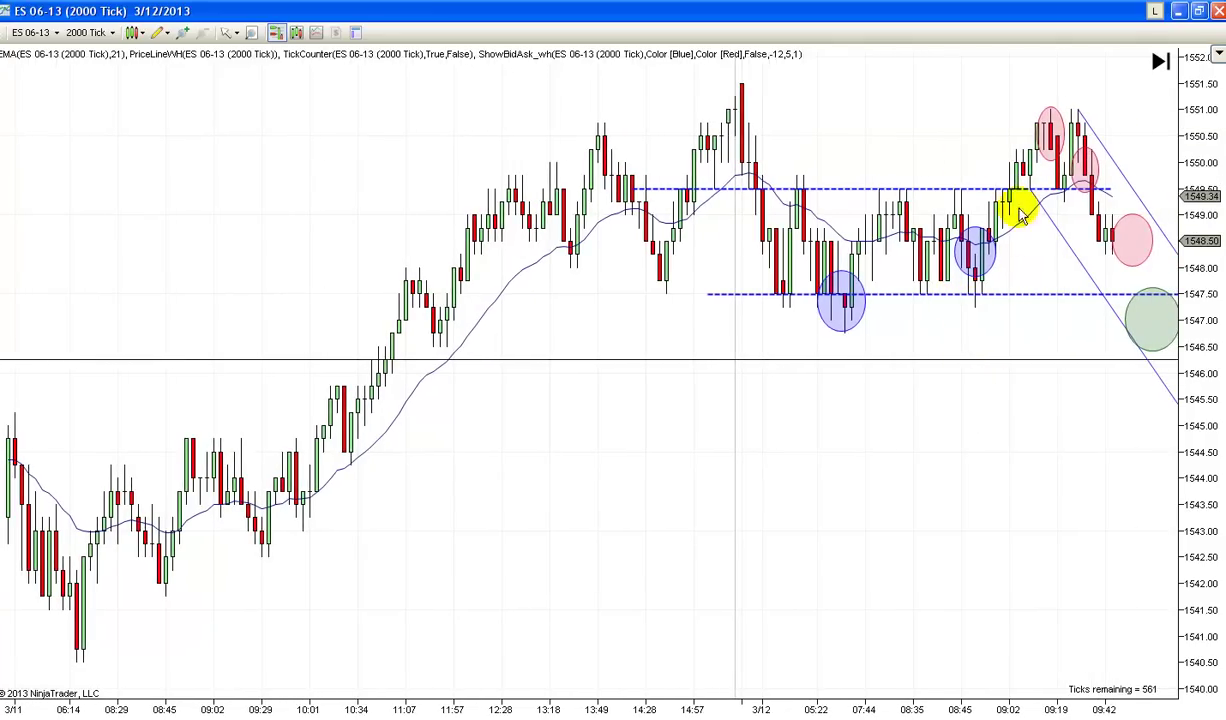
scroll(1040, 460, up, 5)
scroll(1072, 458, down, 1)
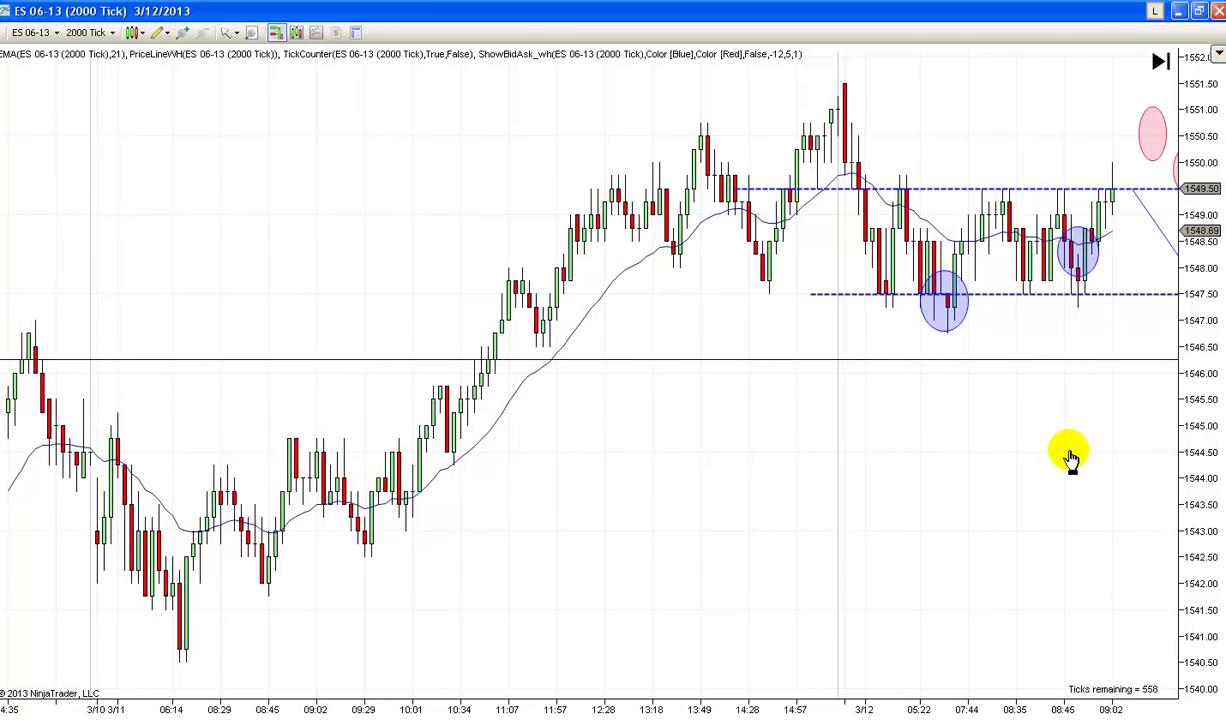
scroll(1066, 458, down, 2)
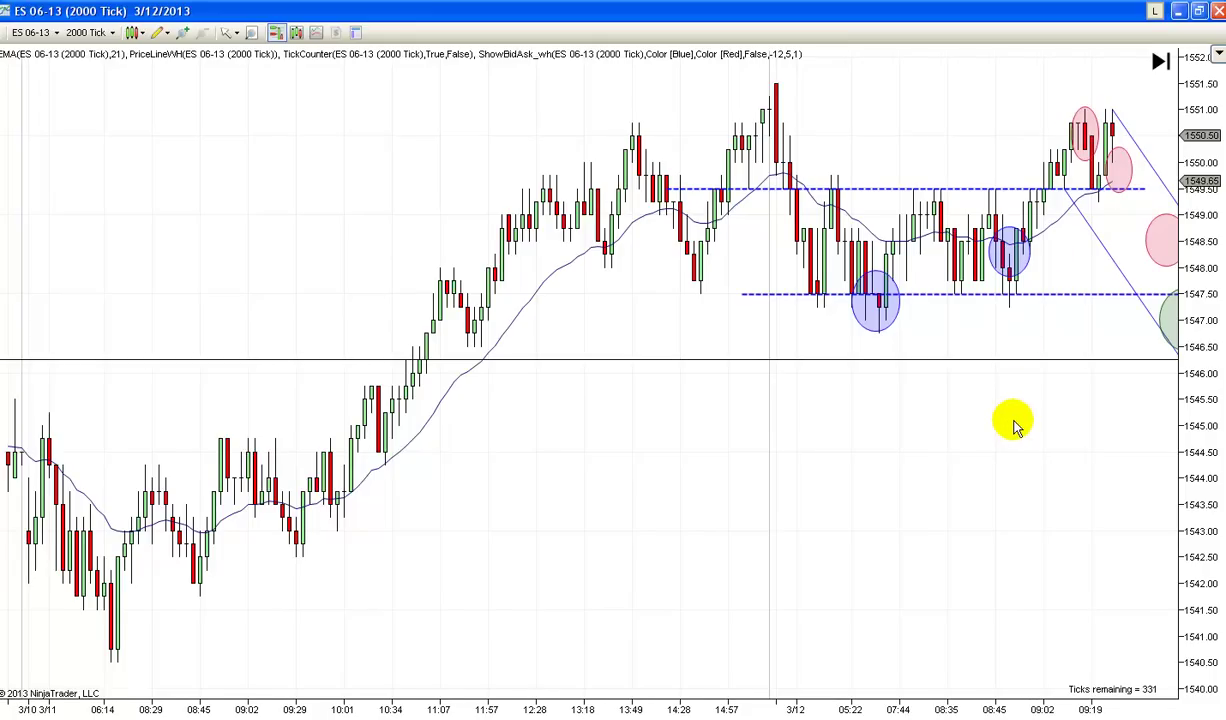
drag(1016, 428, 1010, 428)
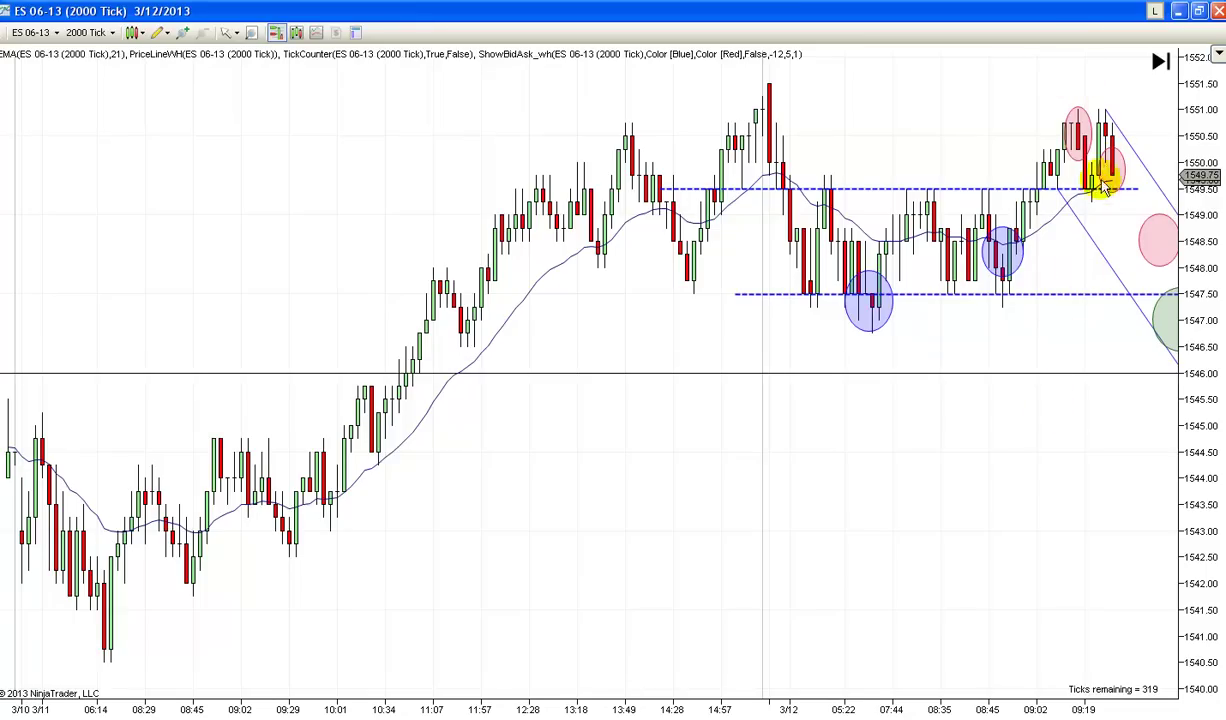
scroll(1018, 424, down, 4)
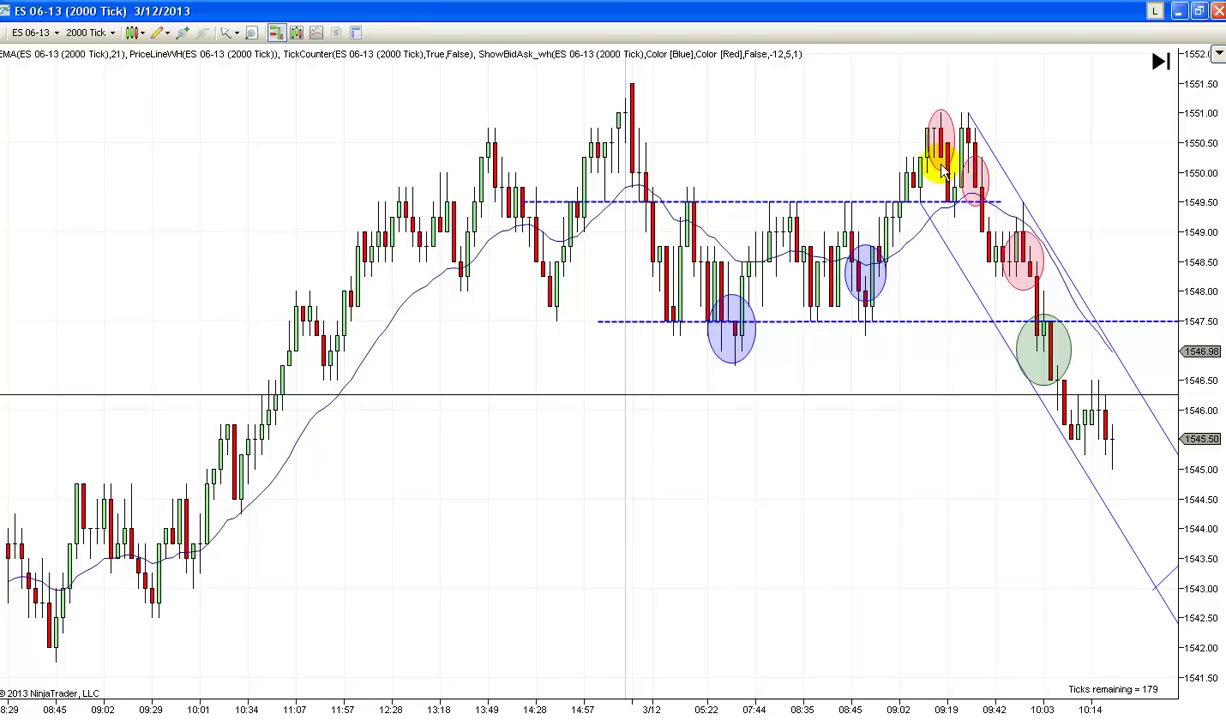
scroll(870, 569, down, 4)
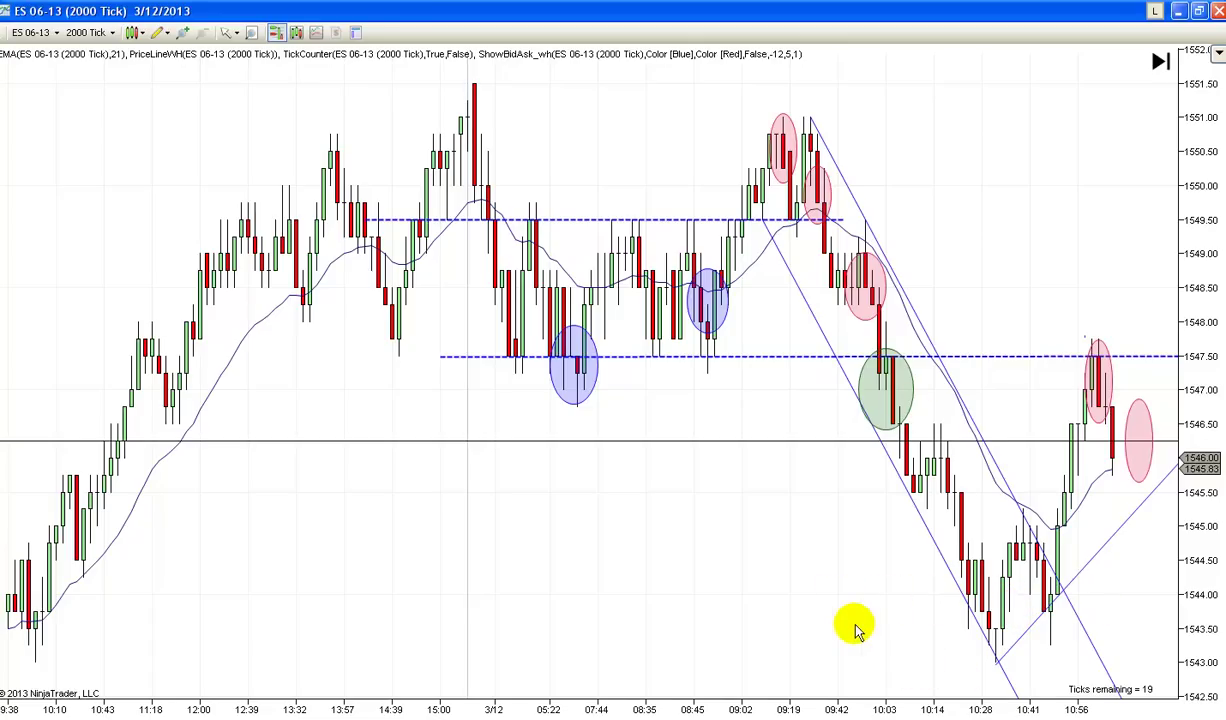
Step: Lower the bottom dashed support line to 1547.25 and deselect it
scroll(778, 594, right, 2)
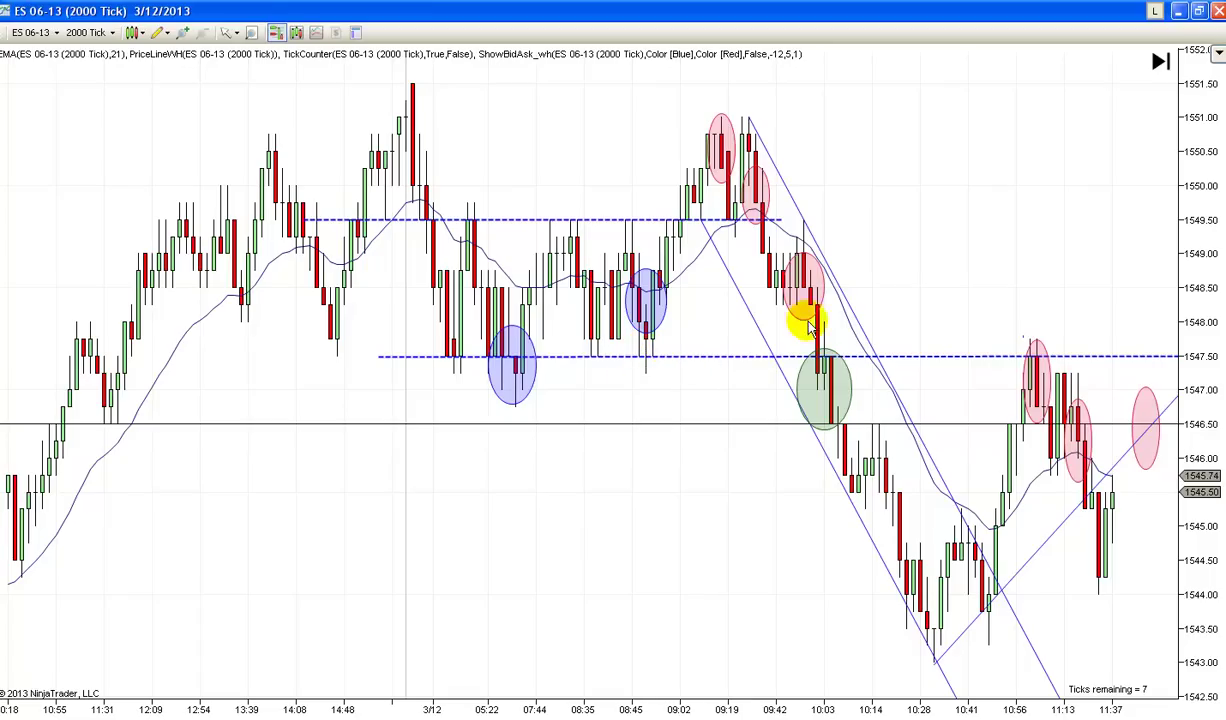
drag(704, 362, 704, 373)
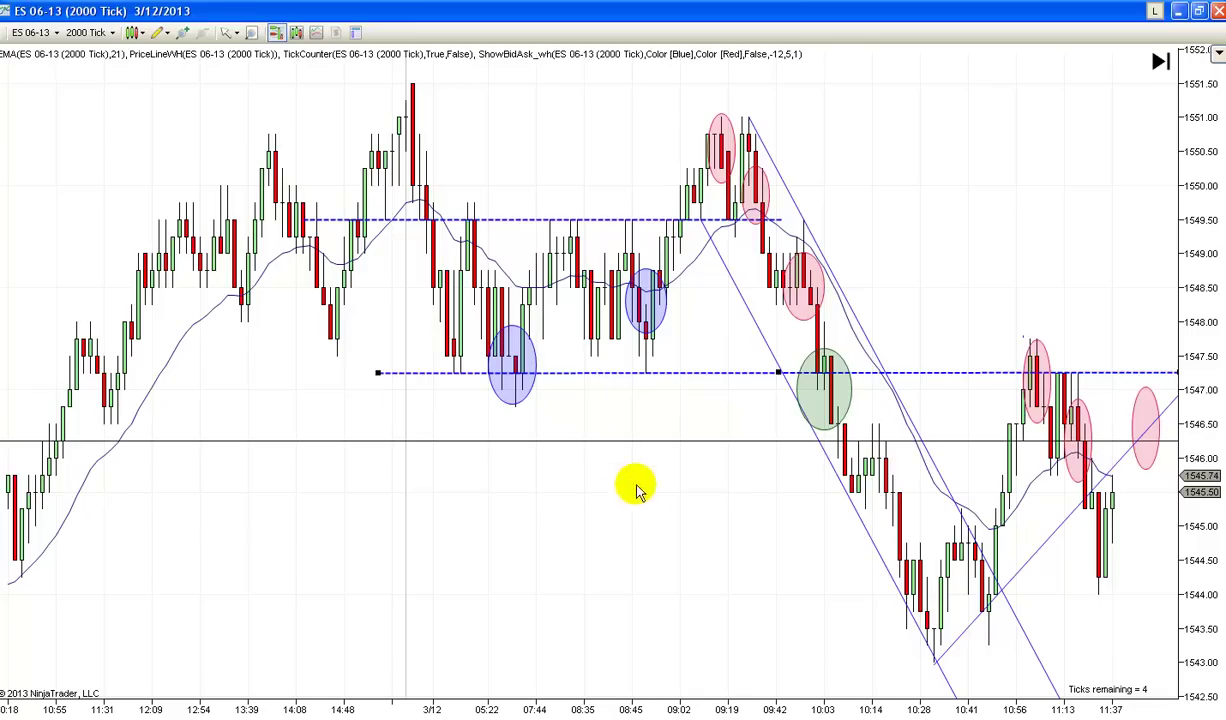
click(672, 553)
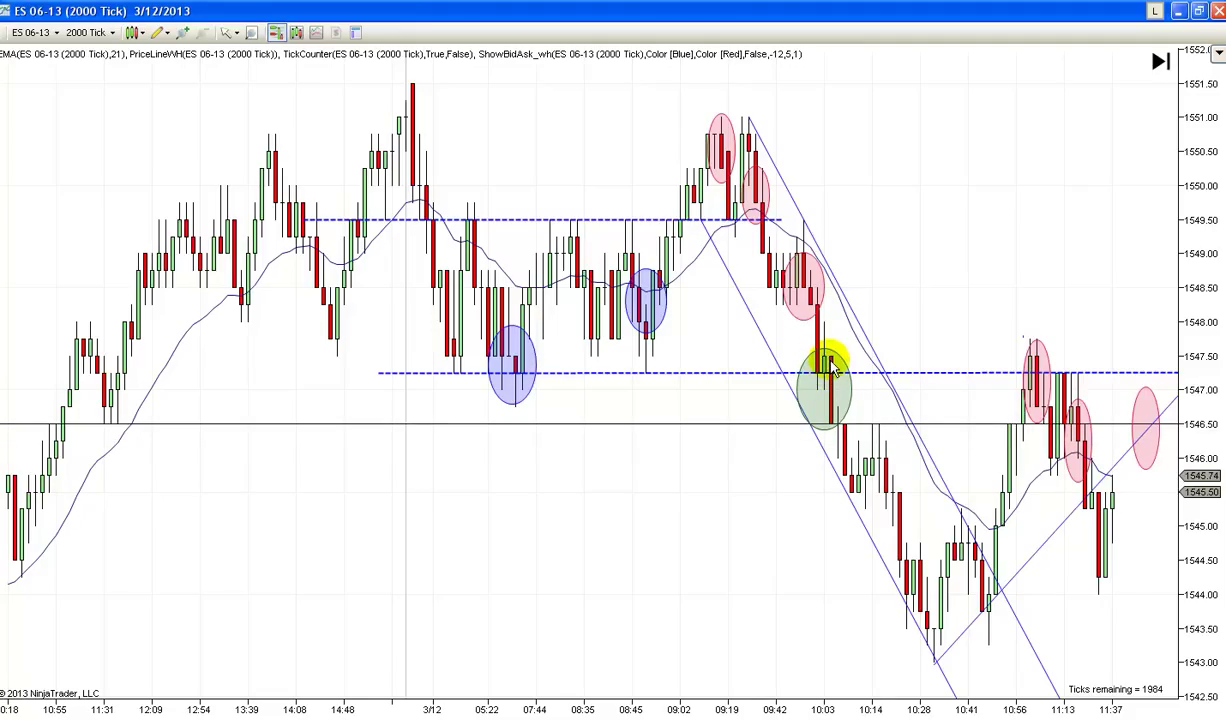
Step: Shift the green ellipse near 10:03 up so it is centered on the lower dashed line
scroll(943, 278, down, 1)
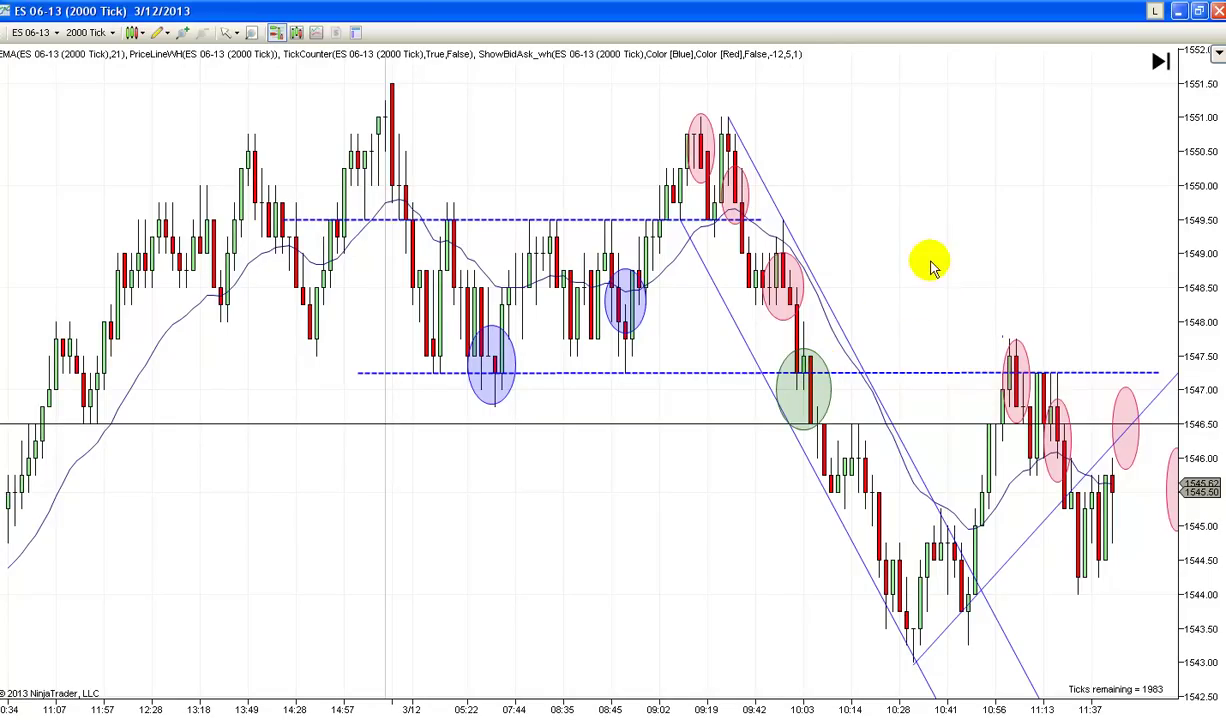
scroll(910, 268, down, 3)
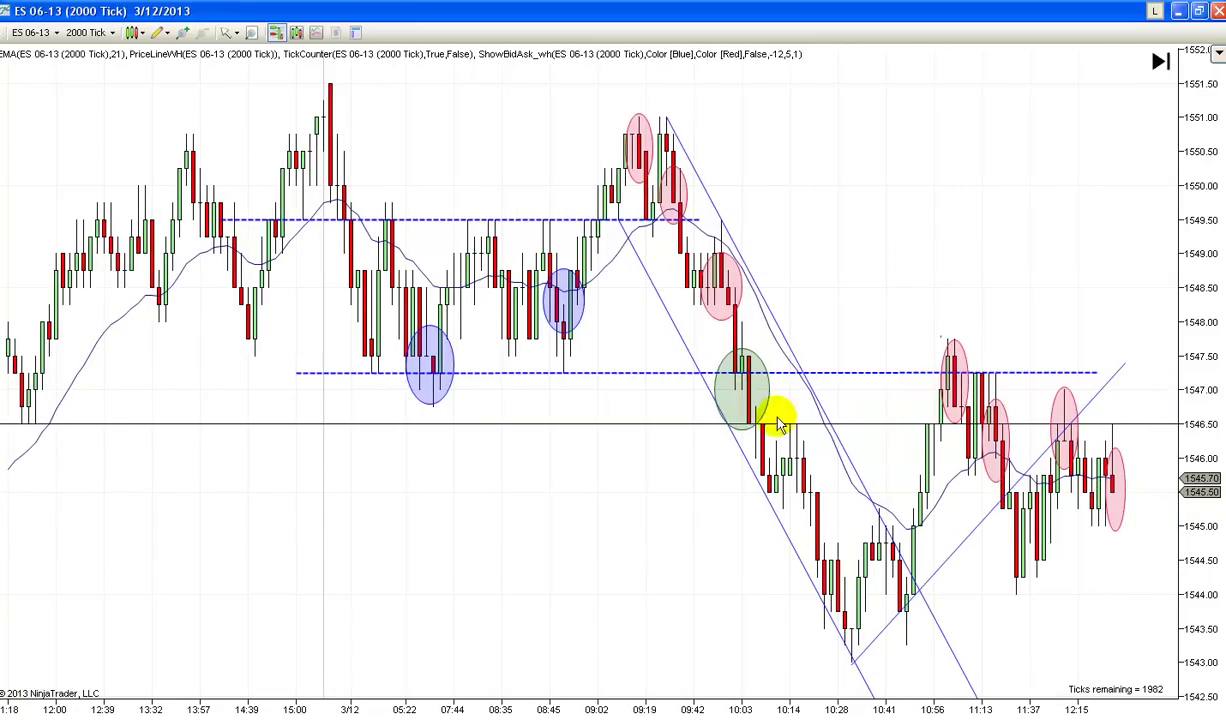
drag(747, 391, 742, 370)
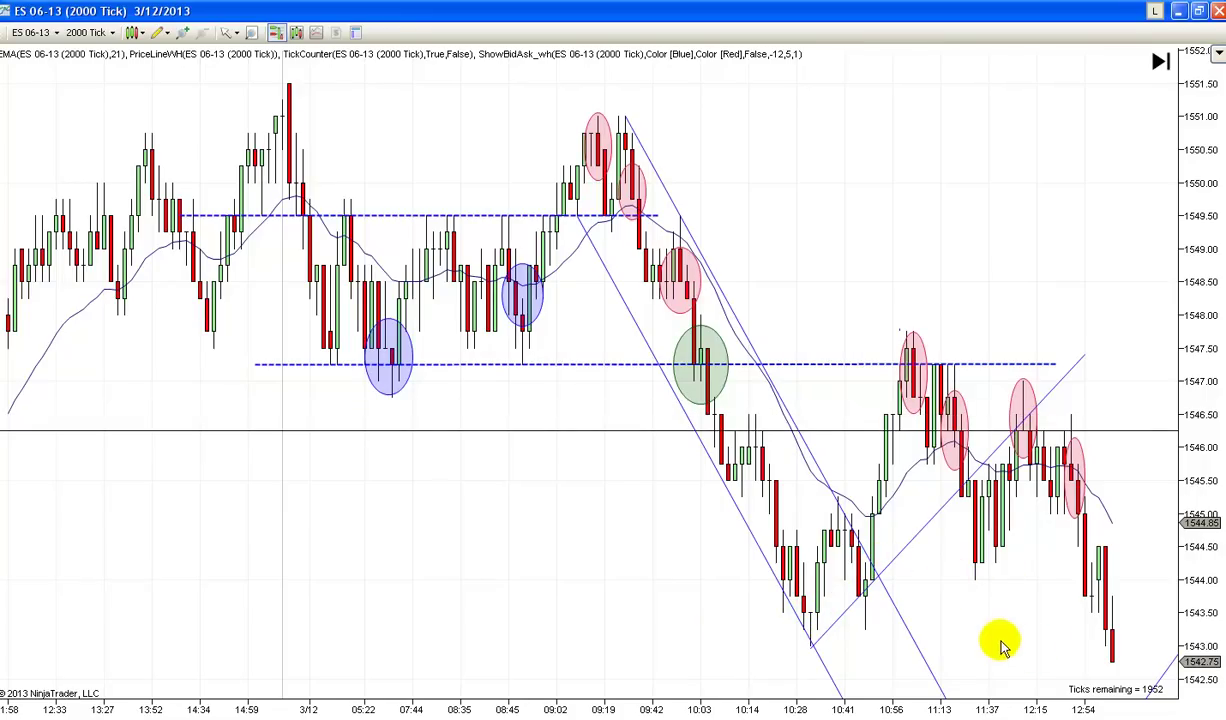
drag(990, 643, 963, 637)
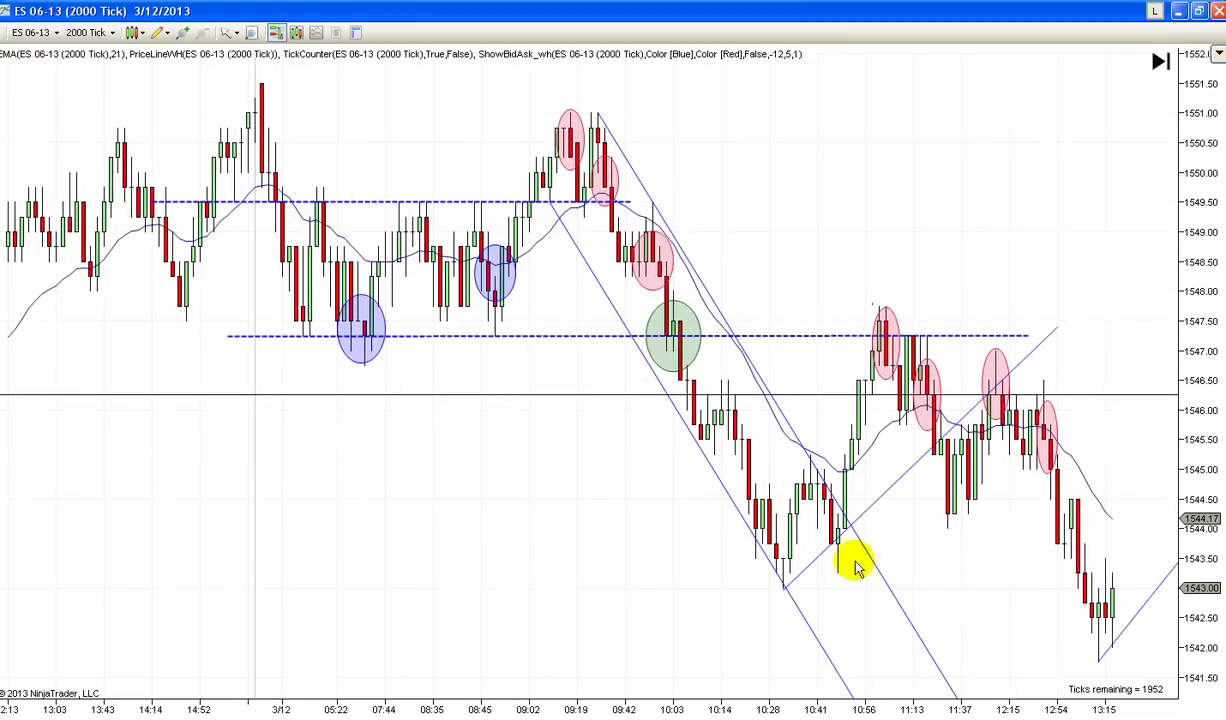
Step: Shift the lower line of the descending channel right so it cuts through the falling bars near 10:03
scroll(917, 575, up, 5)
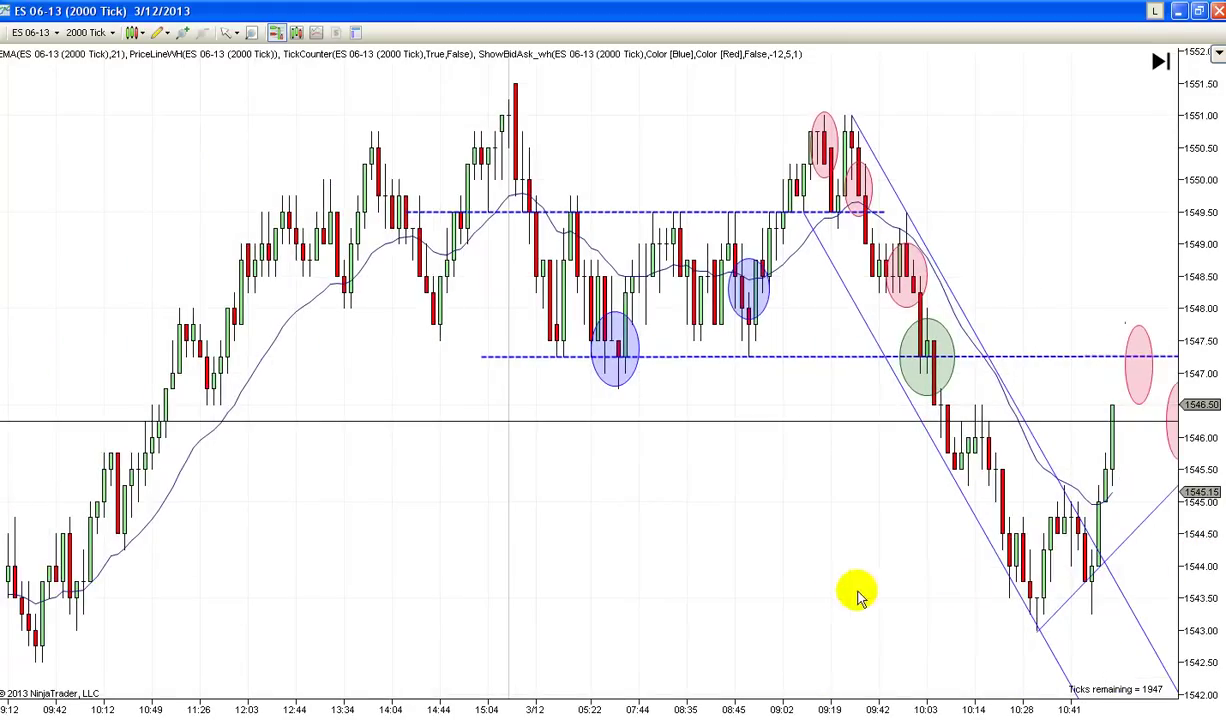
scroll(858, 597, up, 5)
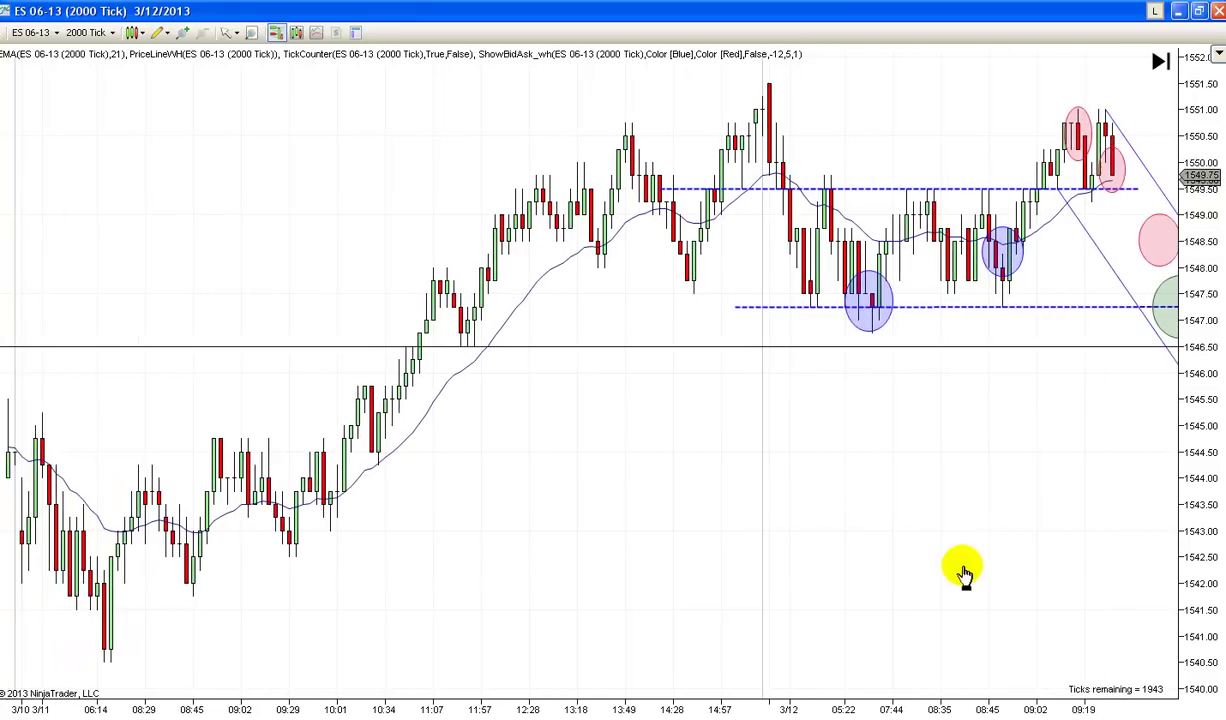
scroll(950, 573, down, 1)
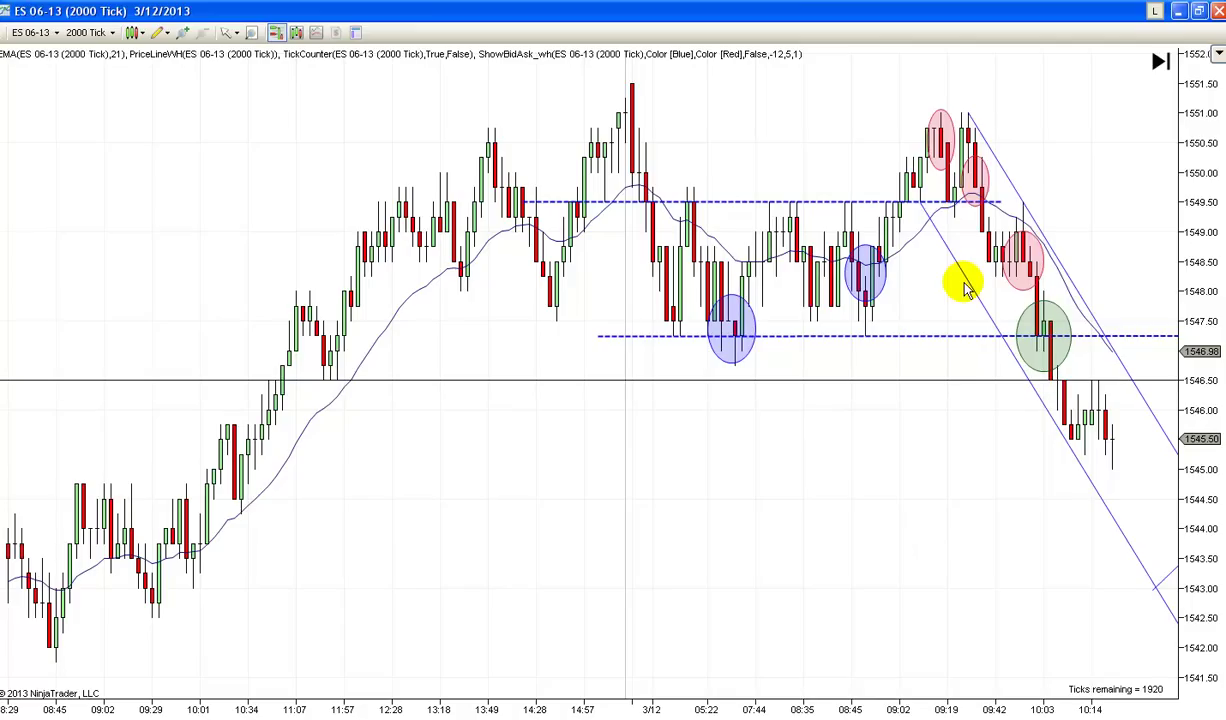
drag(965, 282, 998, 297)
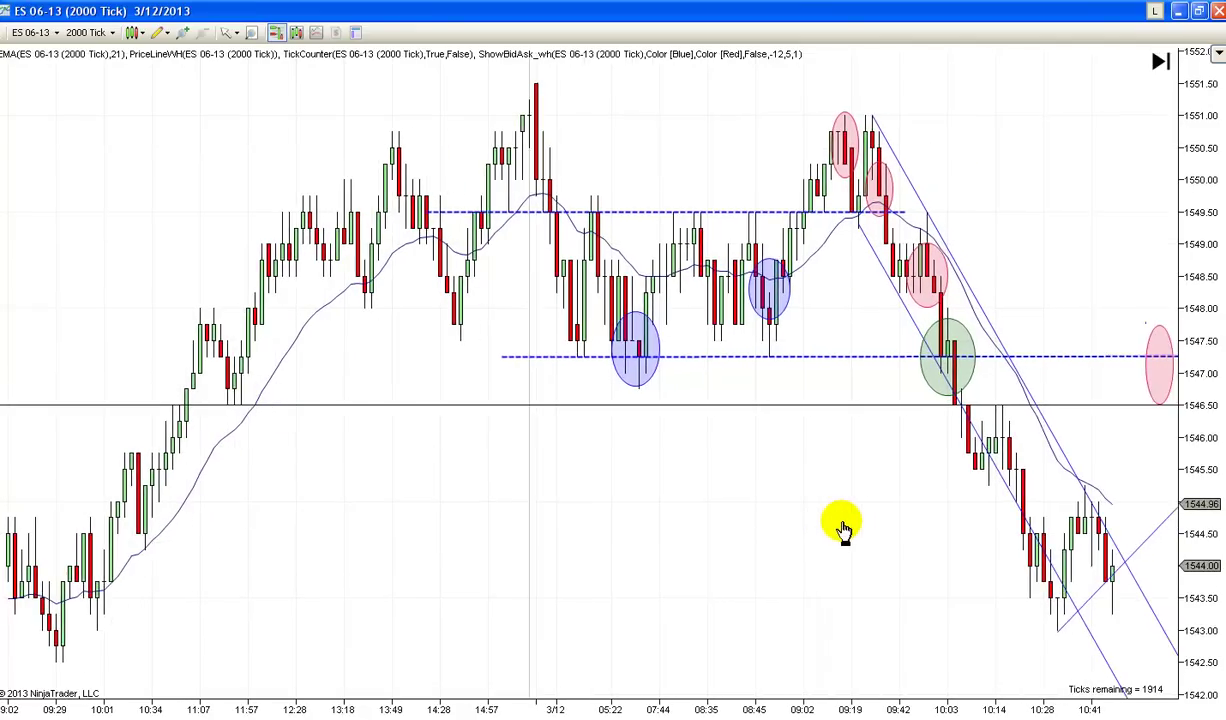
mouse_move(884, 265)
mouse_down()
mouse_move(849, 263)
mouse_move(888, 283)
mouse_up()
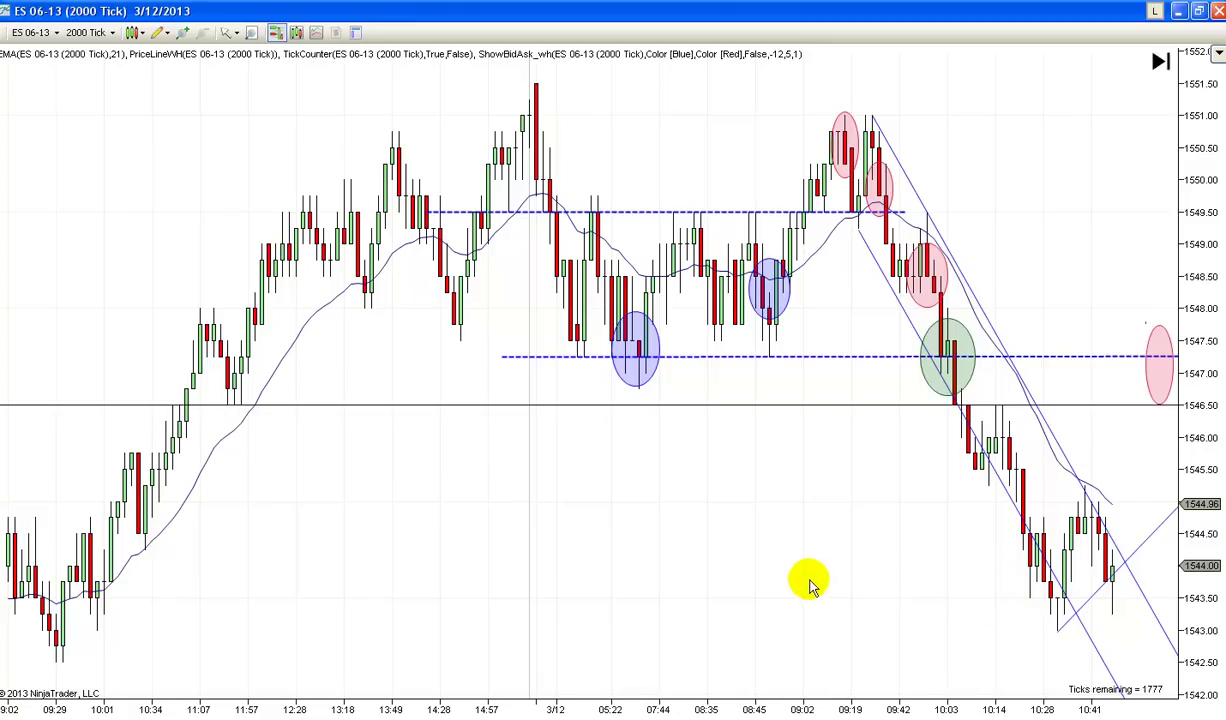
Step: Move the lower channel line back to the outside of the decline along the 10:28 low, and deselect it
drag(810, 585, 778, 583)
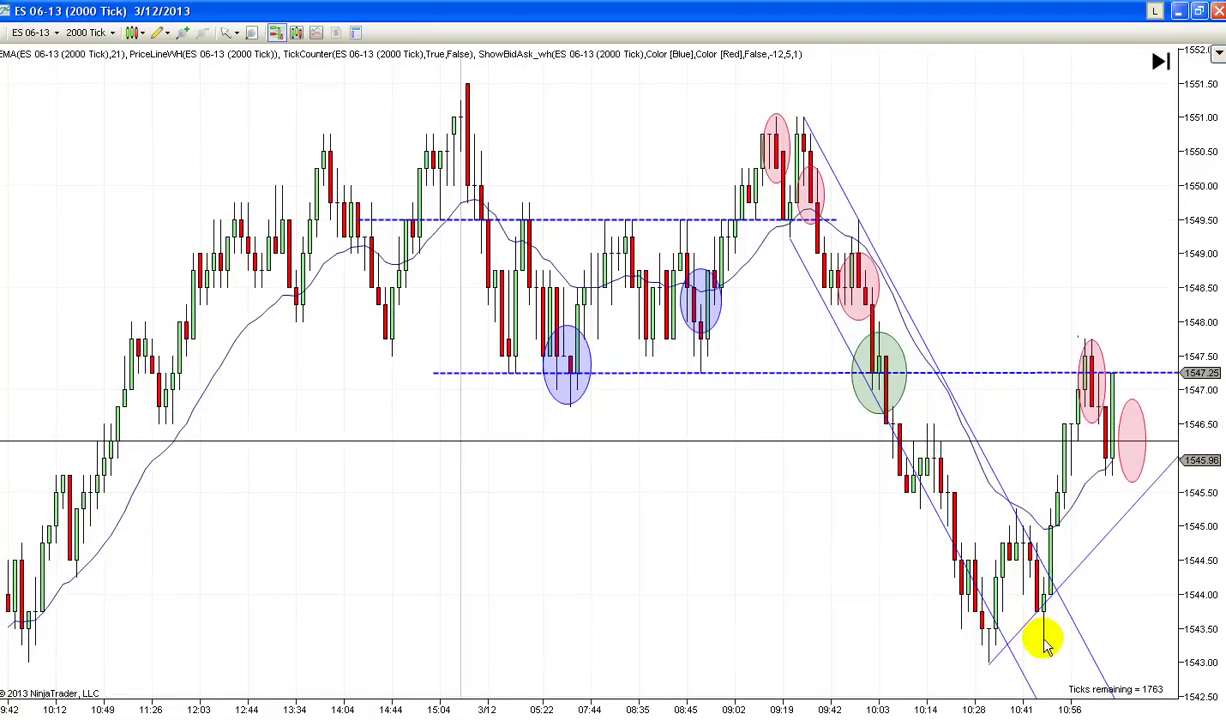
drag(826, 615, 670, 588)
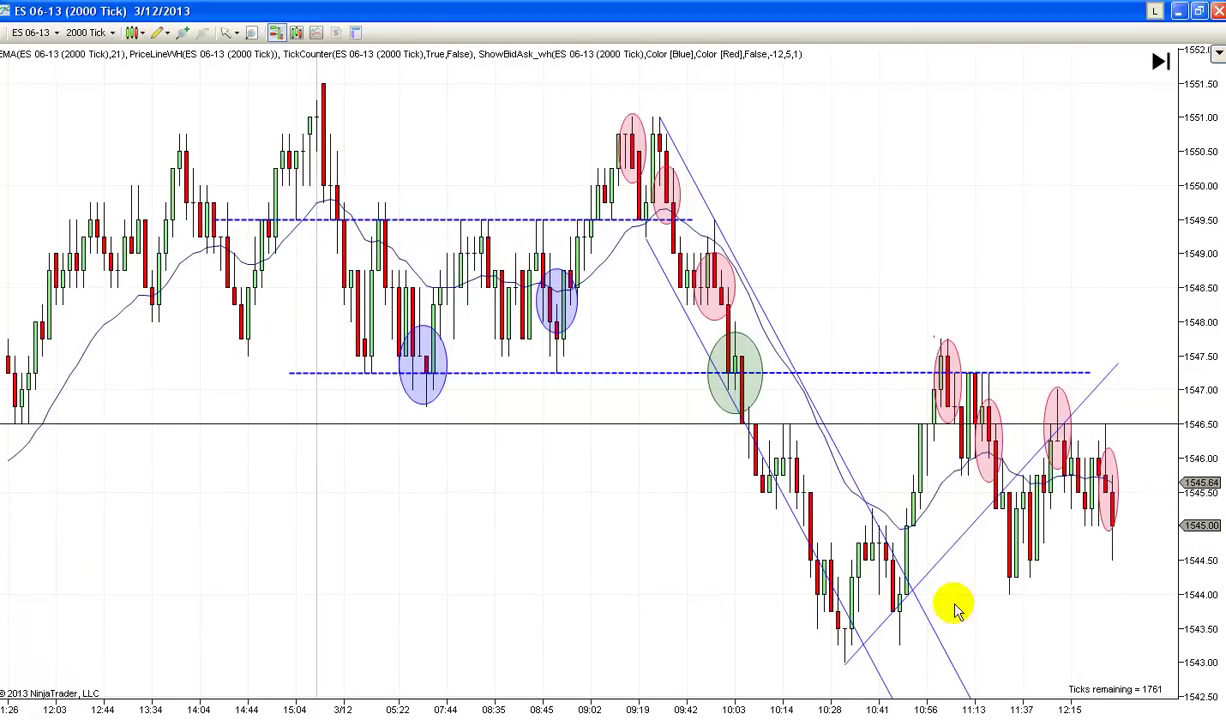
drag(968, 605, 928, 590)
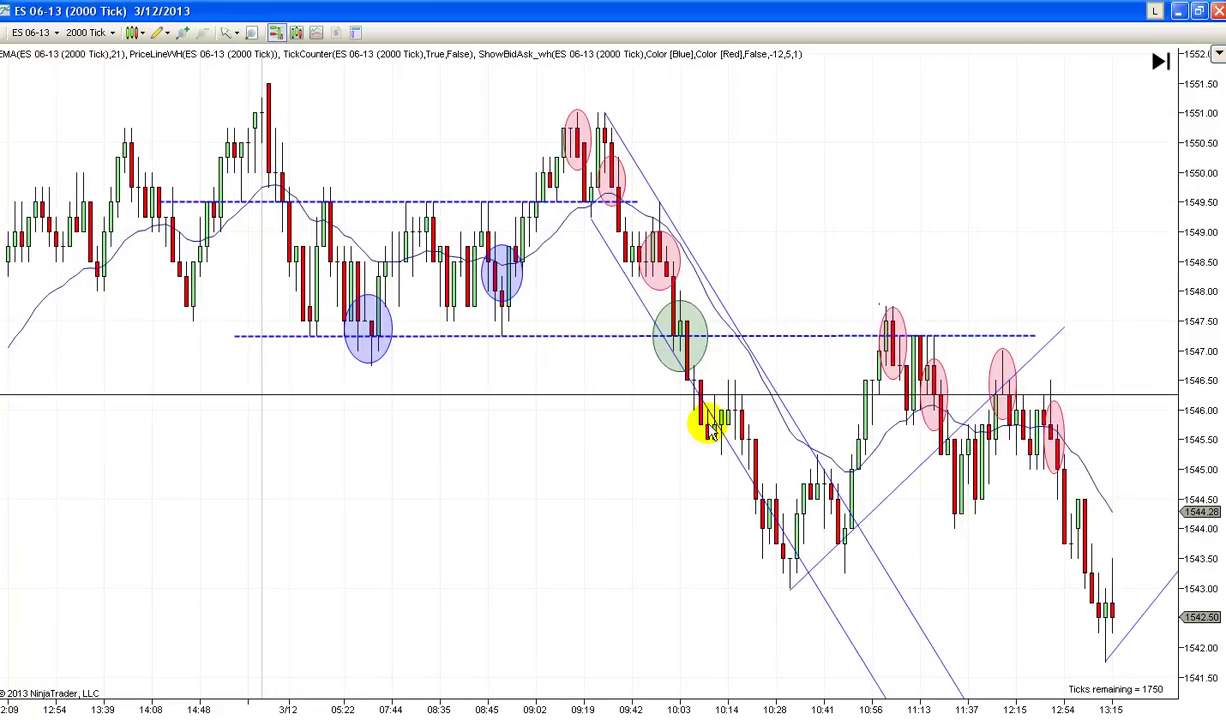
drag(714, 425, 676, 400)
click(670, 531)
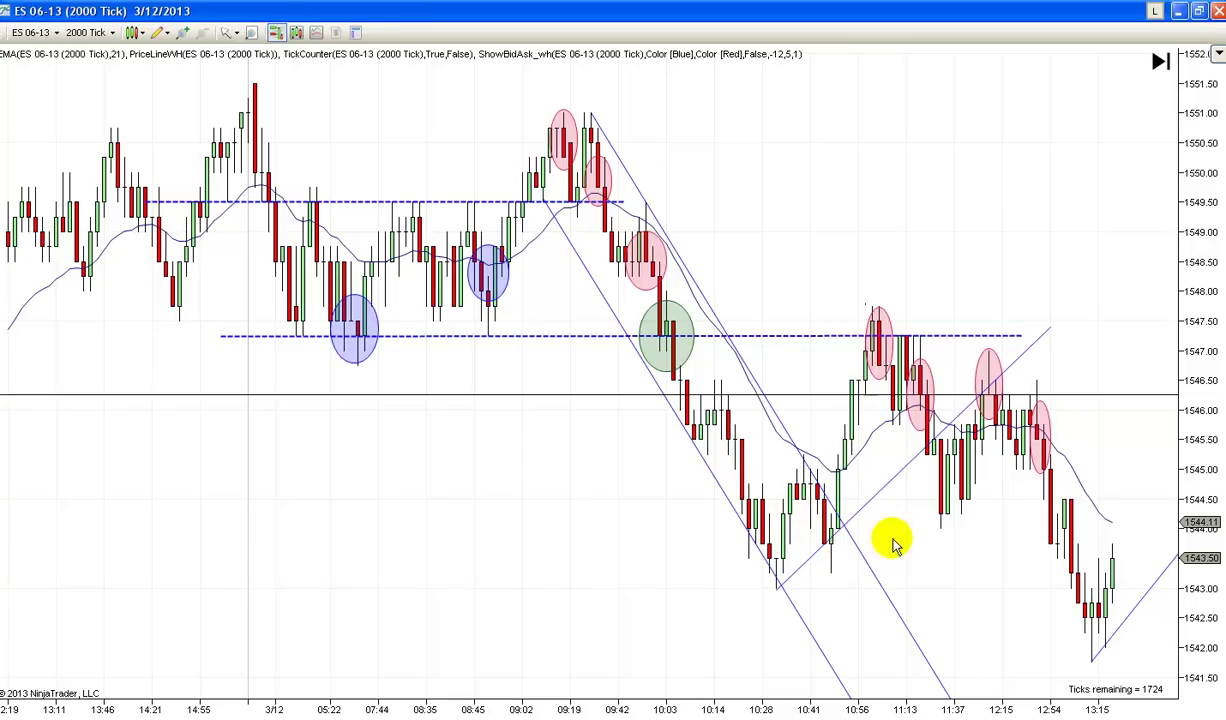
Step: Move the rising trendline up clear of the bars near 10:41, and place it back on the 10:28 low
drag(933, 527, 899, 535)
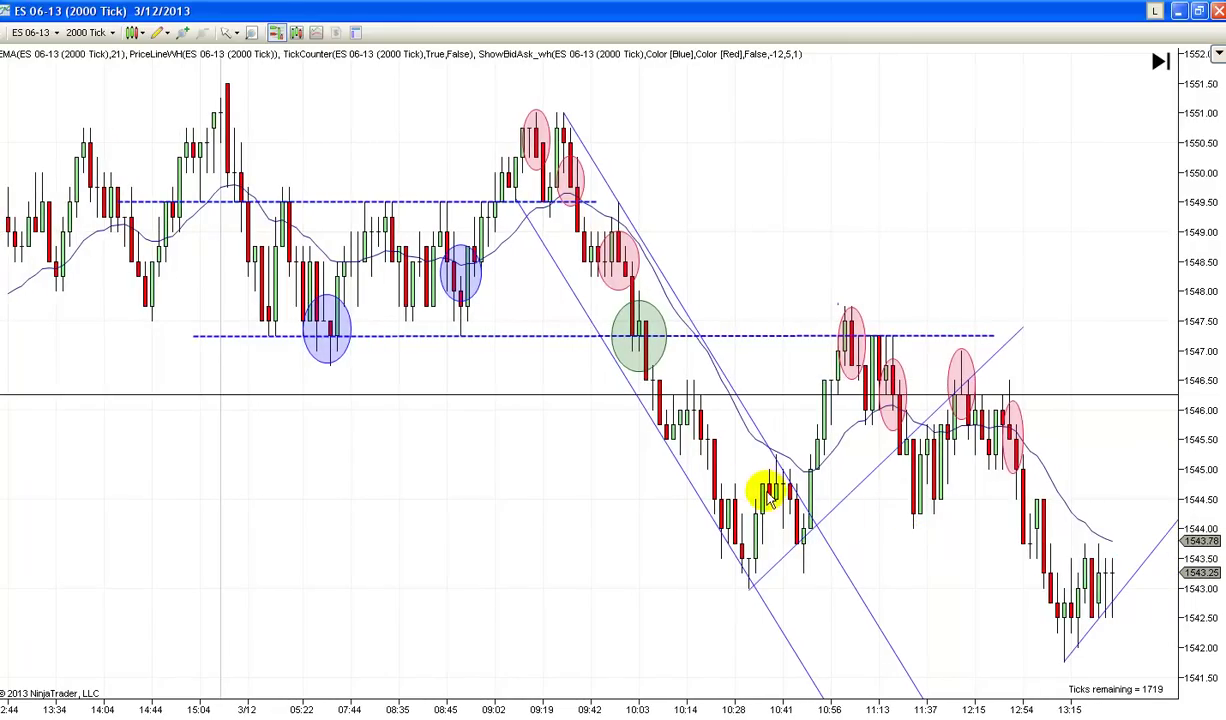
drag(944, 578, 916, 582)
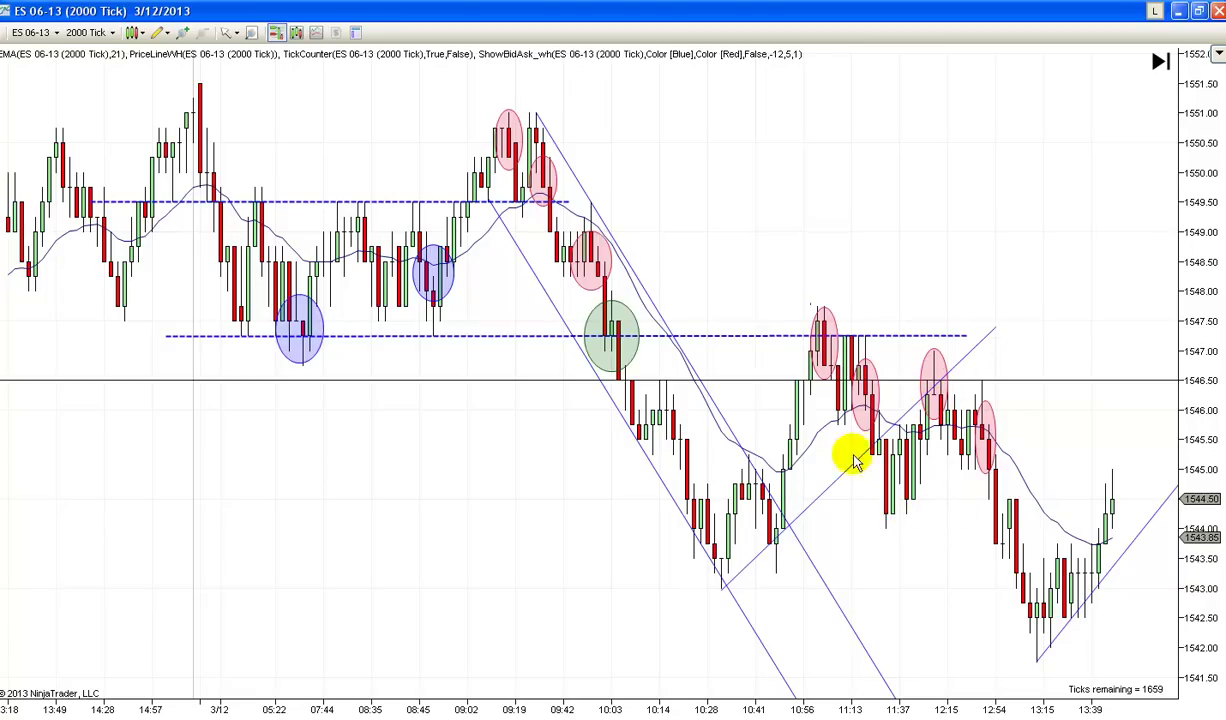
drag(771, 553, 742, 441)
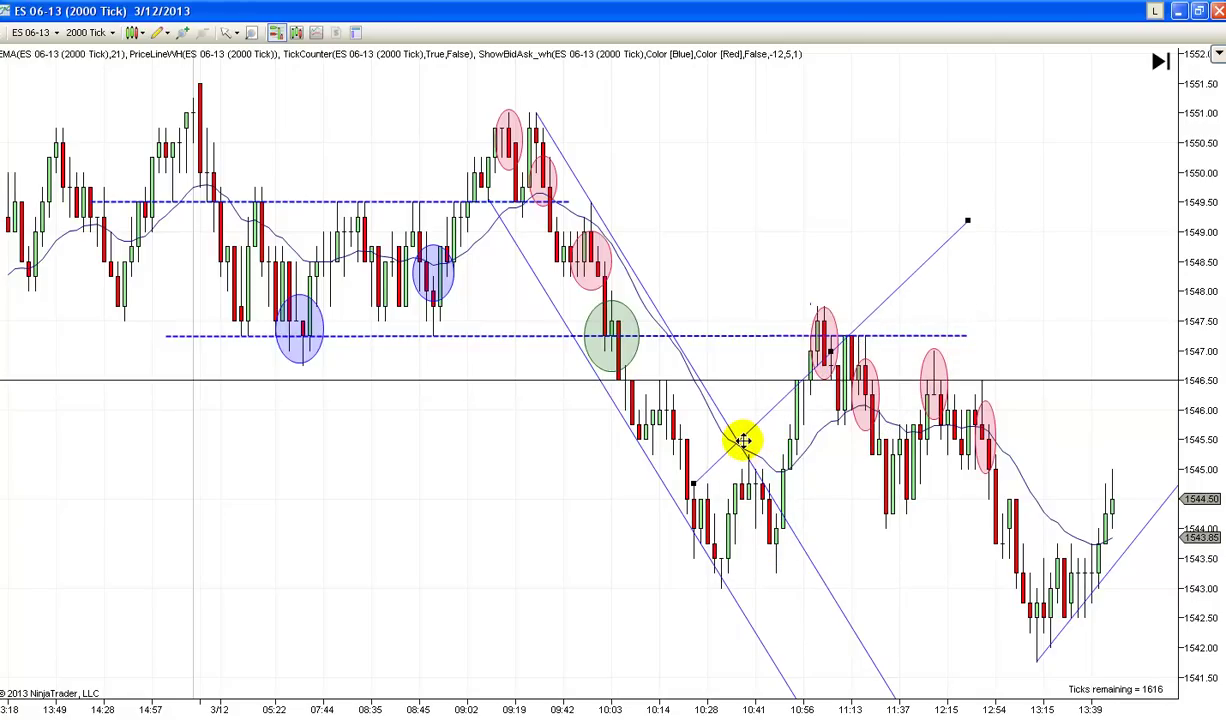
drag(742, 441, 777, 539)
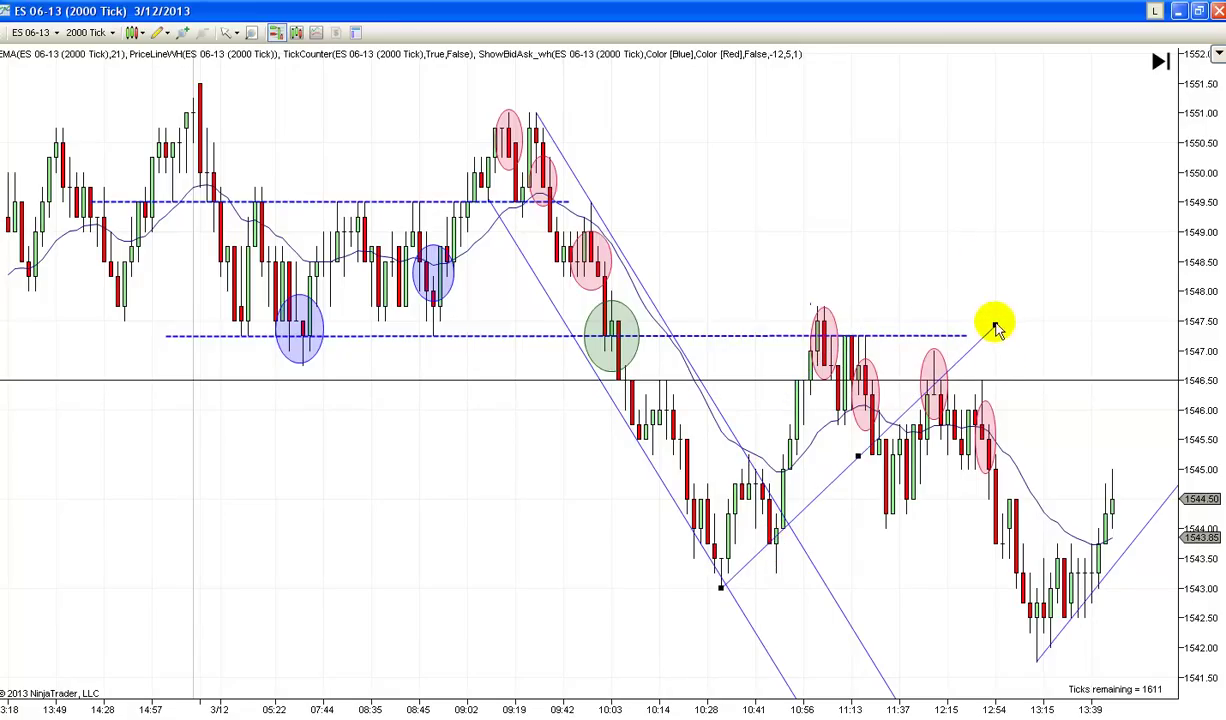
Step: Extend the upper end of the rising trendline from the 10:28 low to about 1548, flattening its slope slightly
drag(995, 325, 1034, 320)
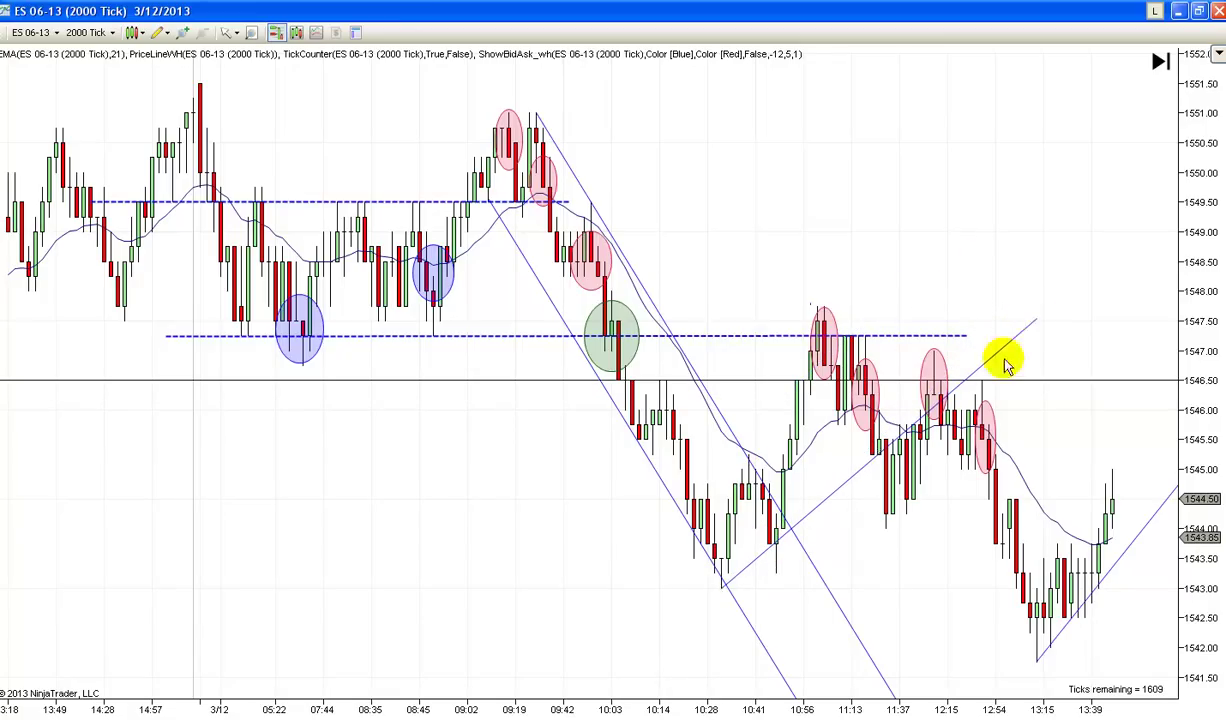
mouse_move(848, 487)
mouse_down()
mouse_move(821, 378)
mouse_move(829, 323)
mouse_move(851, 487)
mouse_move(837, 487)
mouse_up()
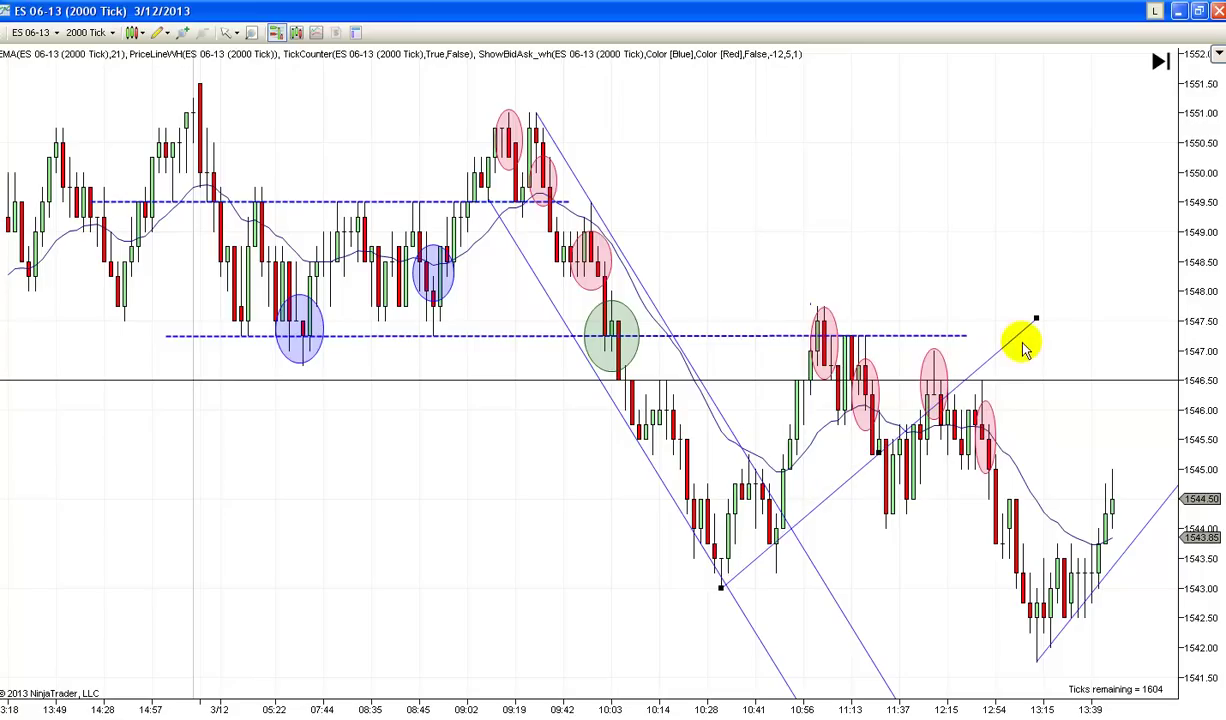
drag(1031, 318, 1047, 291)
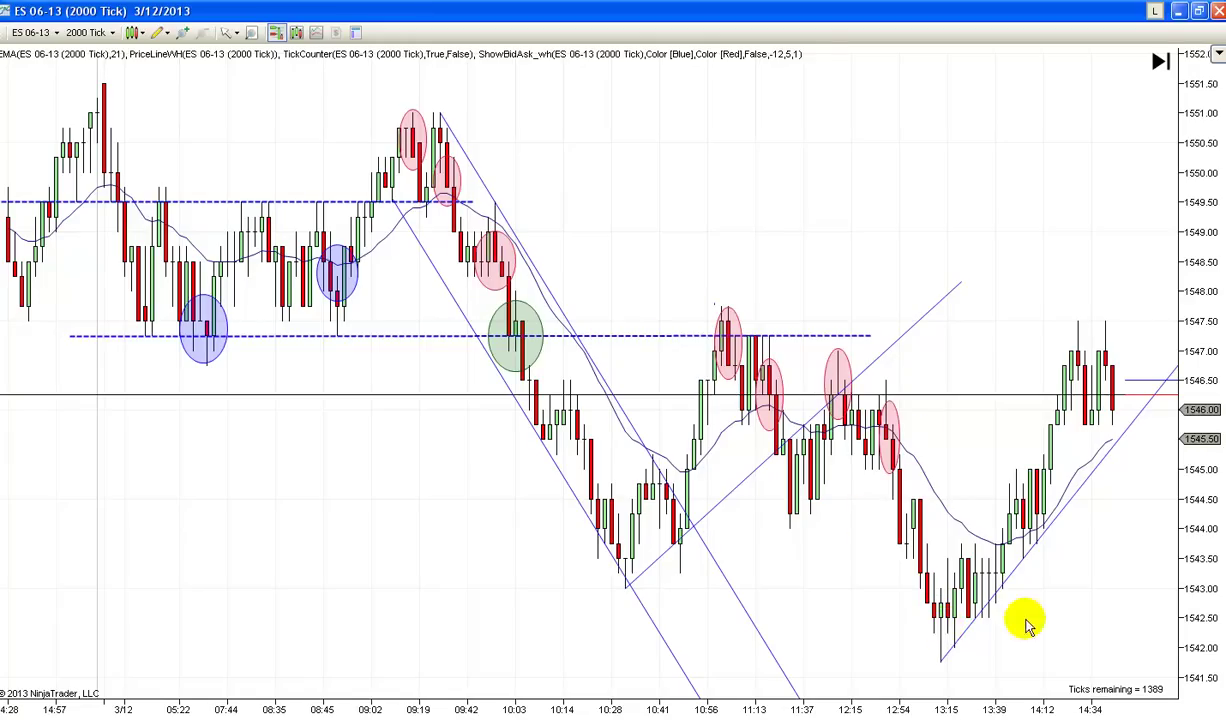
Step: Extend the lower dashed line's end past the latest bars, keeping it near 1547.25
drag(1021, 698, 895, 704)
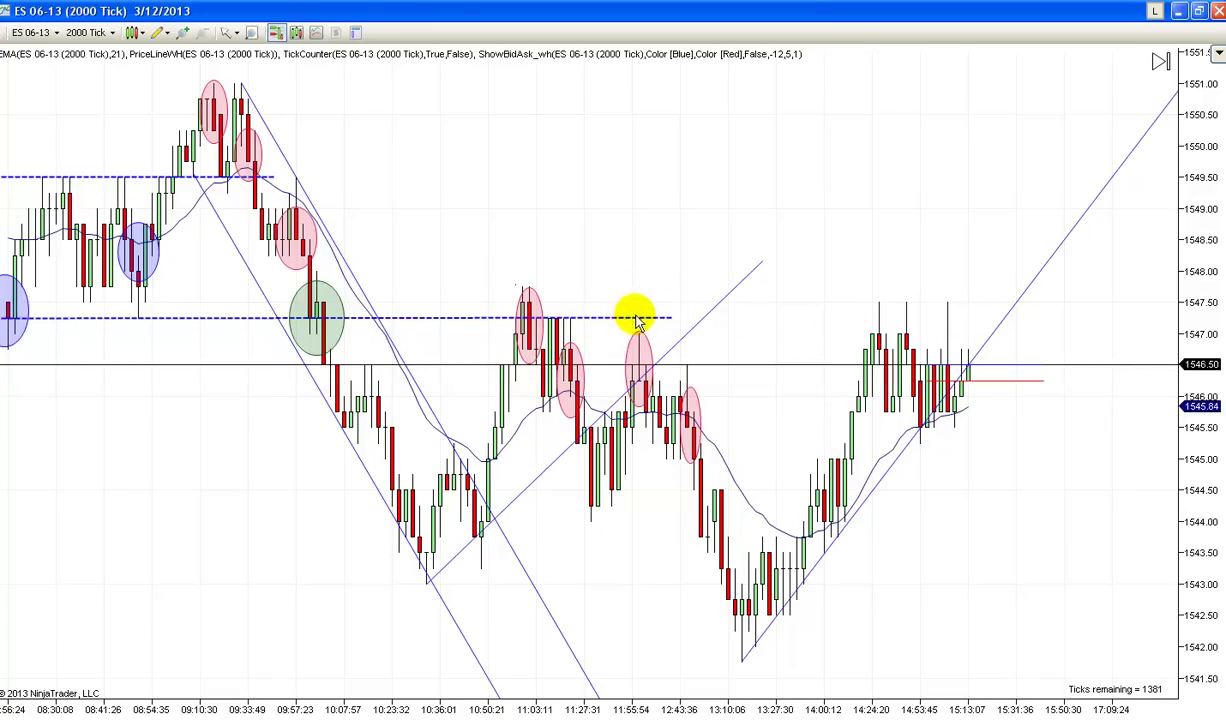
drag(668, 317, 1160, 320)
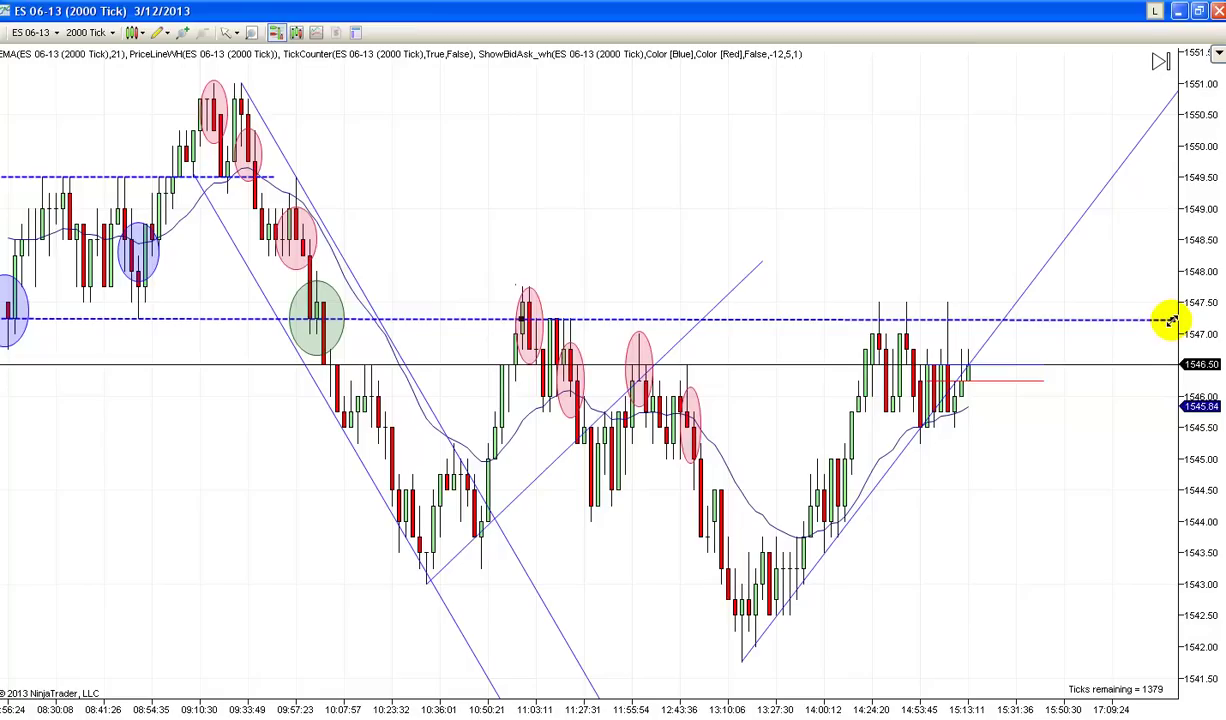
Step: Examine the session from the morning range between the dashed lines through the channel decline, the ellipse setups and the rally to about 14:59
drag(991, 539, 1058, 540)
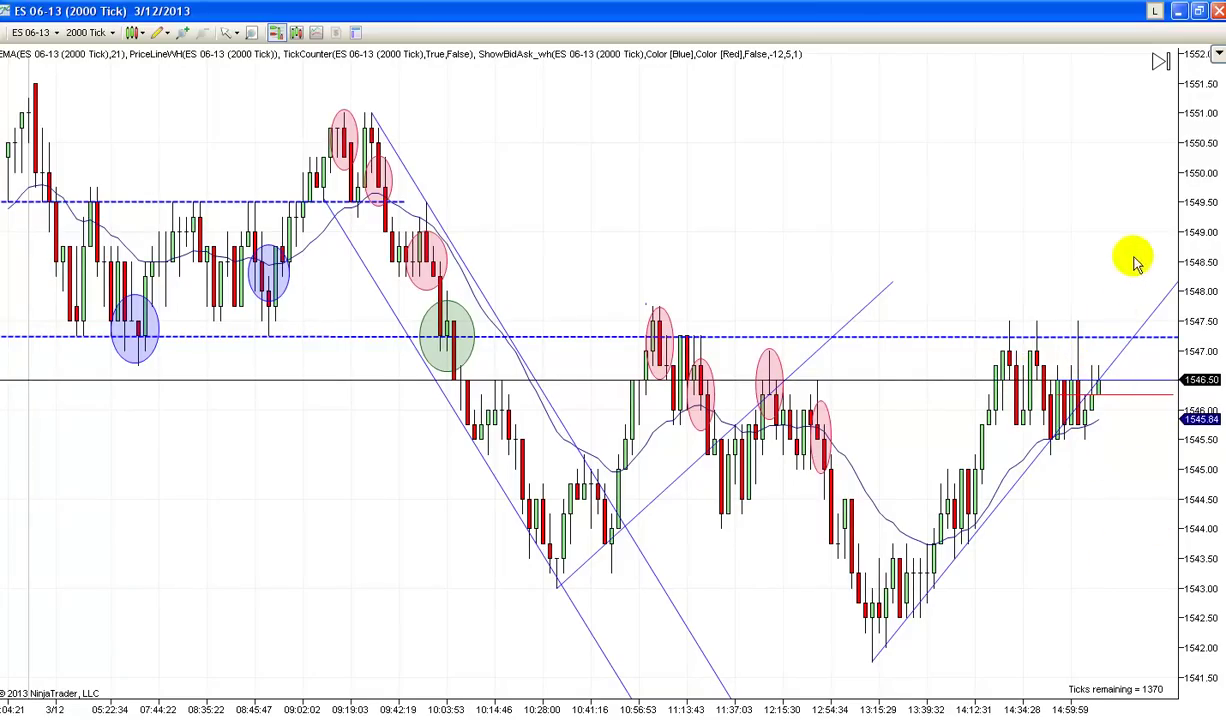
drag(842, 400, 935, 430)
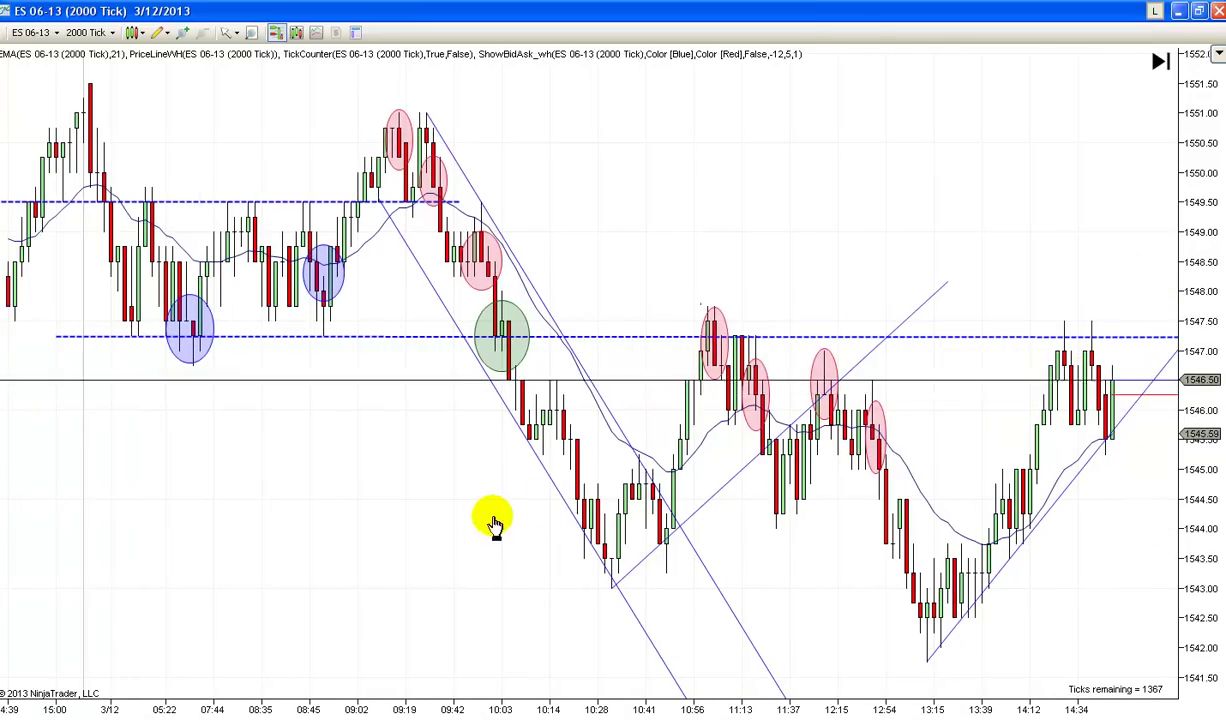
scroll(493, 523, up, 10)
scroll(714, 518, up, 8)
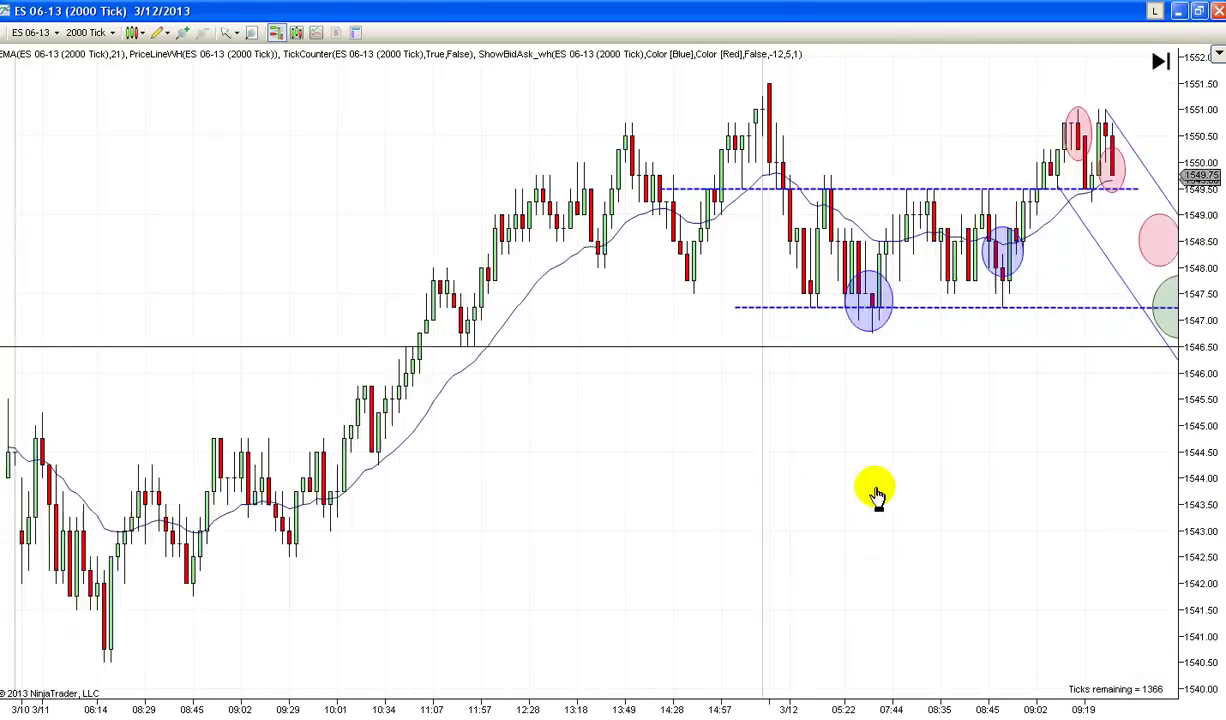
scroll(893, 493, up, 1)
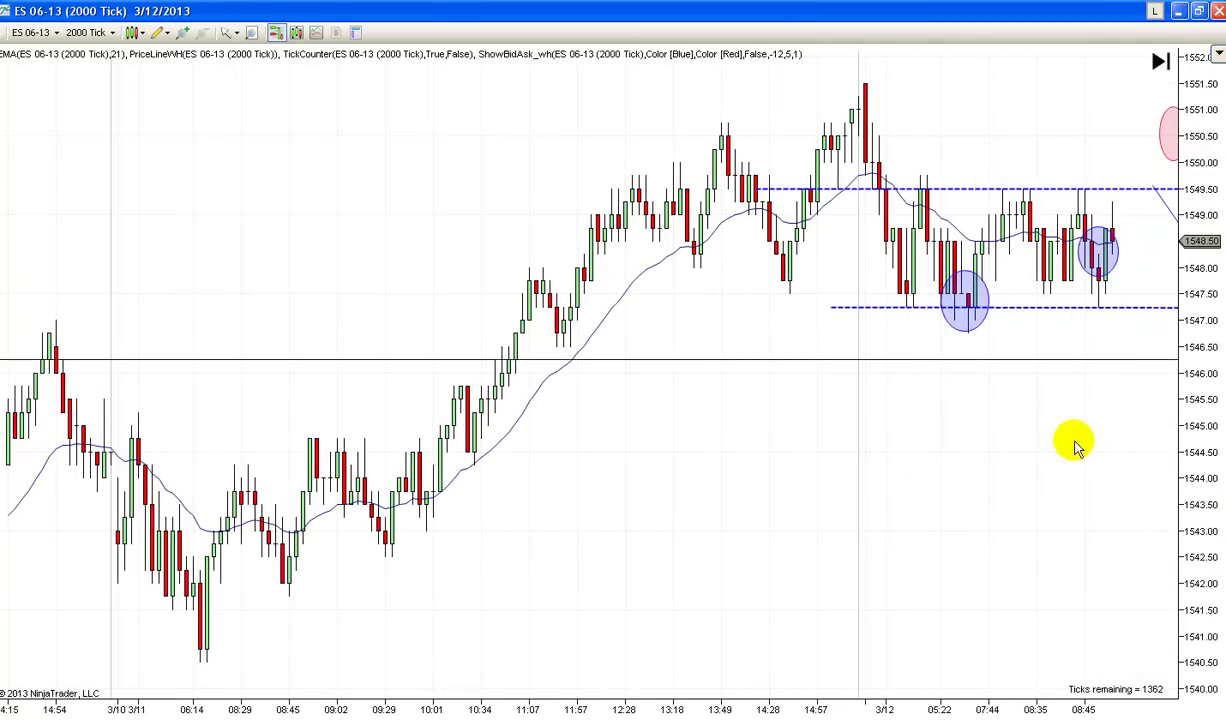
drag(1075, 447, 972, 463)
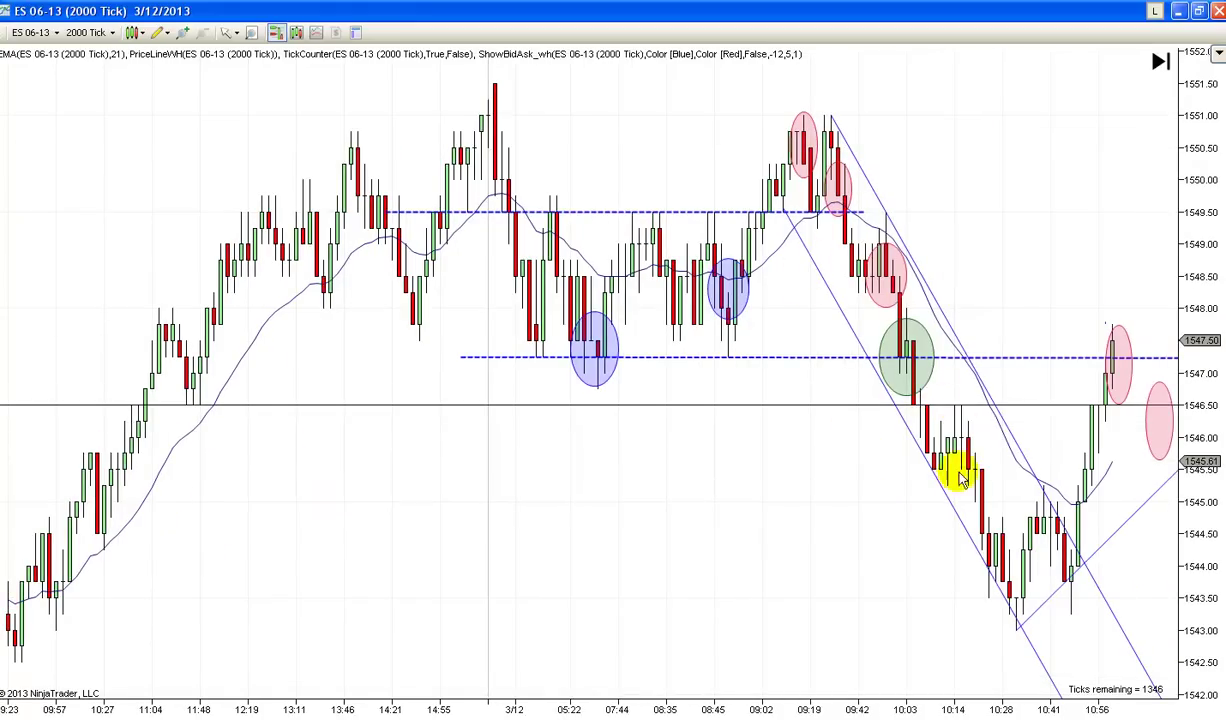
scroll(815, 570, down, 3)
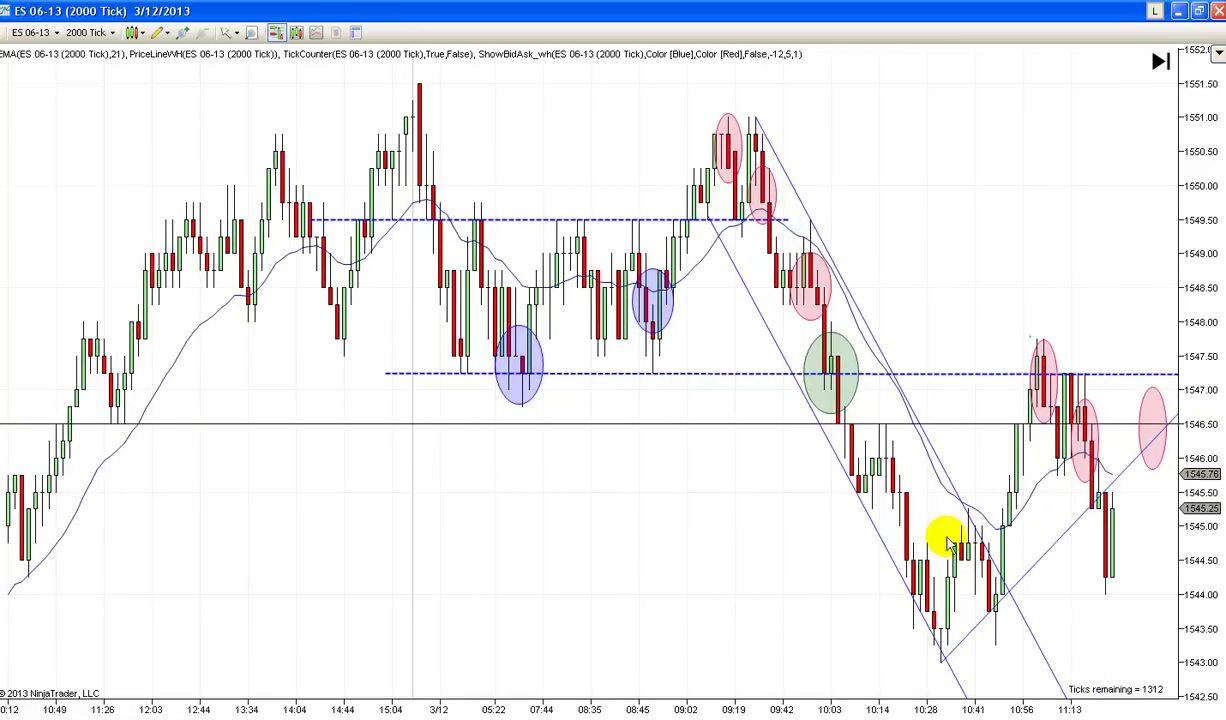
scroll(690, 567, up, 3)
scroll(690, 567, down, 2)
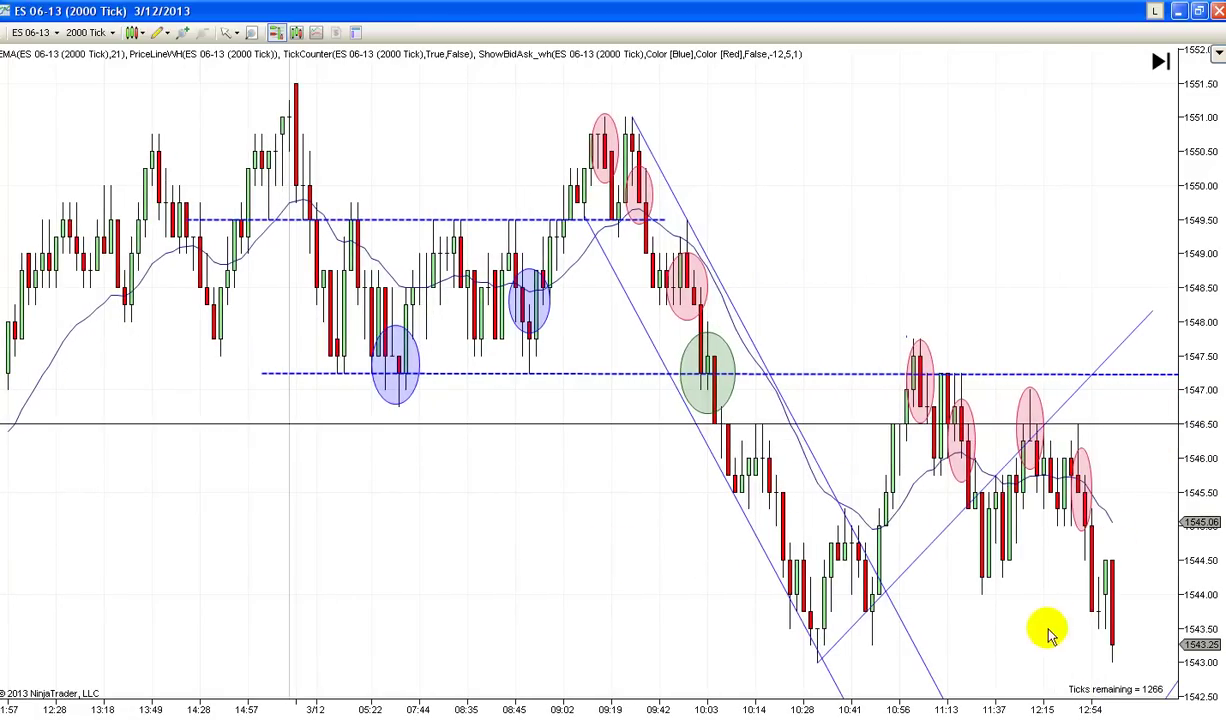
scroll(1003, 601, down, 4)
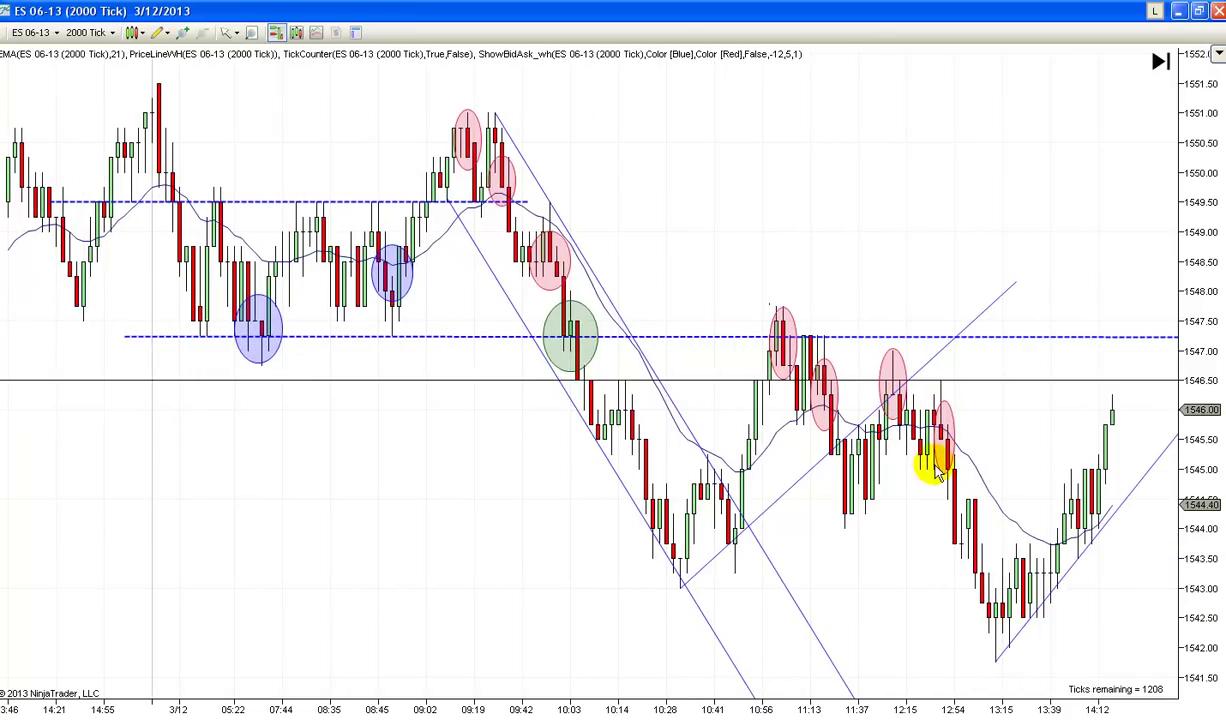
scroll(1060, 600, down, 2)
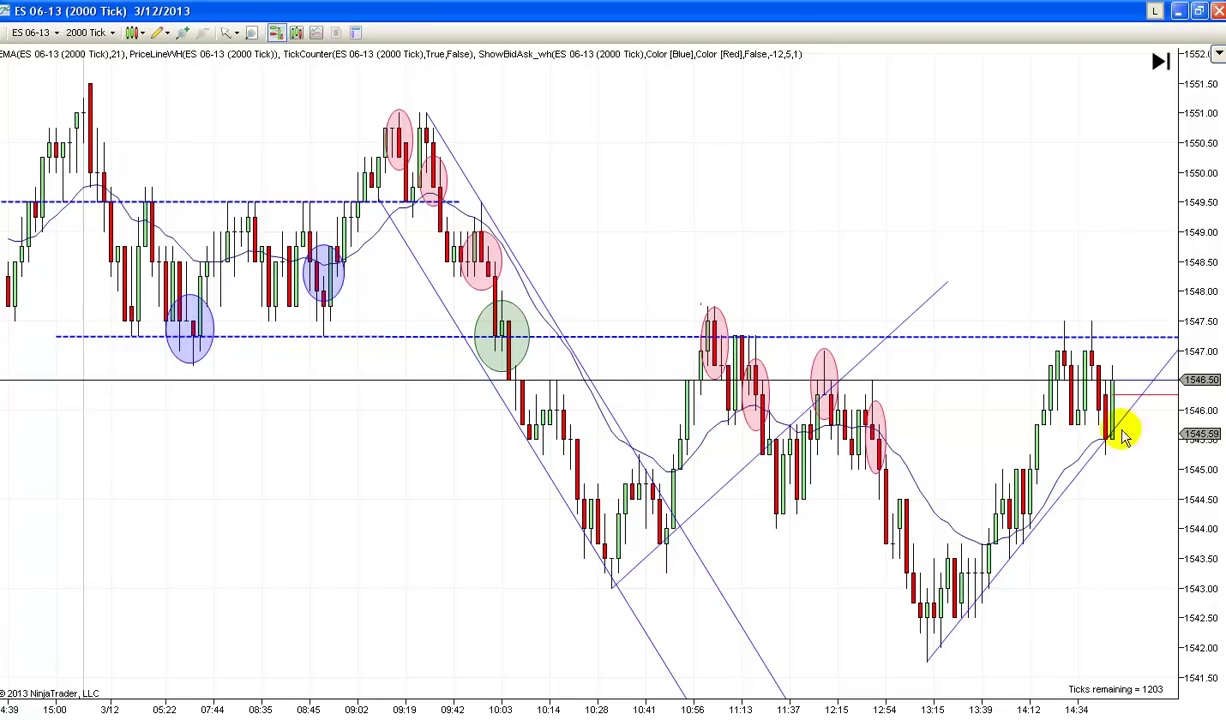
scroll(1068, 540, down, 1)
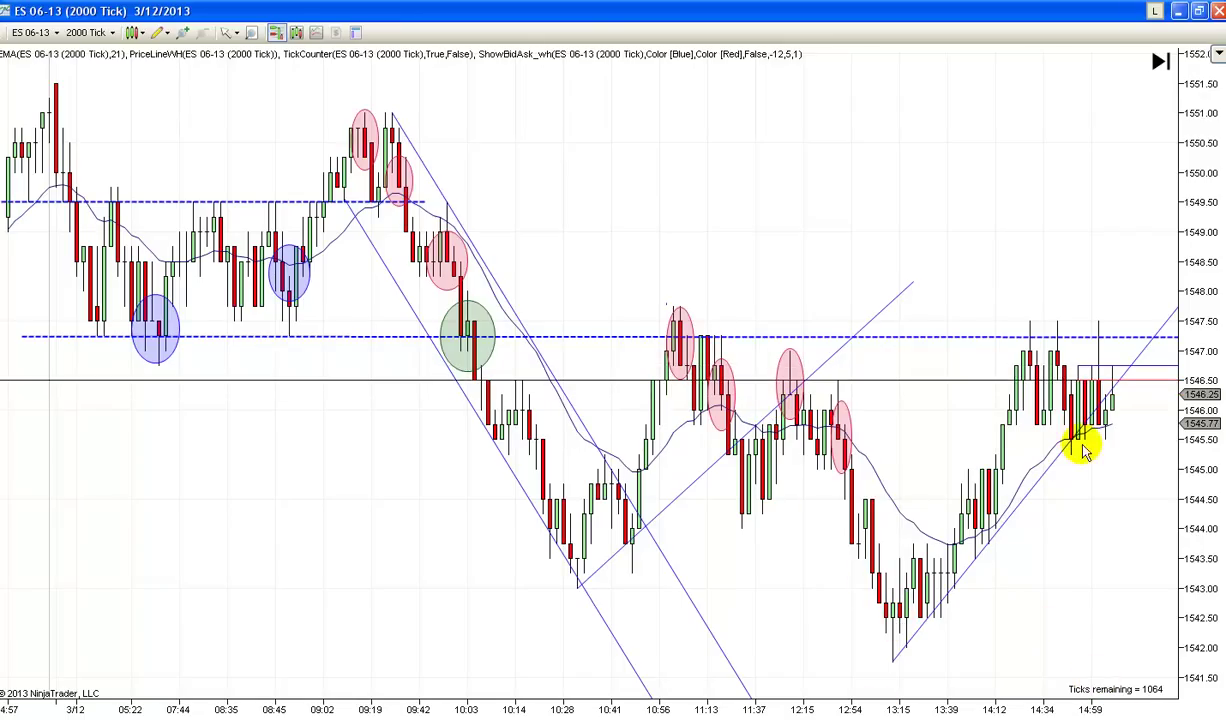
Step: Raise the lower dashed support line to 1547.50 under the morning range and deselect it
scroll(835, 580, up, 2)
drag(835, 580, 889, 564)
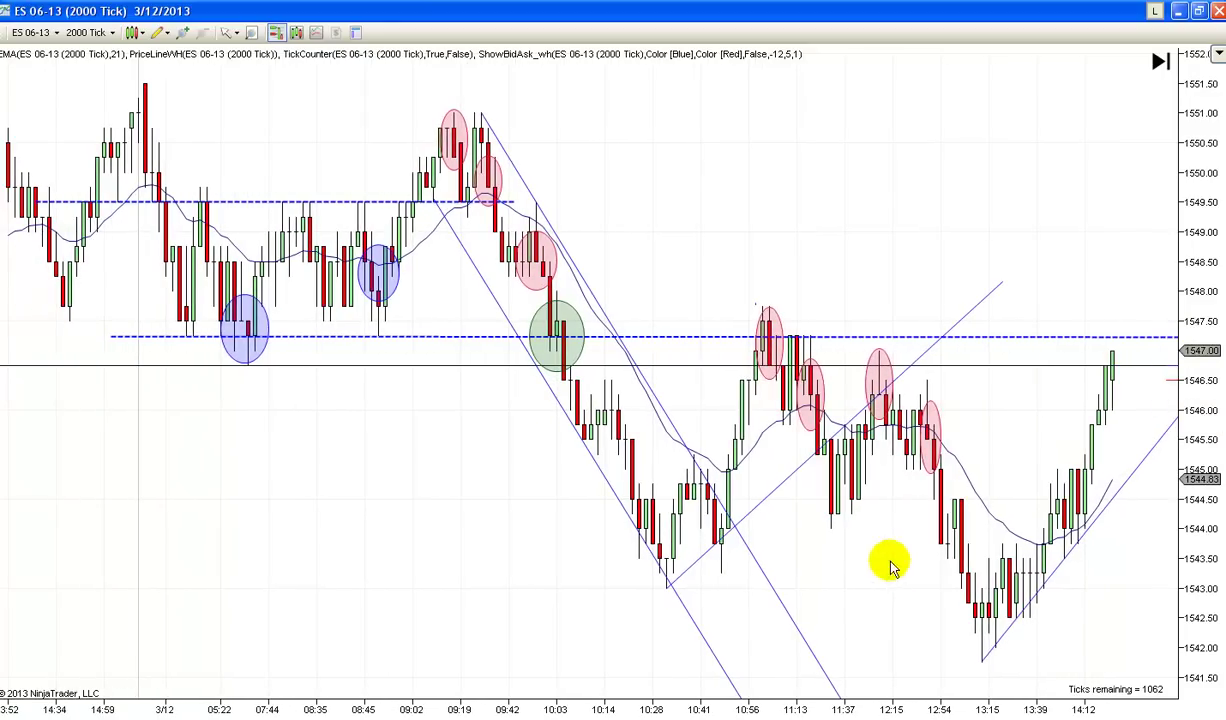
scroll(633, 612, up, 10)
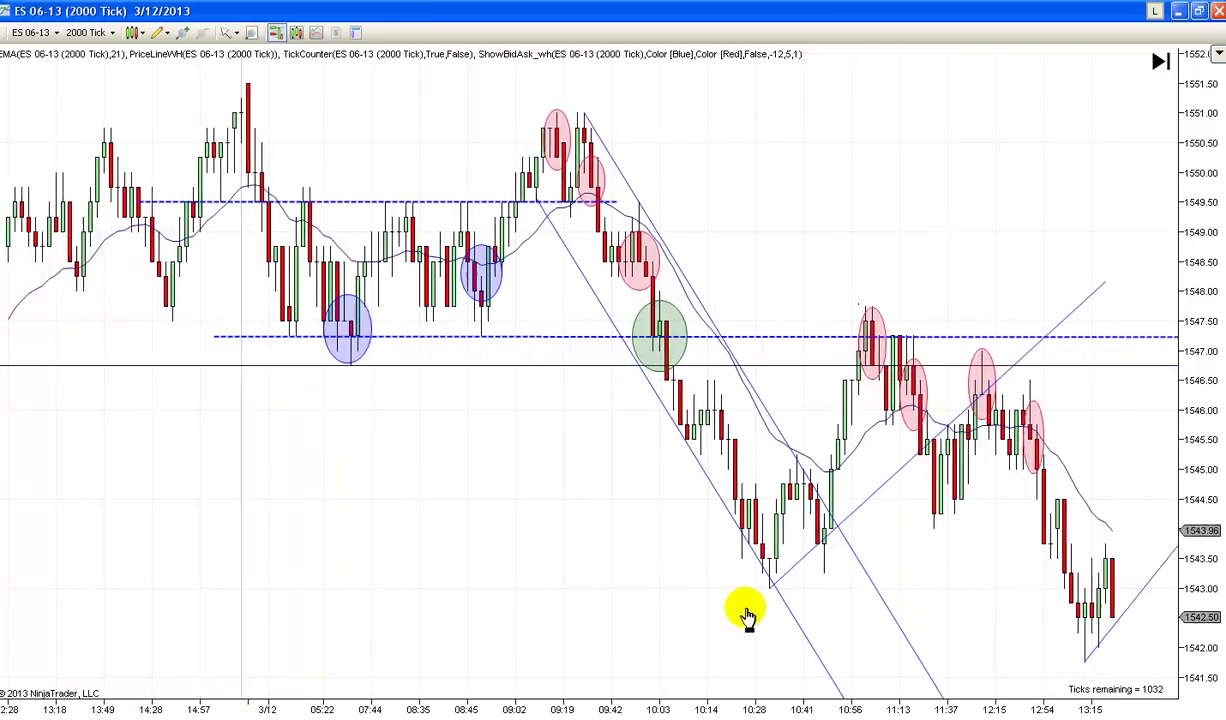
drag(797, 592, 900, 580)
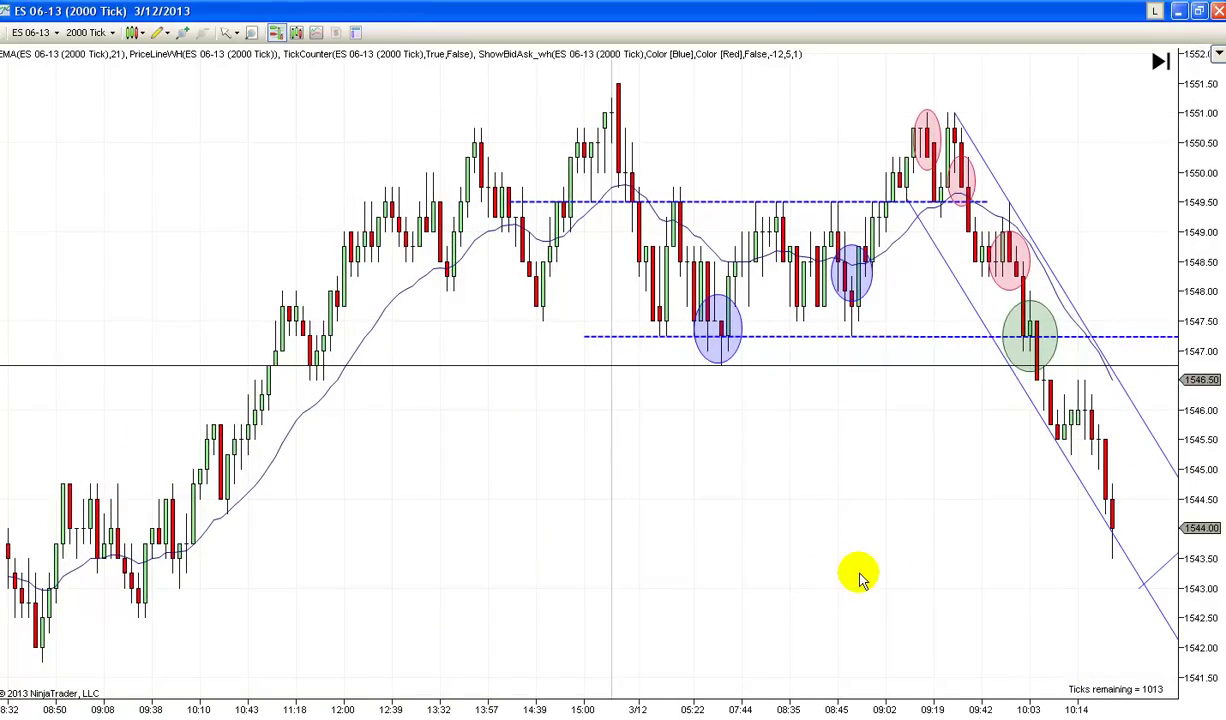
drag(803, 489, 1097, 525)
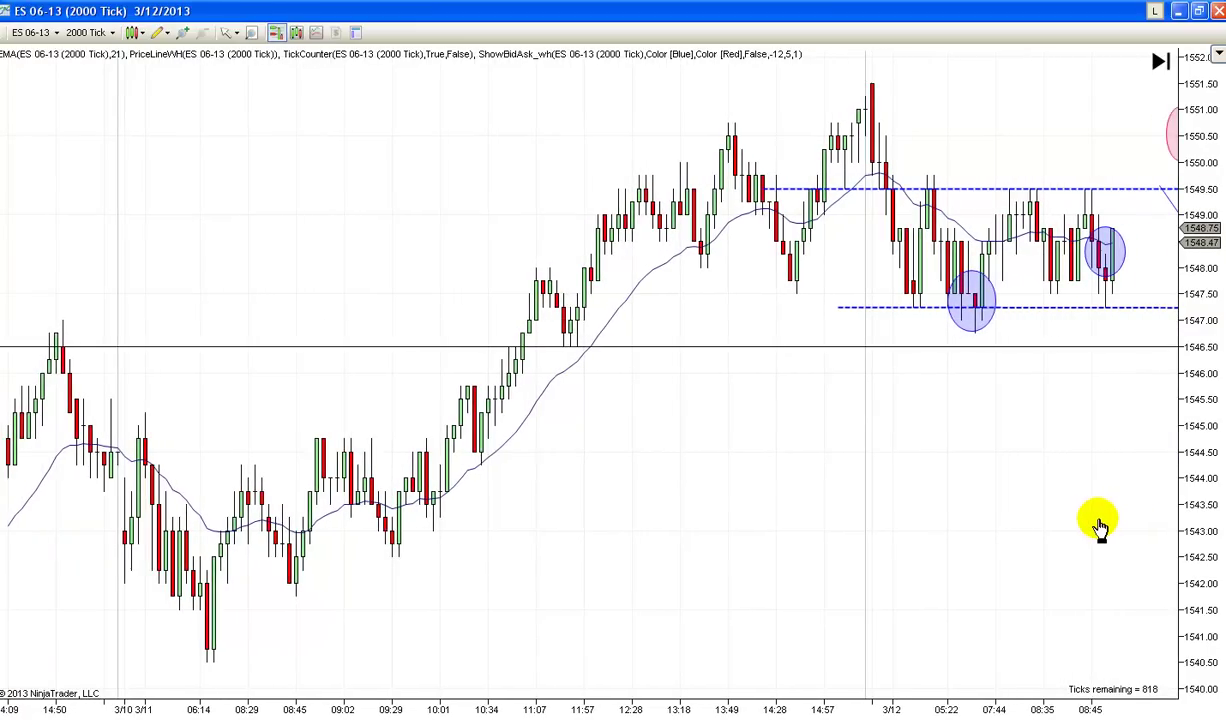
click(1036, 307)
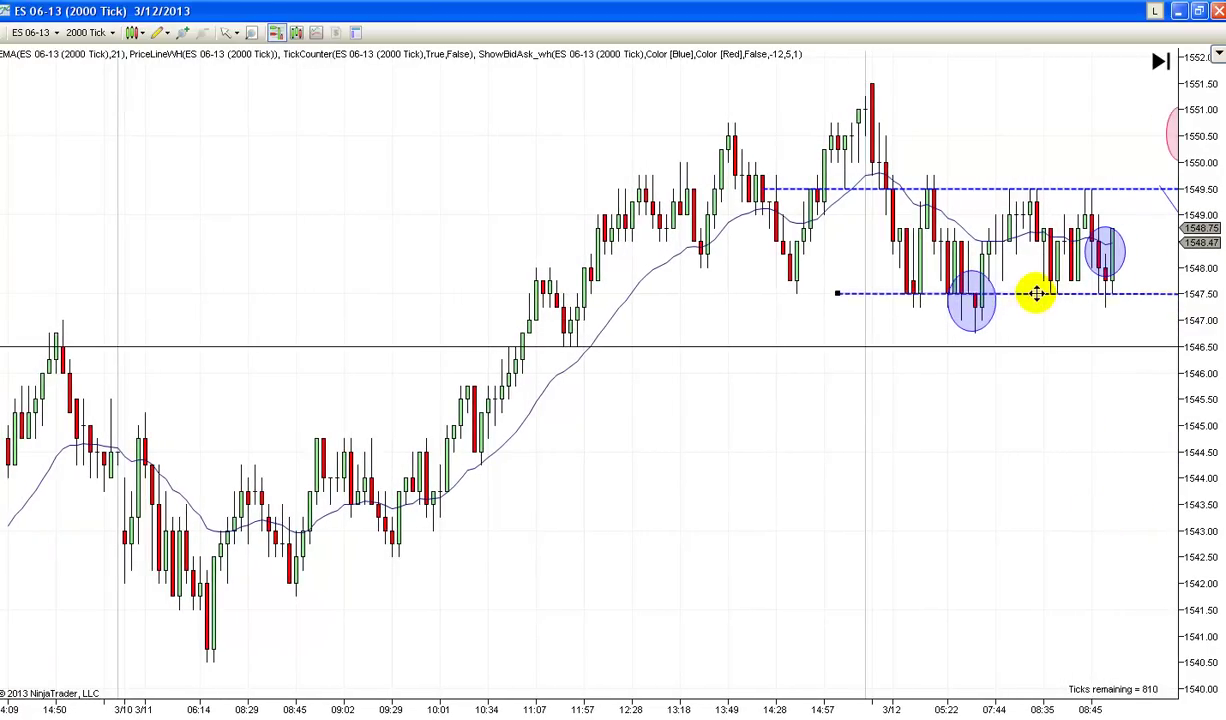
scroll(945, 507, down, 3)
scroll(971, 501, up, 3)
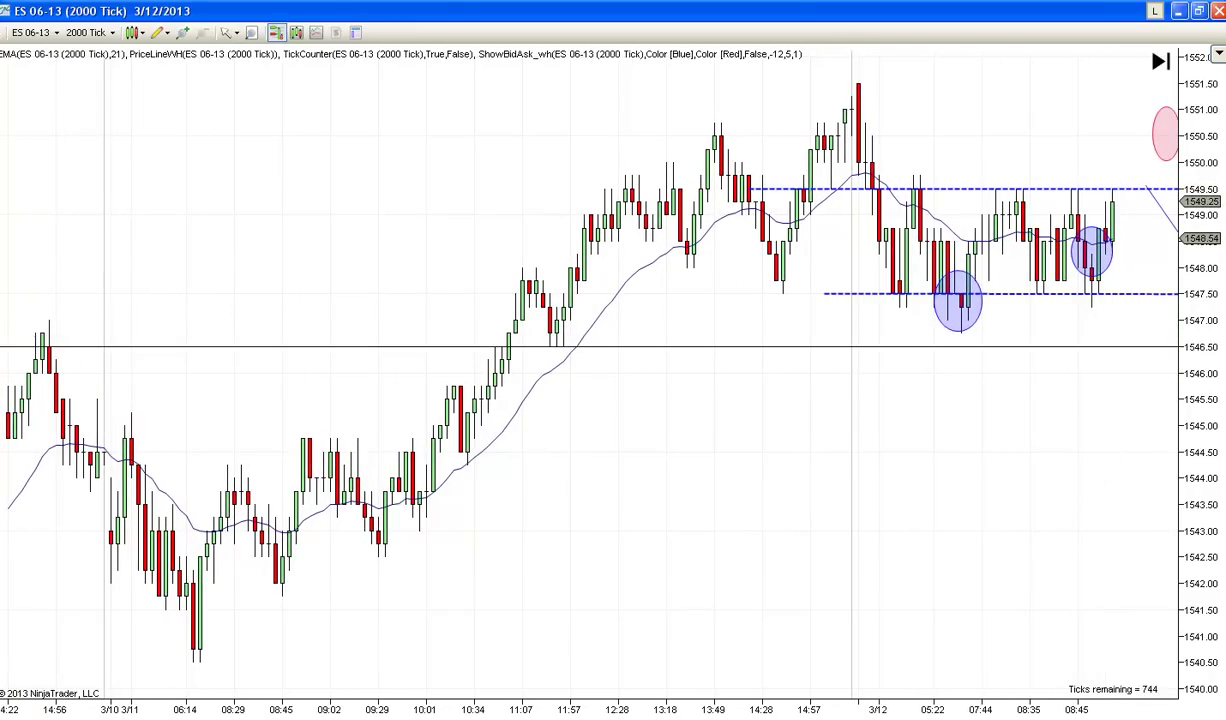
scroll(1078, 446, down, 2)
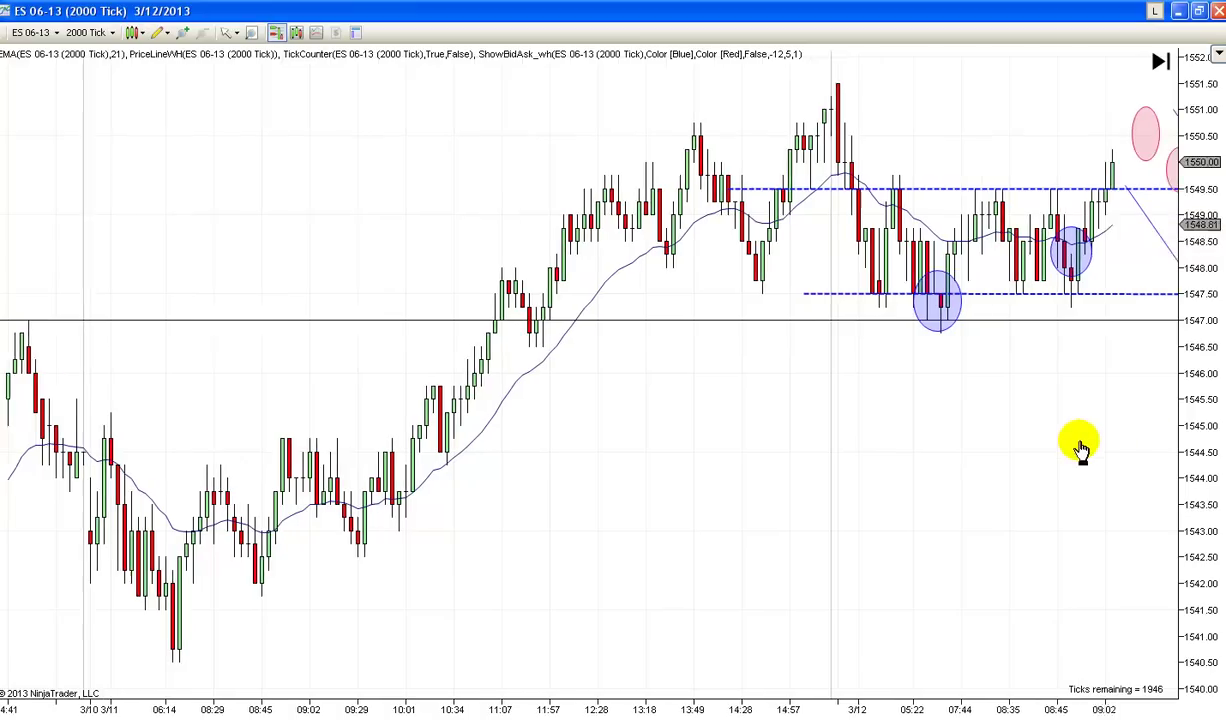
Step: Raise the upper dashed line to about 1550.75 across the session highs, extend its end to about 10:03 and deselect it
drag(1060, 447, 1002, 452)
drag(868, 190, 832, 124)
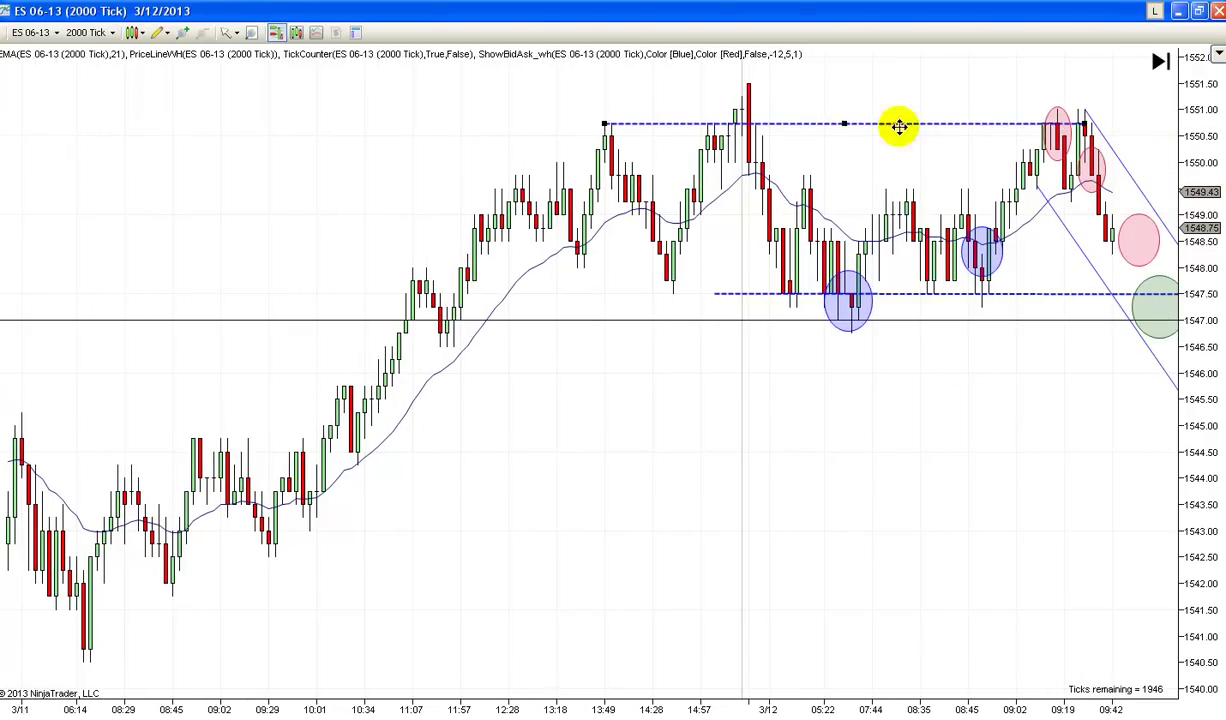
drag(1083, 123, 1164, 124)
click(985, 391)
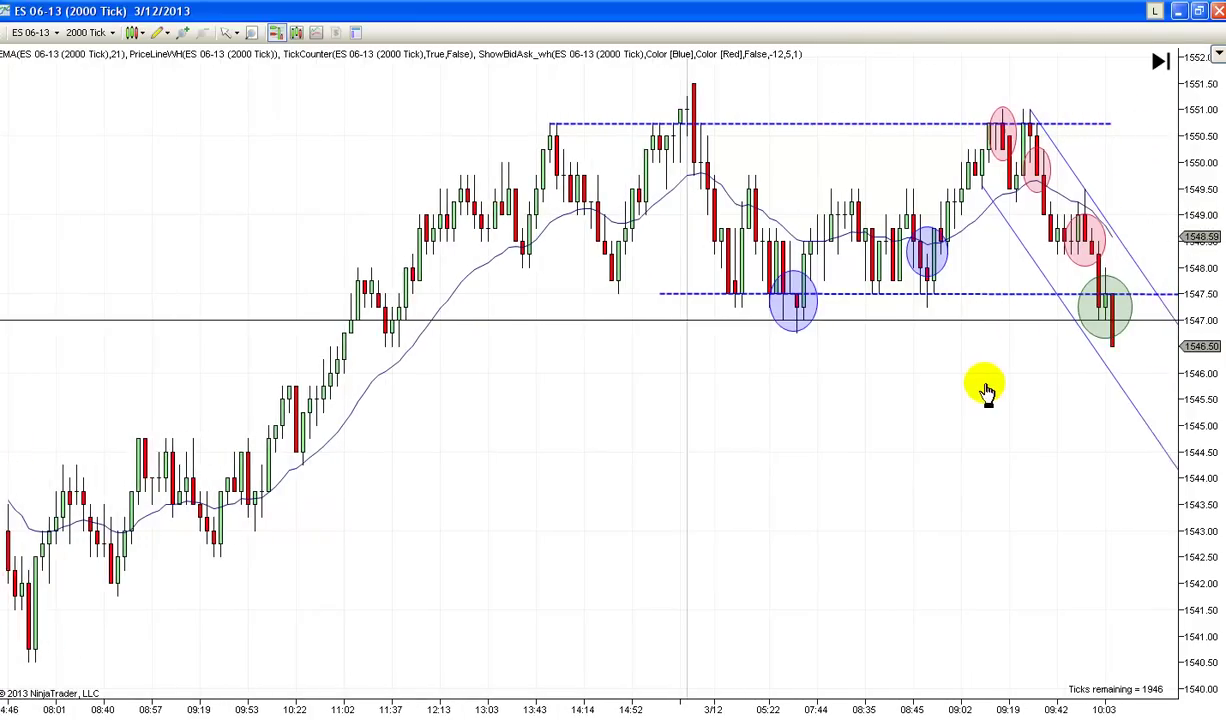
click(1031, 167)
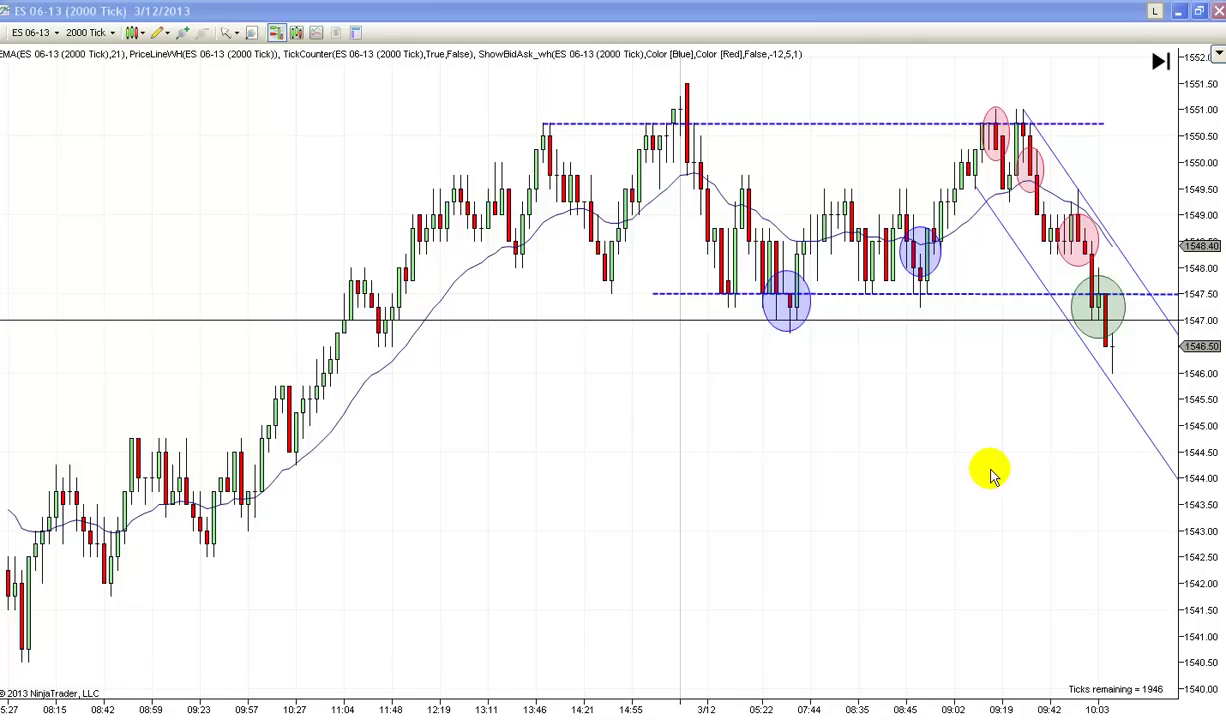
Step: Try the upper dashed line at 1549.50 along the early morning highs, and return it to about 1550.75
scroll(965, 483, up, 1)
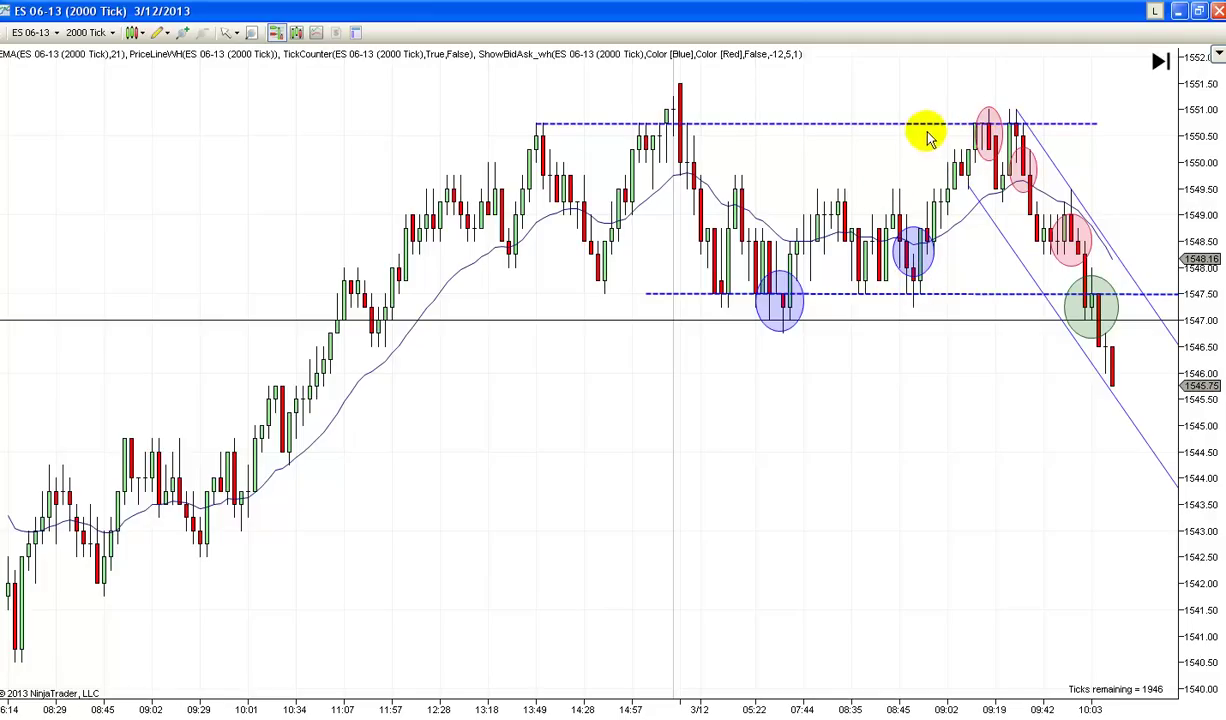
scroll(963, 410, down, 1)
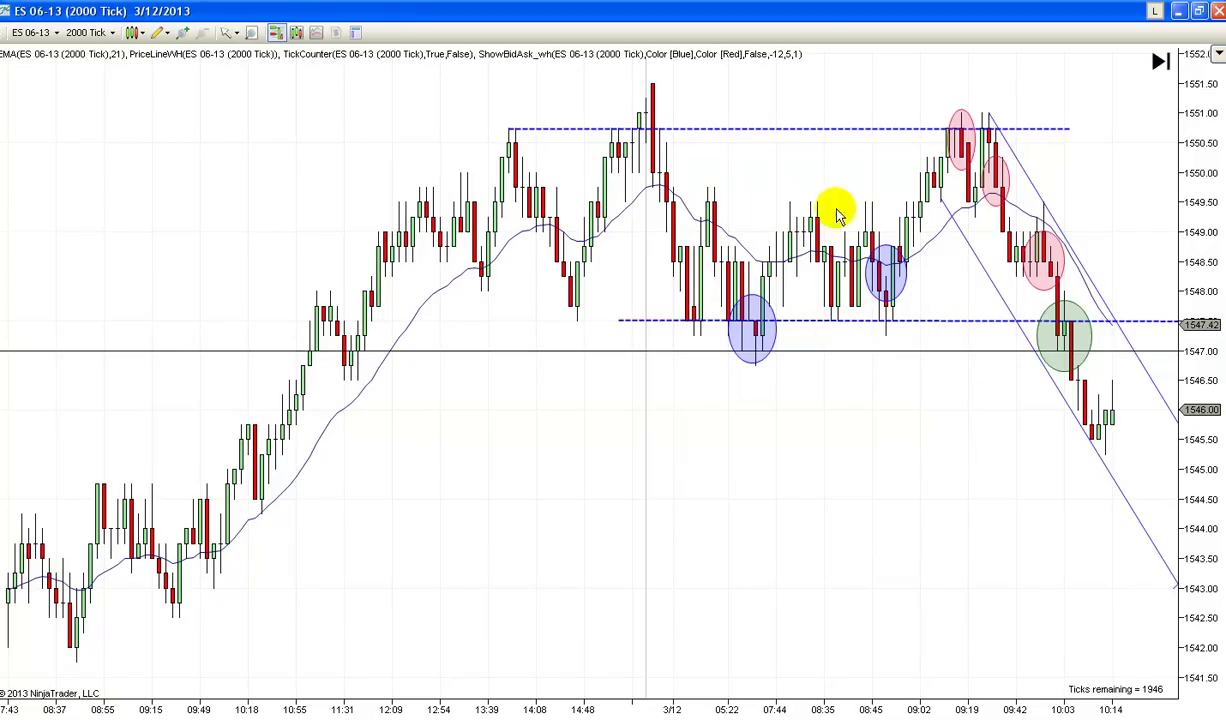
click(892, 129)
drag(892, 129, 888, 200)
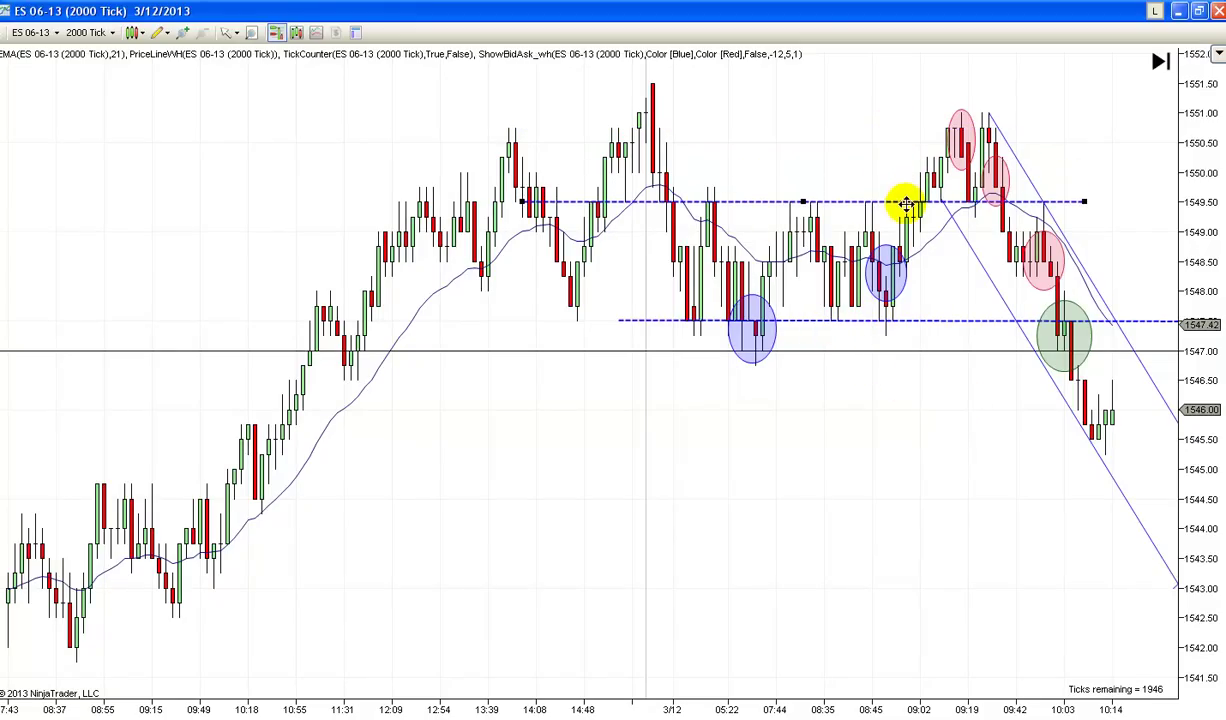
scroll(935, 440, up, 2)
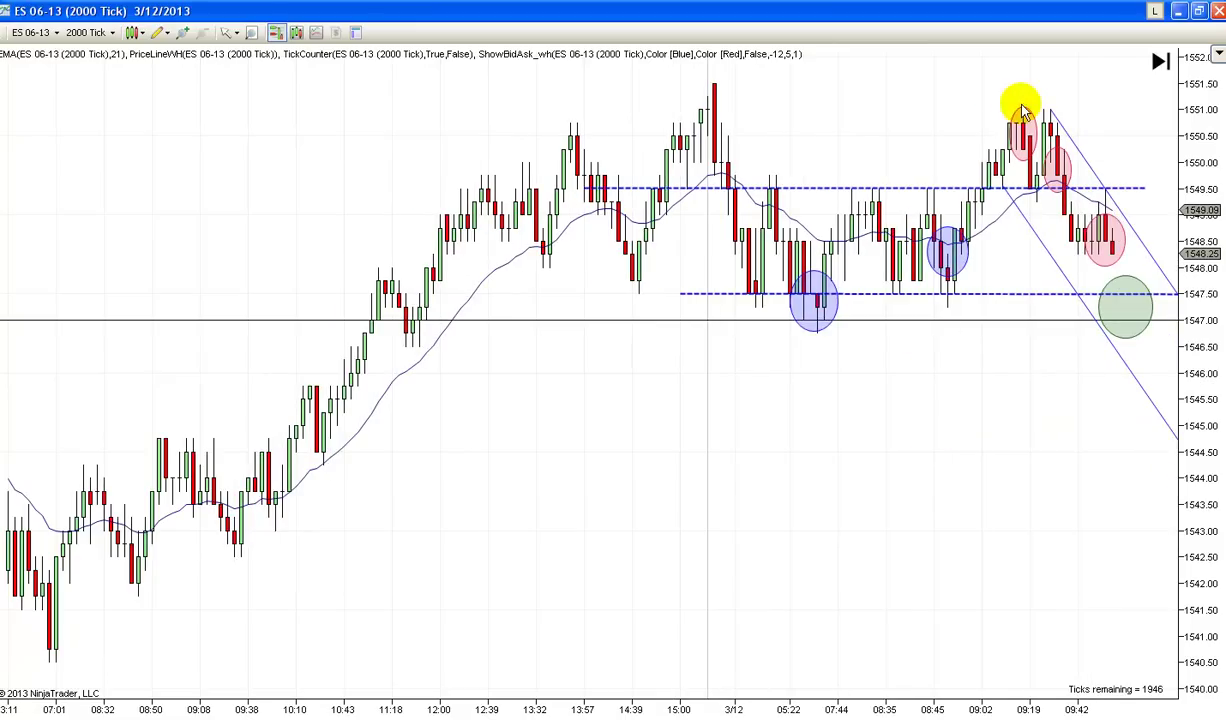
drag(948, 187, 936, 122)
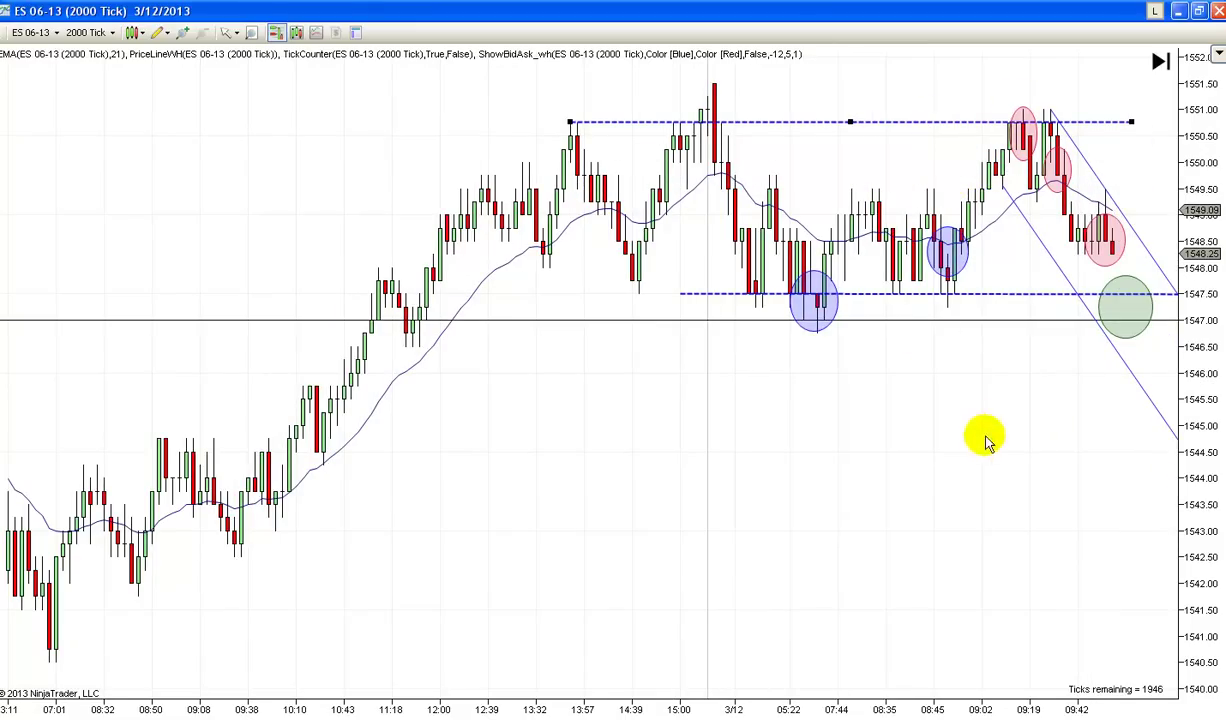
Step: Compare the upper dashed line at 1549.50 and about 1550.75, leaving it at 1549.50 over the morning range
scroll(906, 435, down, 3)
scroll(955, 410, down, 3)
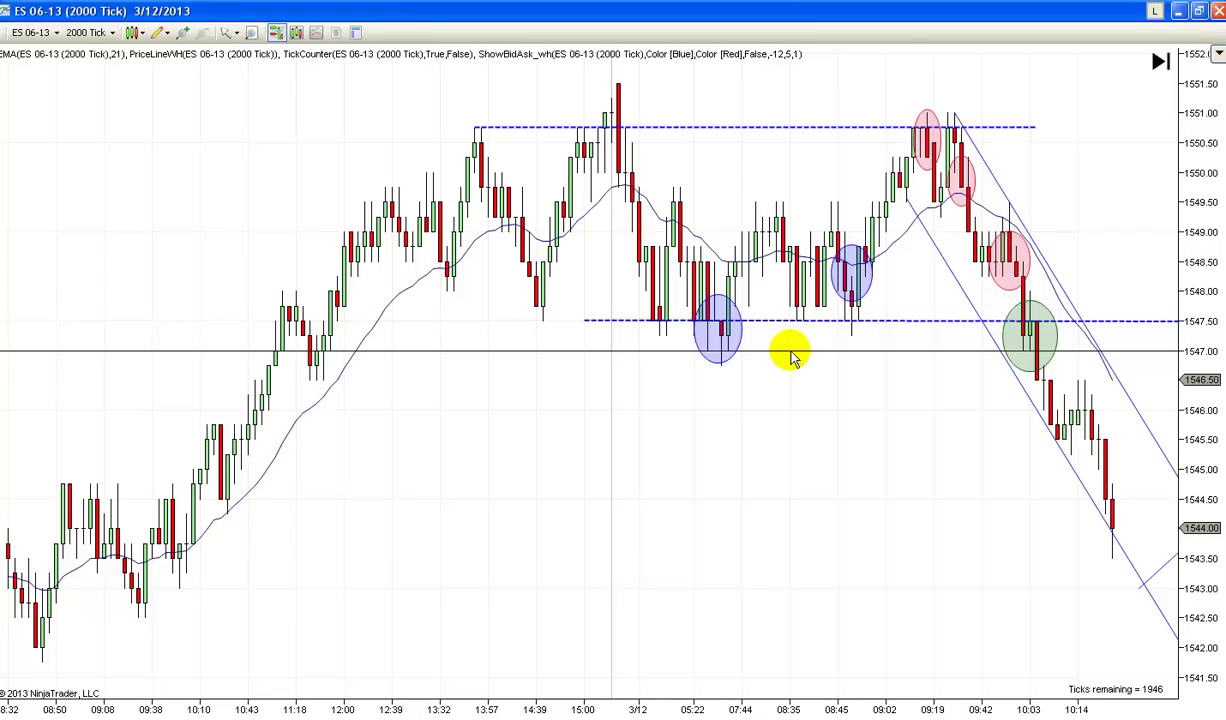
drag(860, 446, 796, 458)
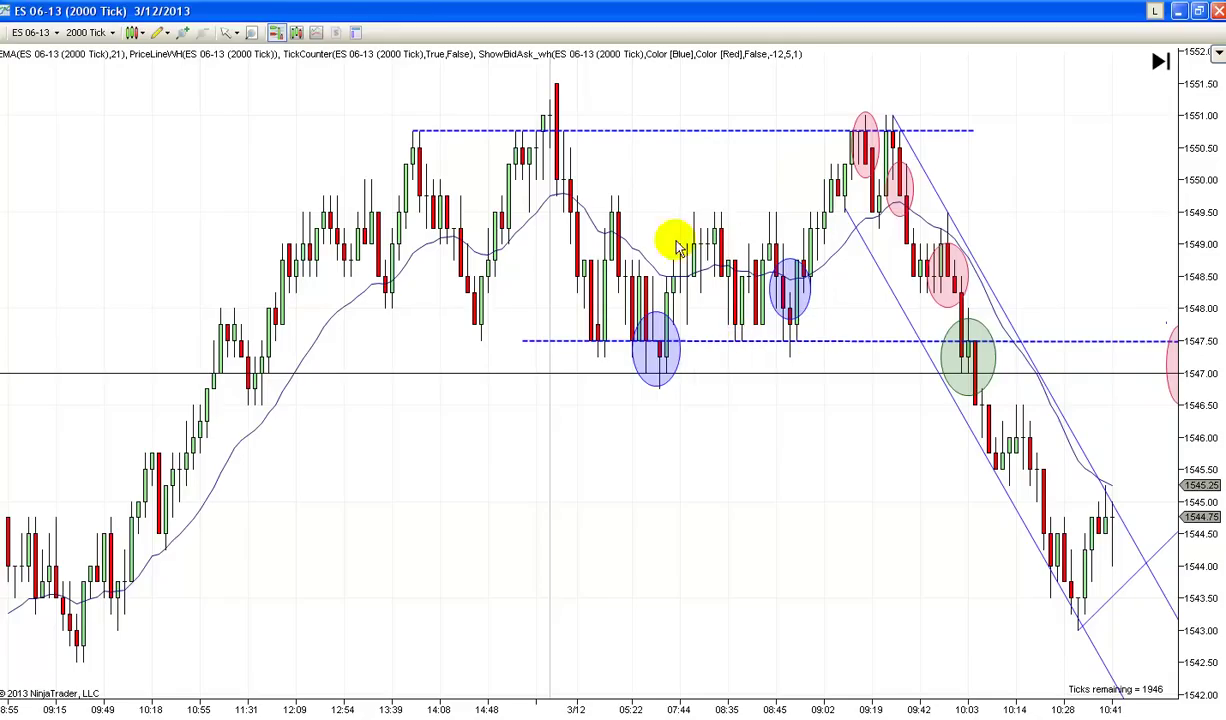
drag(765, 138, 786, 218)
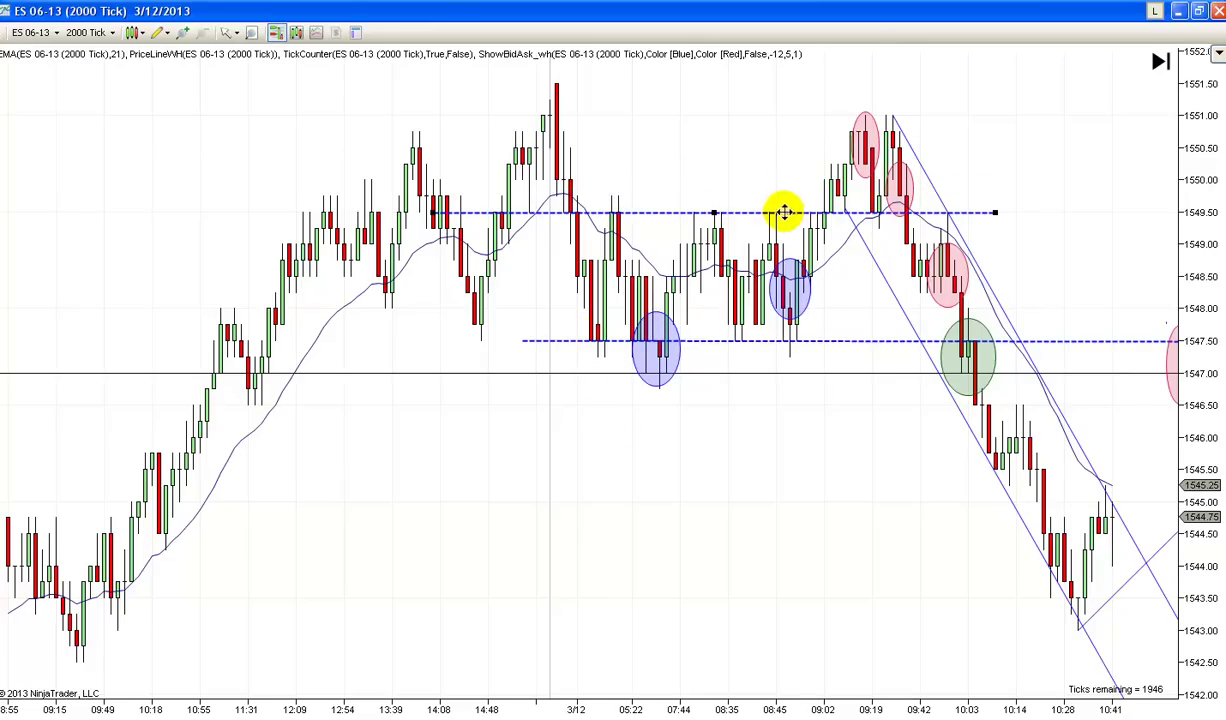
drag(785, 210, 780, 130)
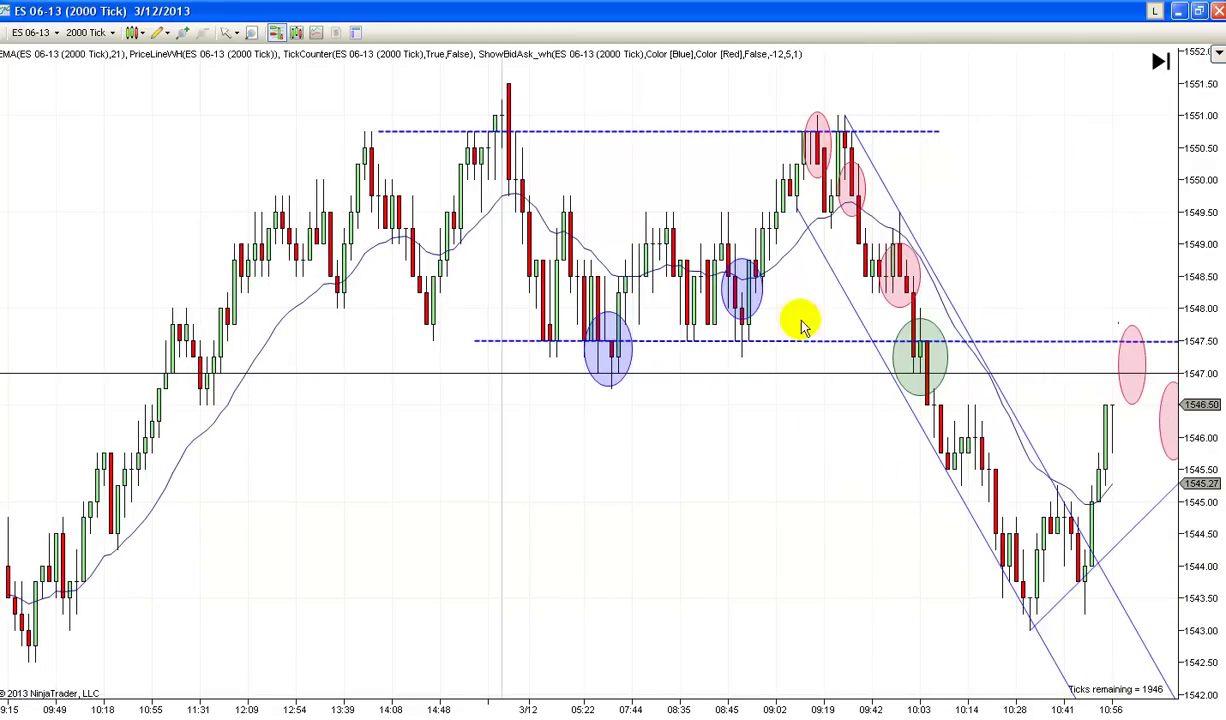
drag(740, 131, 786, 207)
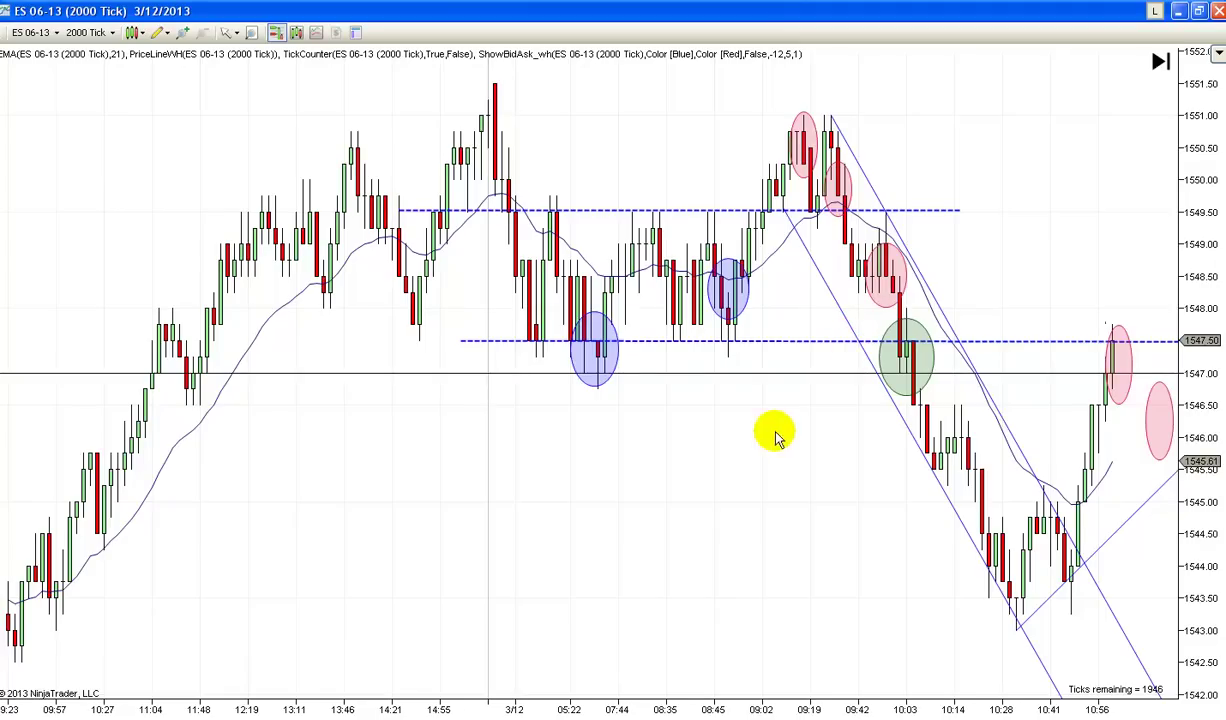
Step: Try the lower dashed line at about 1547.25 under the morning range, and return it to 1547.50
scroll(705, 460, down, 3)
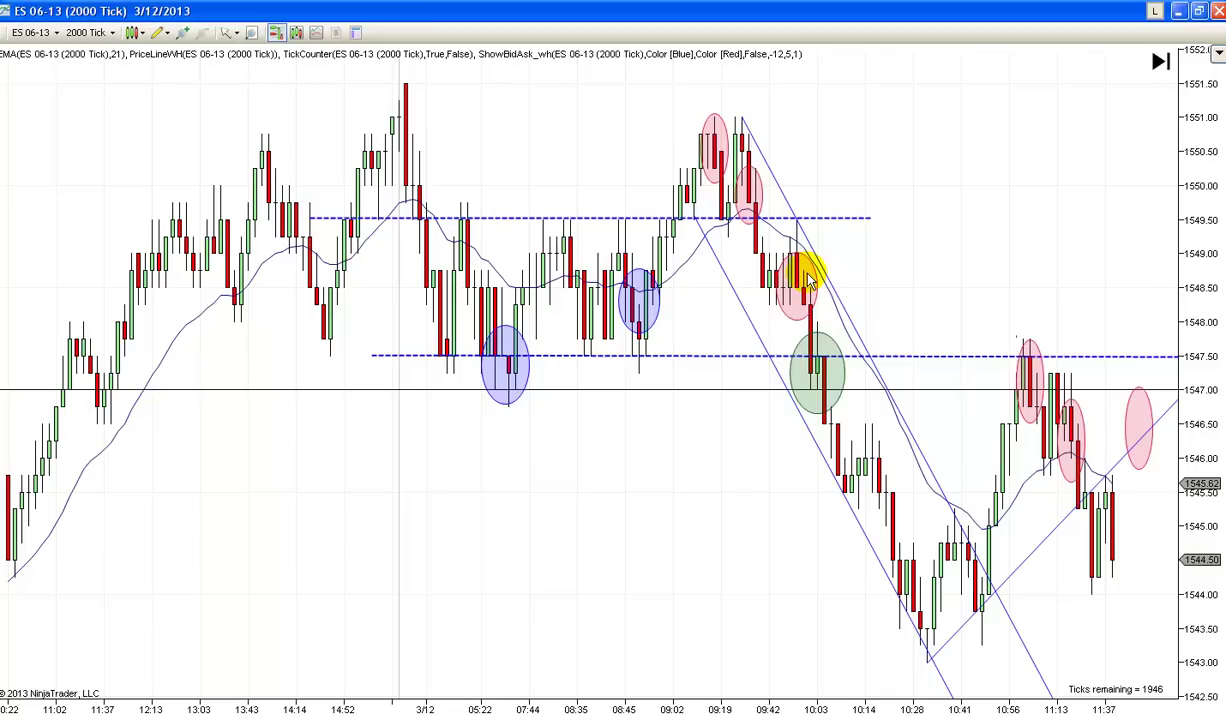
drag(917, 241, 962, 240)
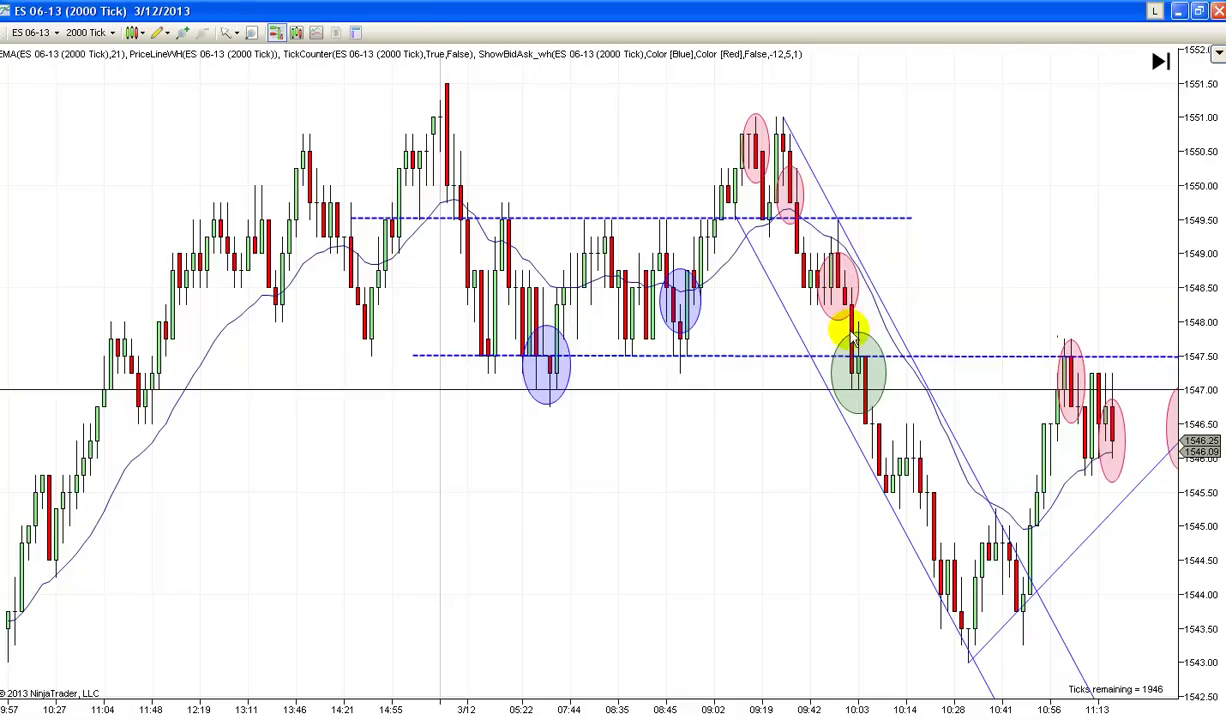
scroll(1122, 224, down, 3)
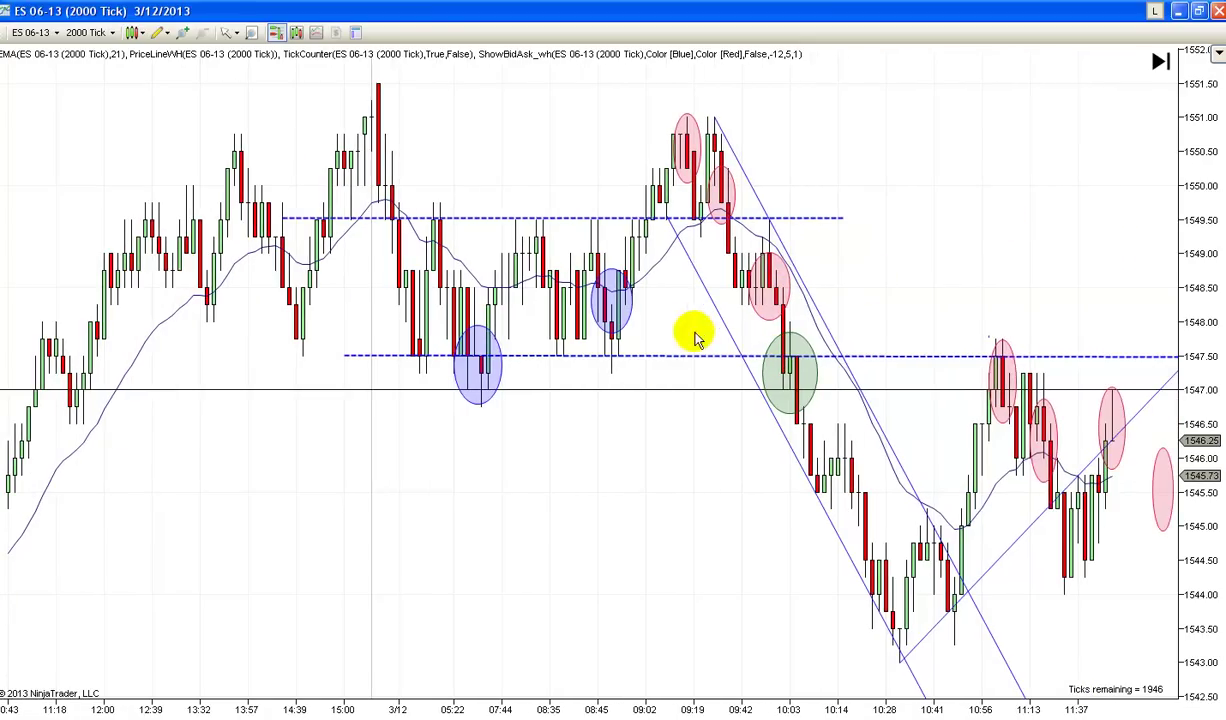
drag(667, 362, 640, 374)
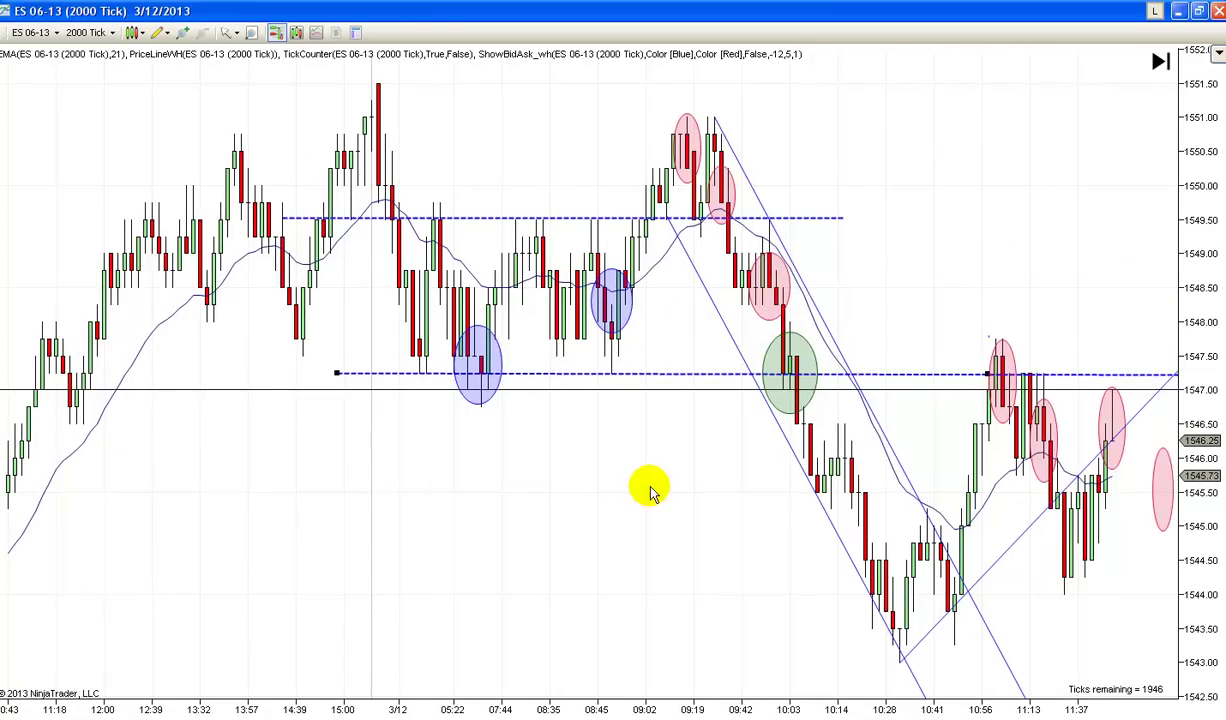
scroll(632, 490, down, 1)
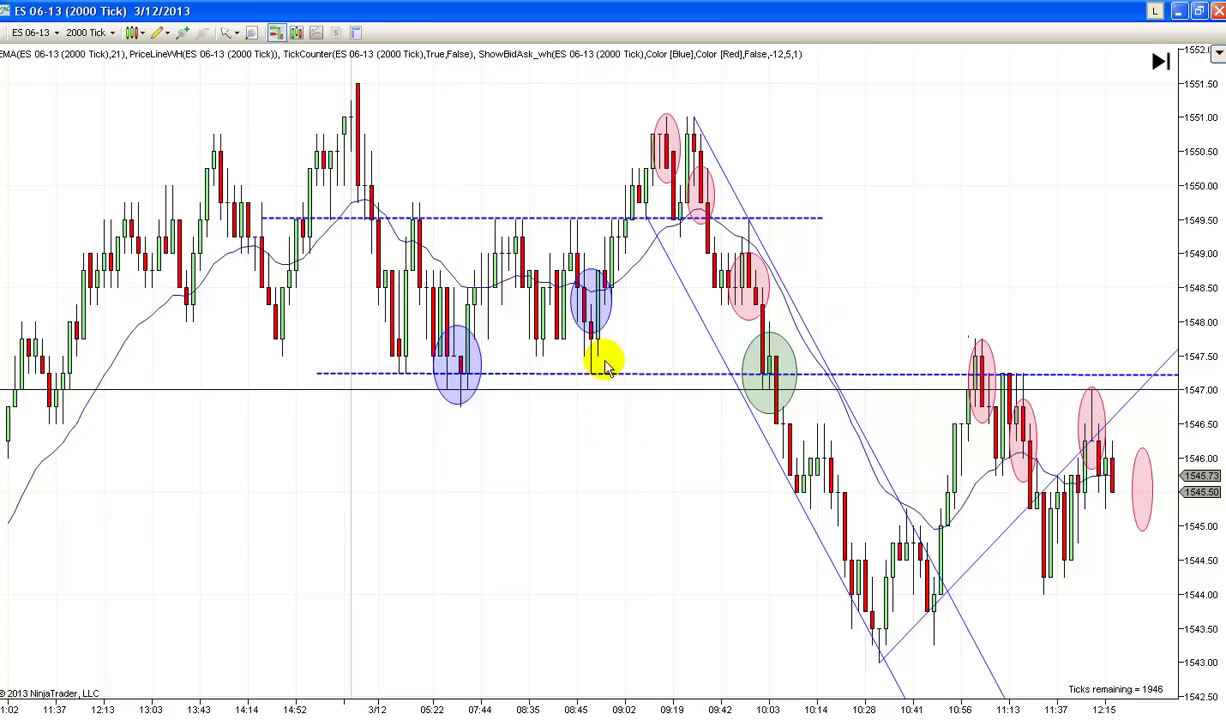
scroll(616, 496, down, 1)
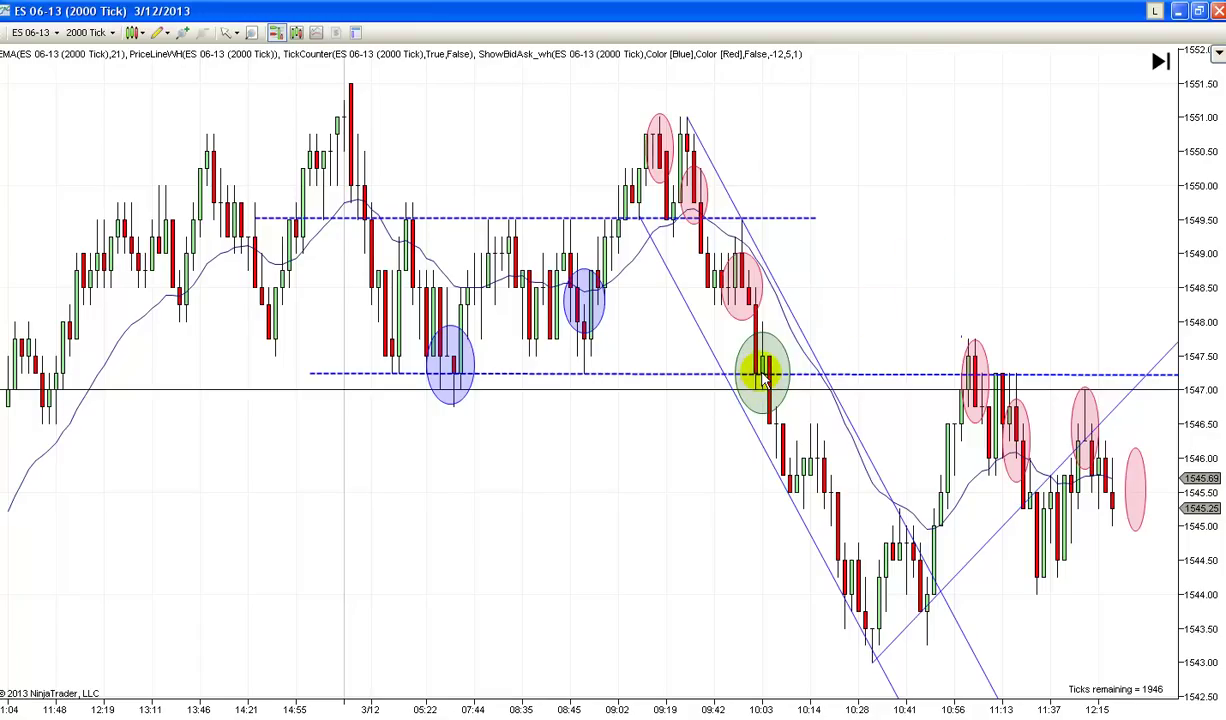
scroll(1029, 276, down, 8)
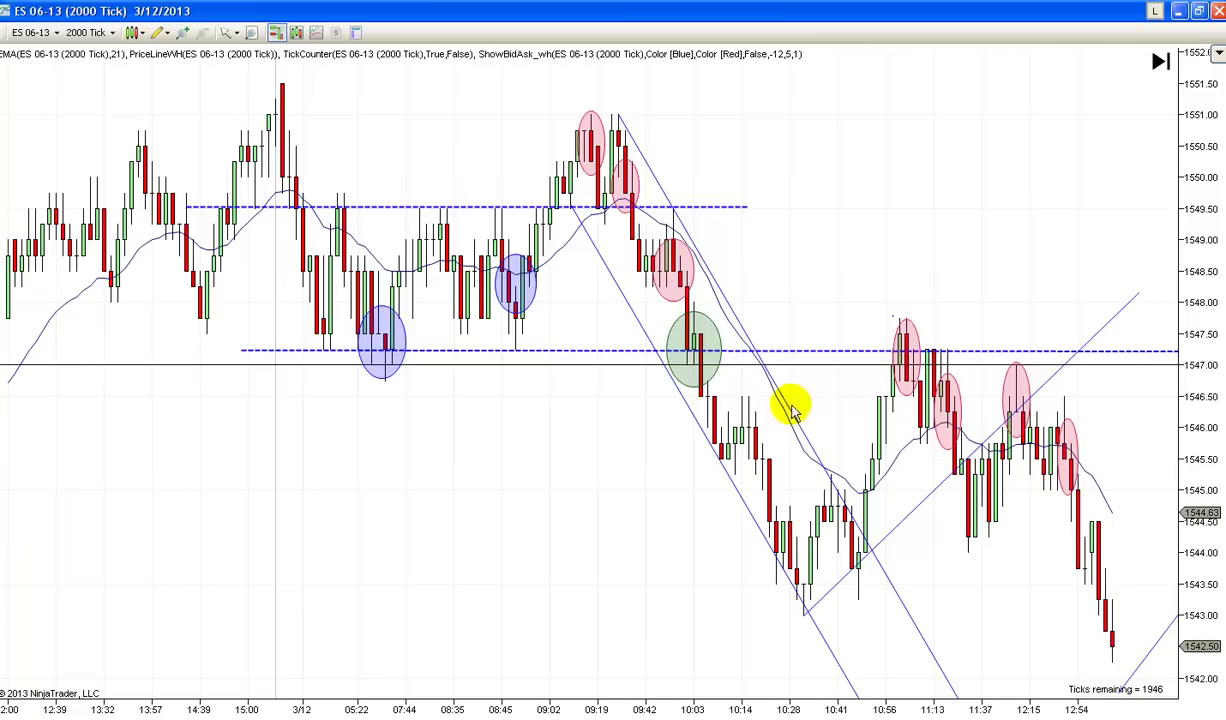
drag(790, 347, 799, 323)
Step: Examine how price behaves around the 1547.50 dashed line, from the 10:56 retest and red ellipse setups to the afternoon rally
scroll(925, 262, up, 8)
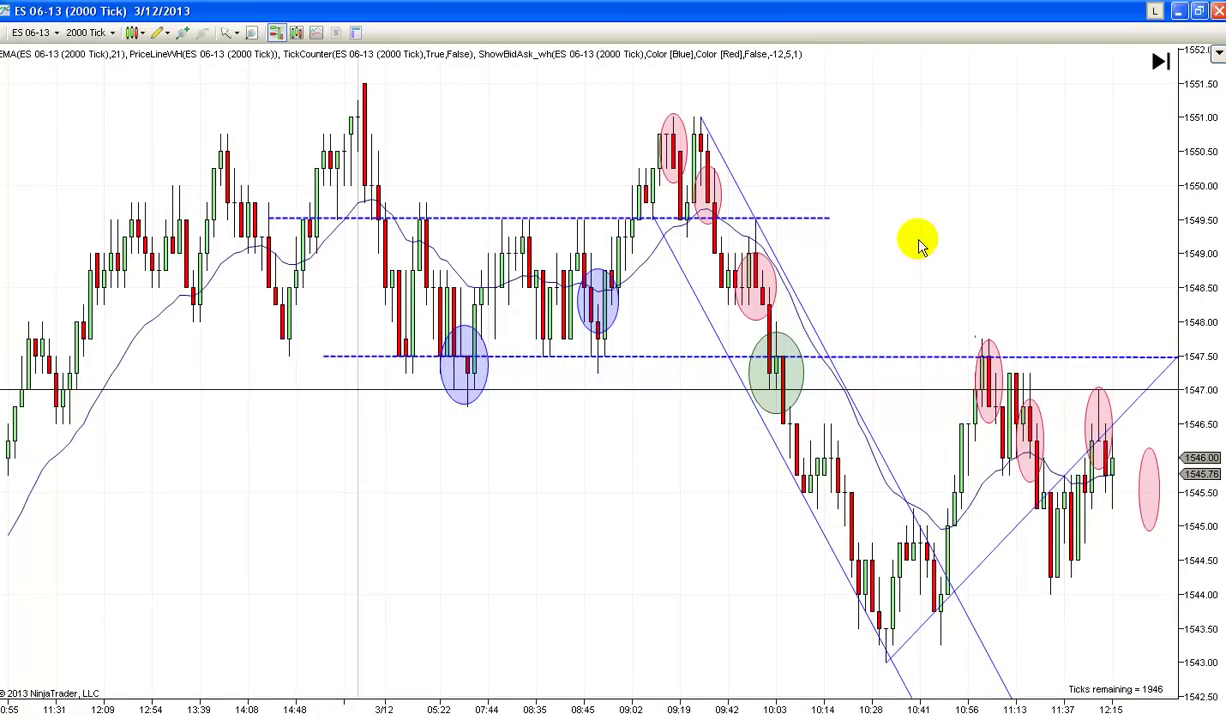
scroll(900, 268, down, 10)
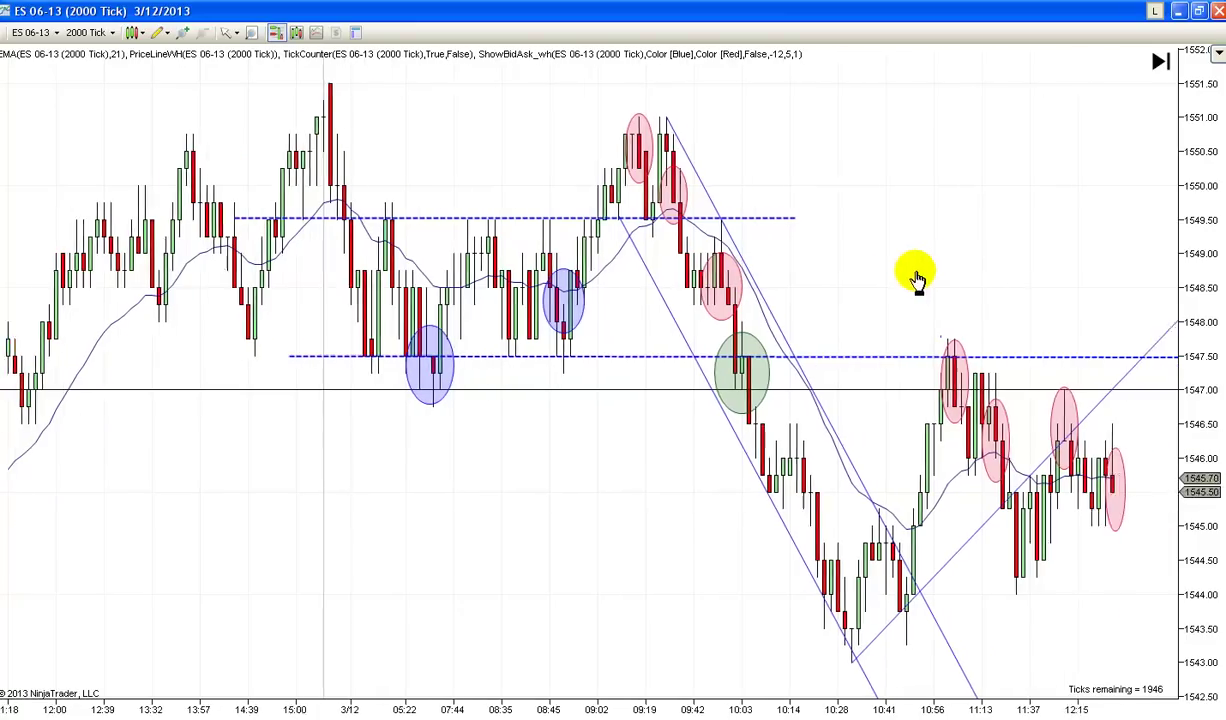
scroll(864, 270, down, 12)
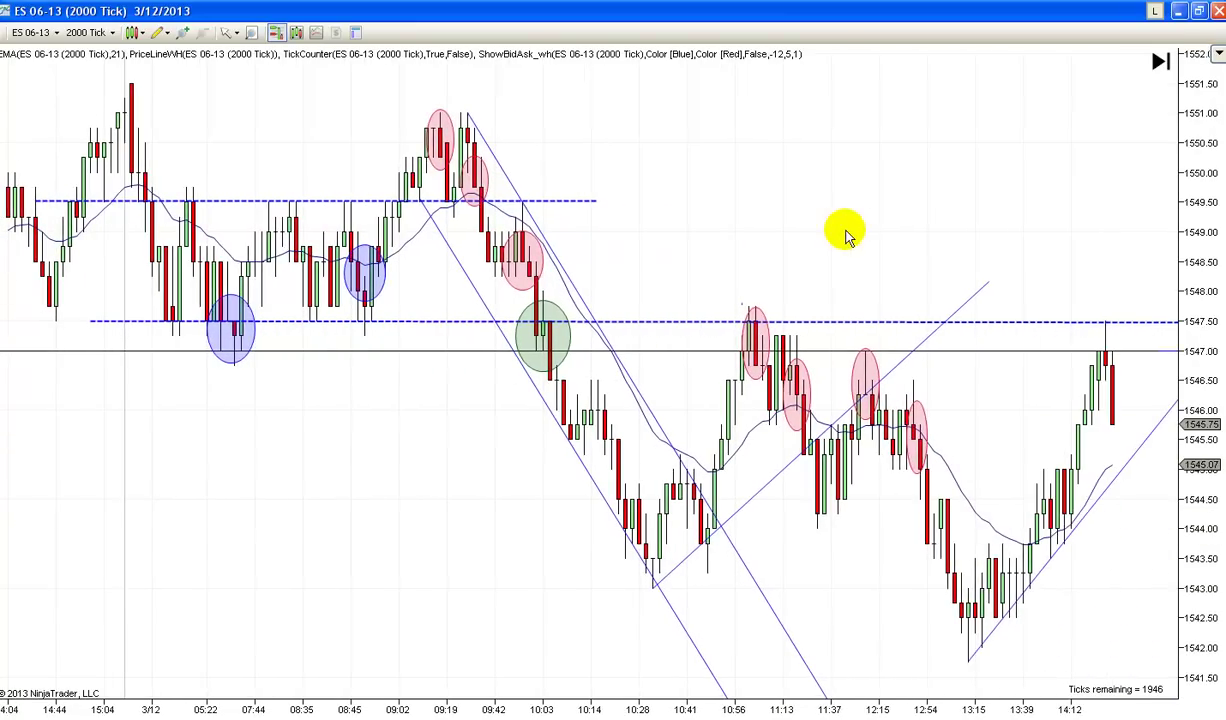
scroll(870, 222, down, 8)
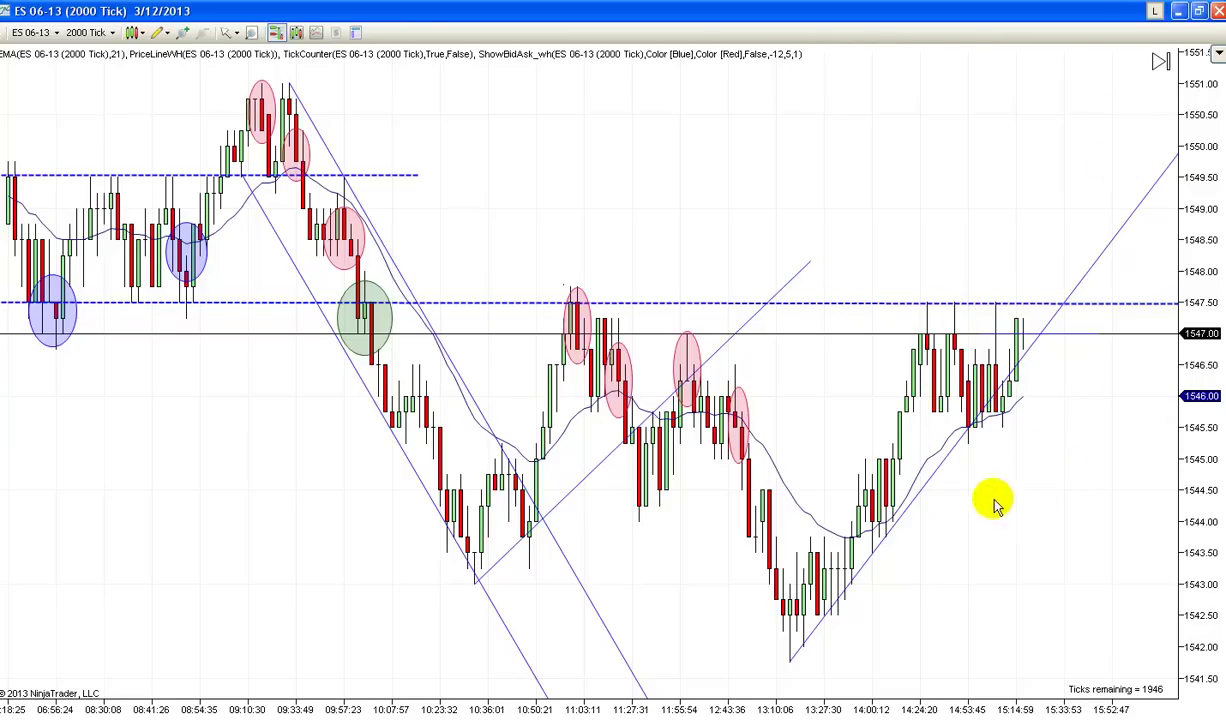
drag(1038, 462, 1065, 465)
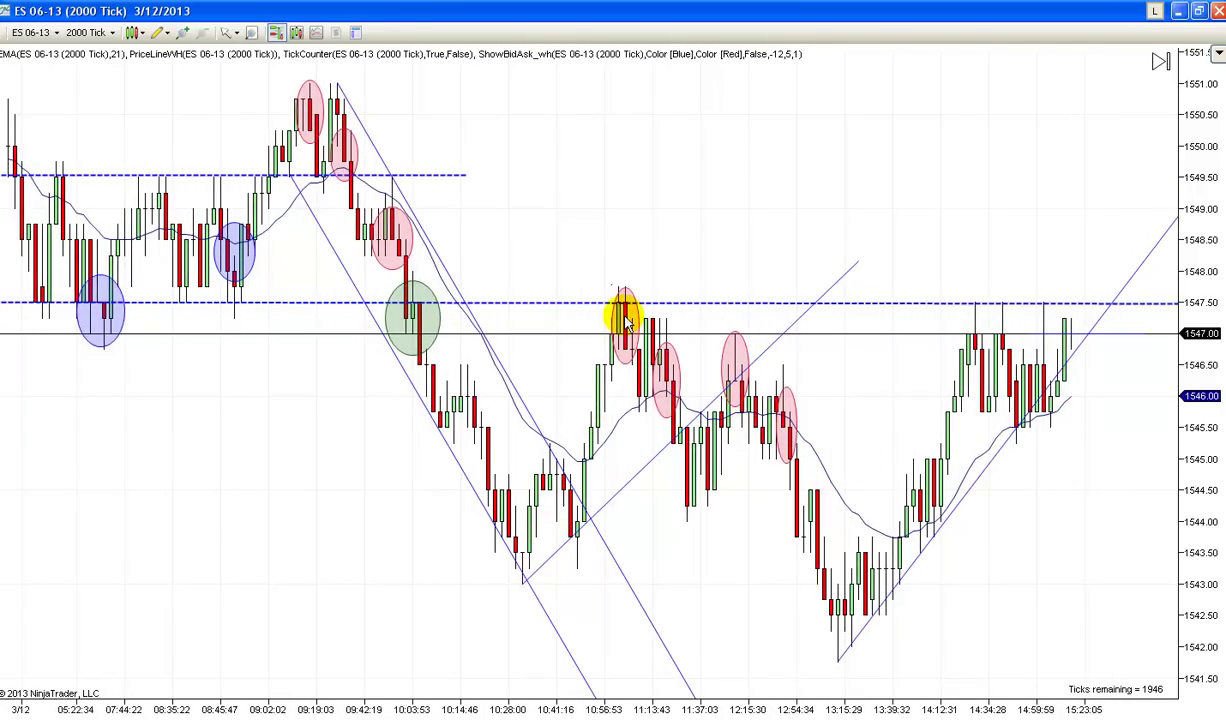
scroll(645, 510, left, 5)
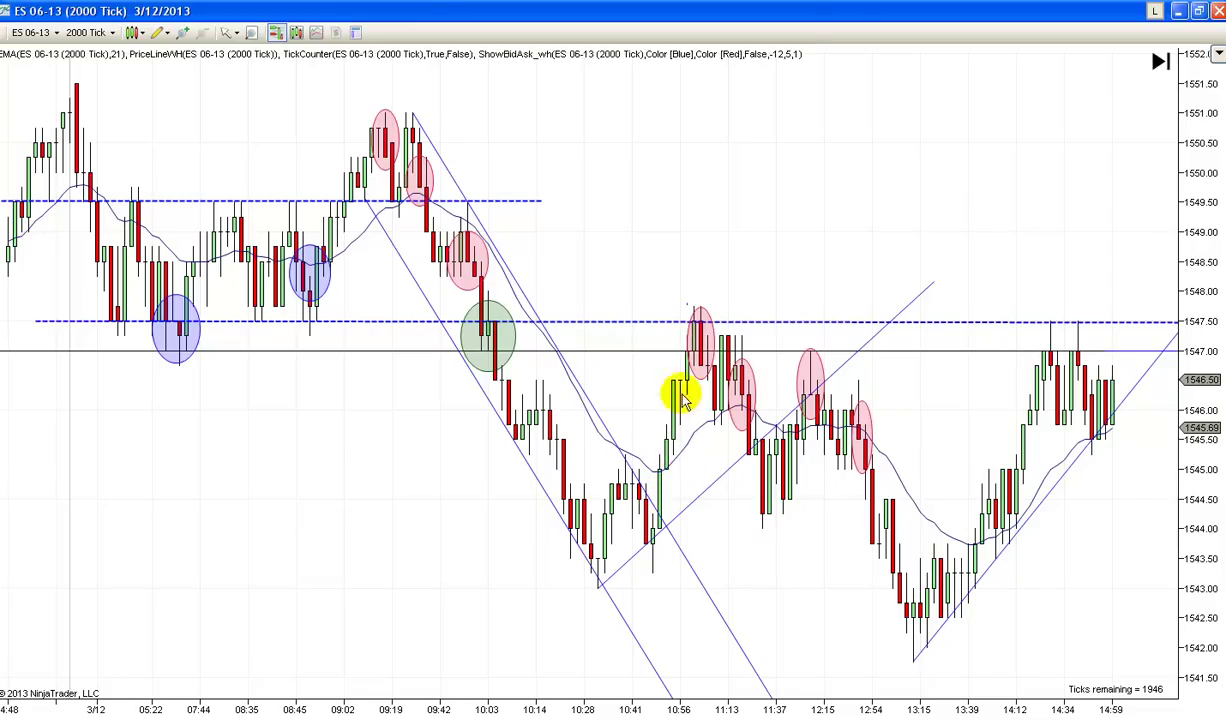
drag(727, 565, 745, 562)
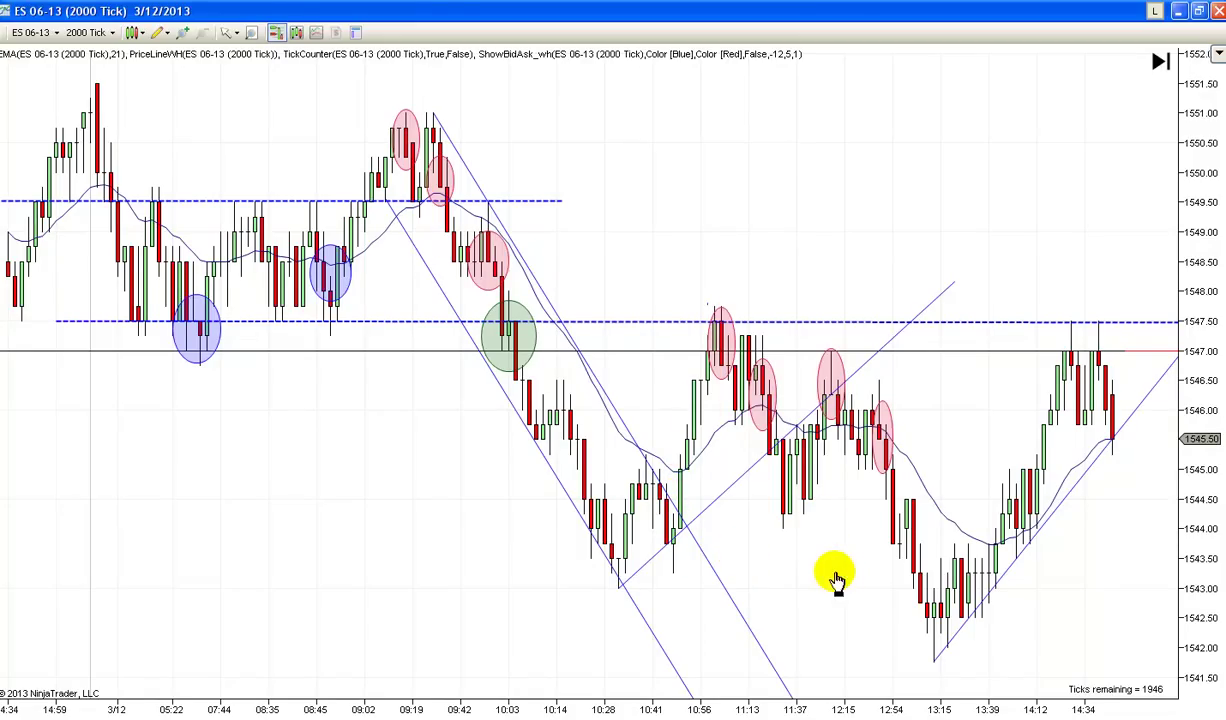
drag(836, 580, 762, 578)
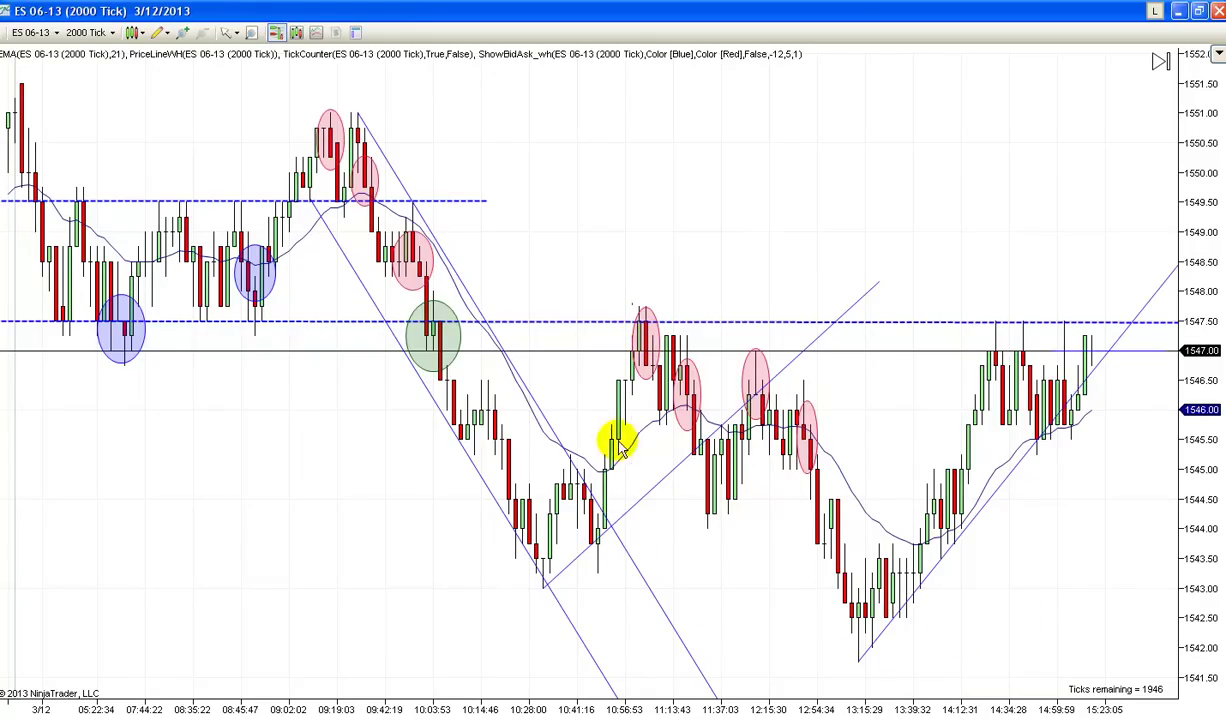
drag(706, 542, 788, 547)
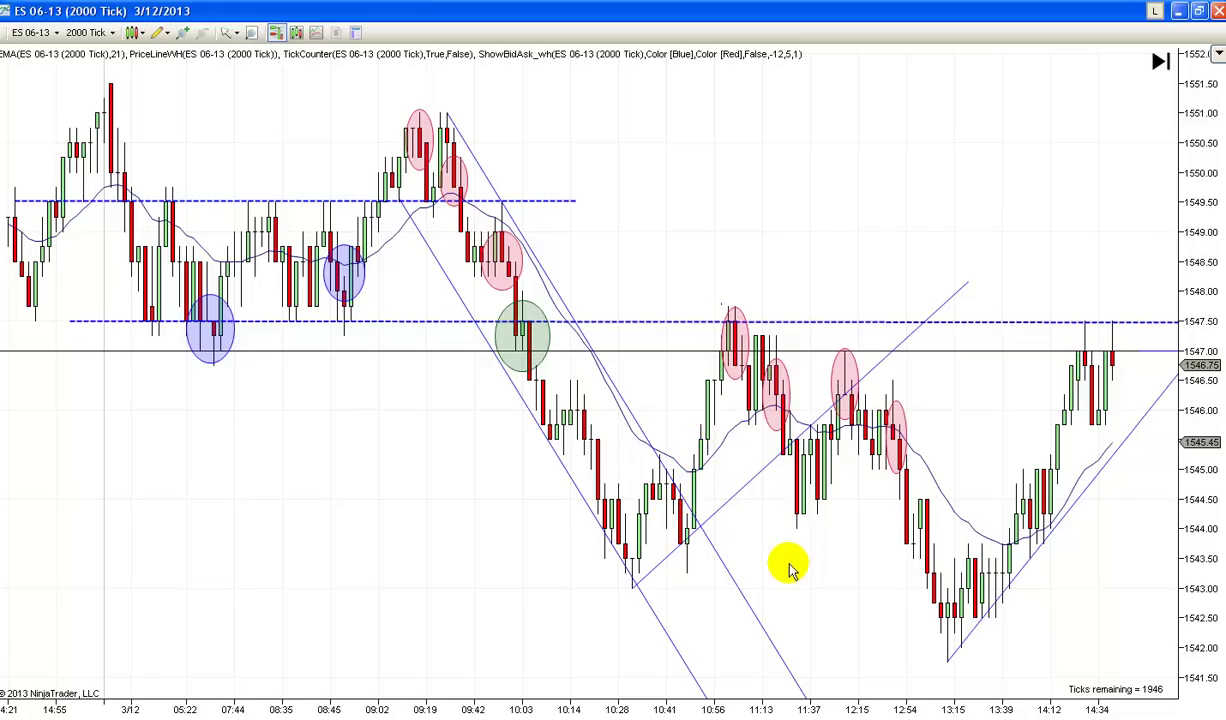
scroll(830, 610, down, 3)
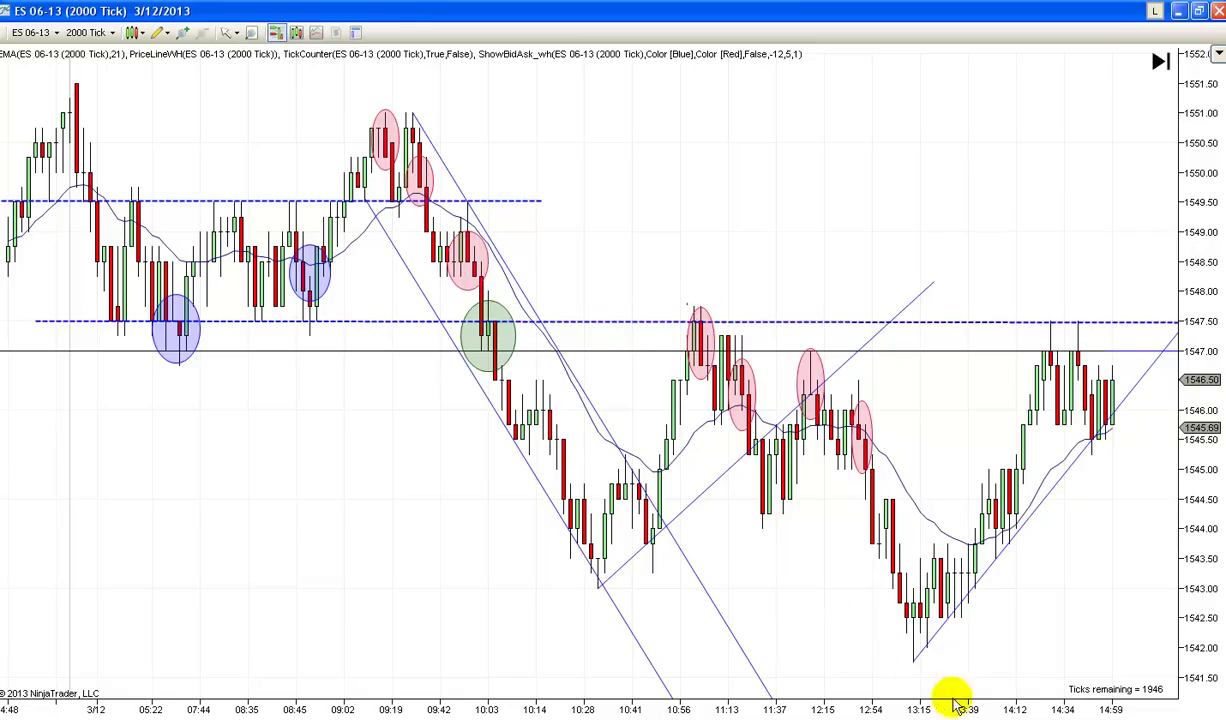
scroll(1027, 654, down, 3)
scroll(1020, 654, down, 3)
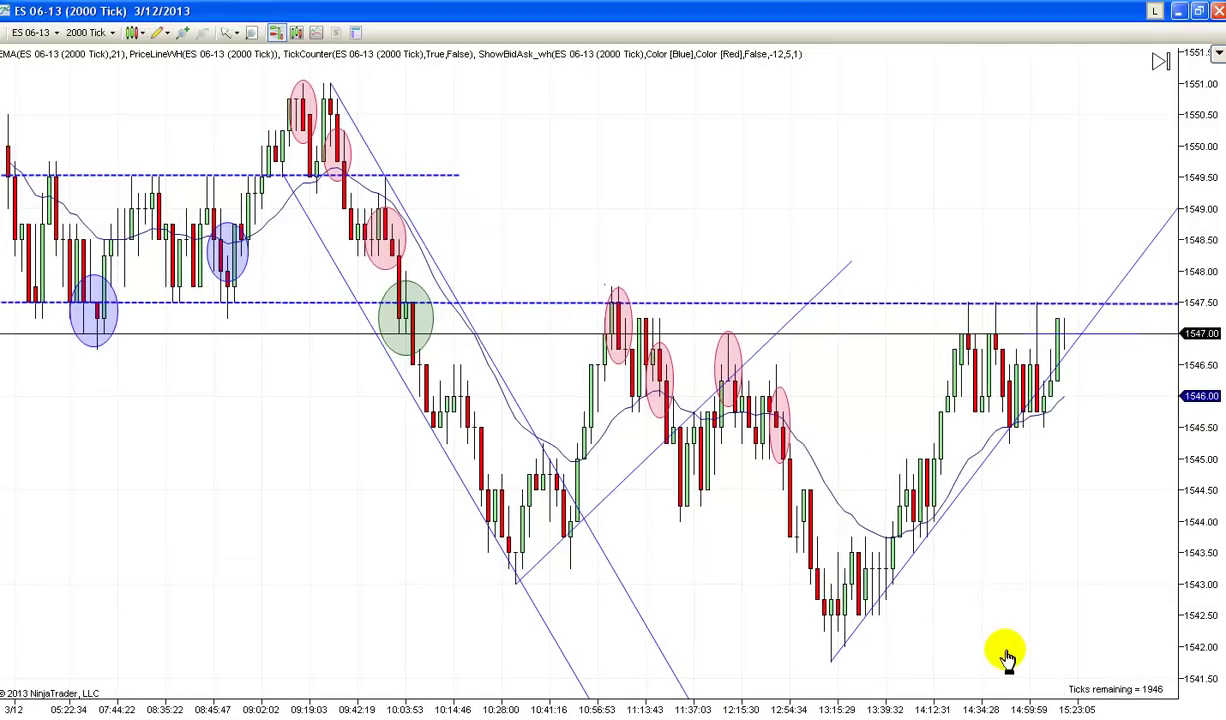
scroll(1015, 585, up, 9)
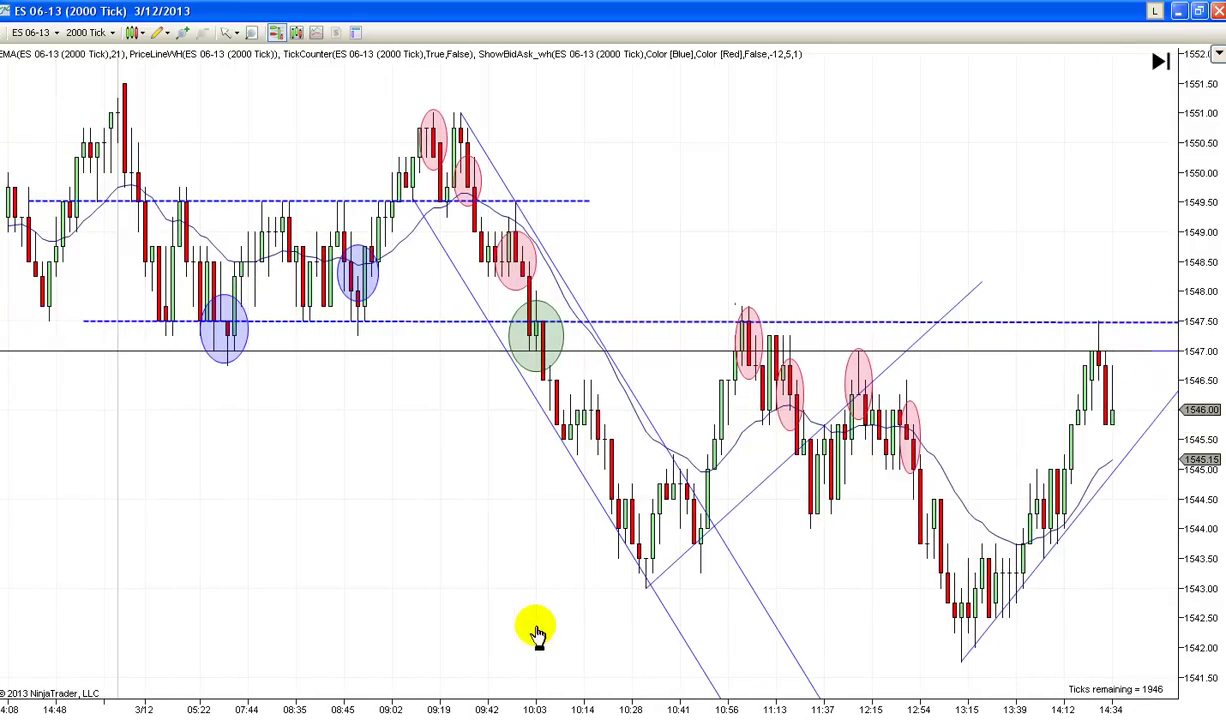
Step: Raise the upper dashed line to about 1550.75, level with the highs inside the first red ellipse
drag(415, 660, 572, 654)
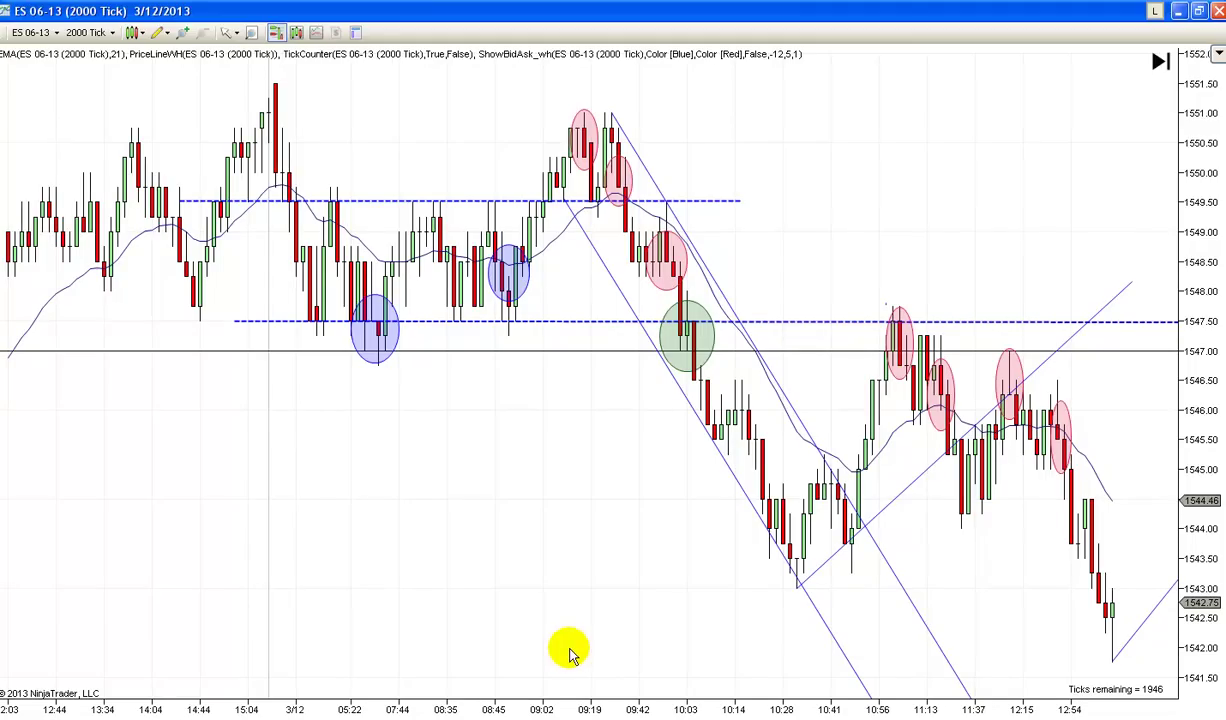
drag(570, 655, 537, 655)
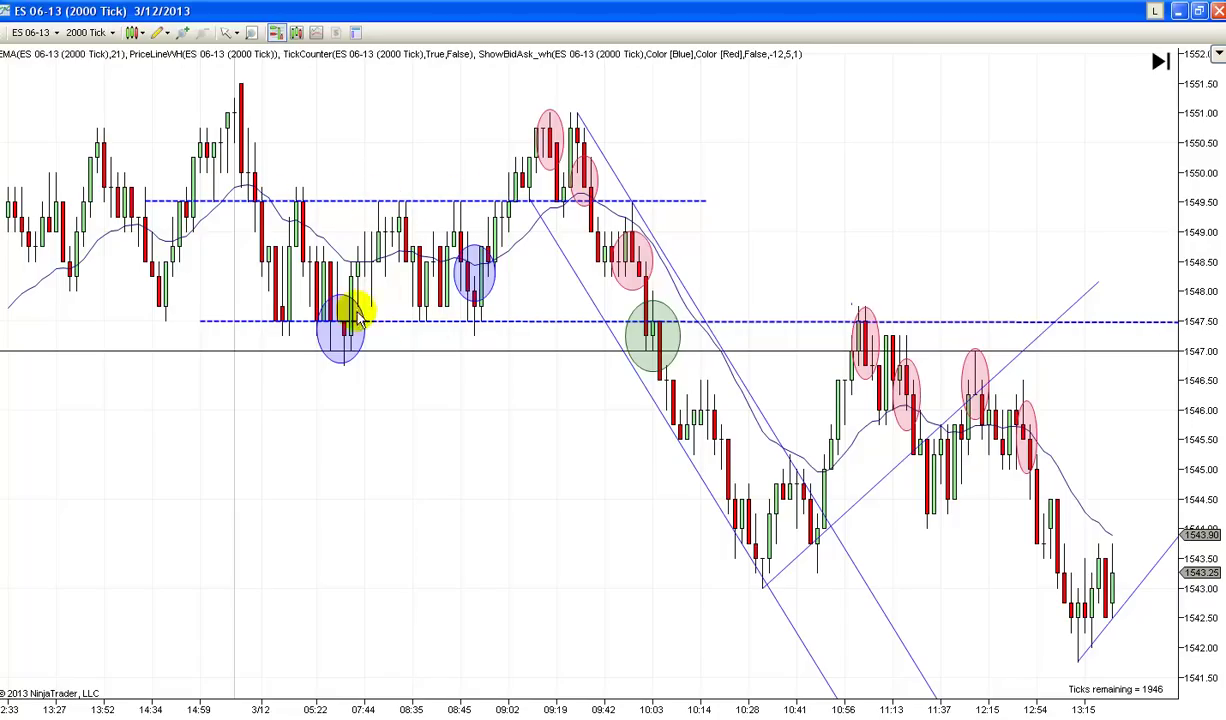
click(403, 199)
drag(403, 199, 443, 128)
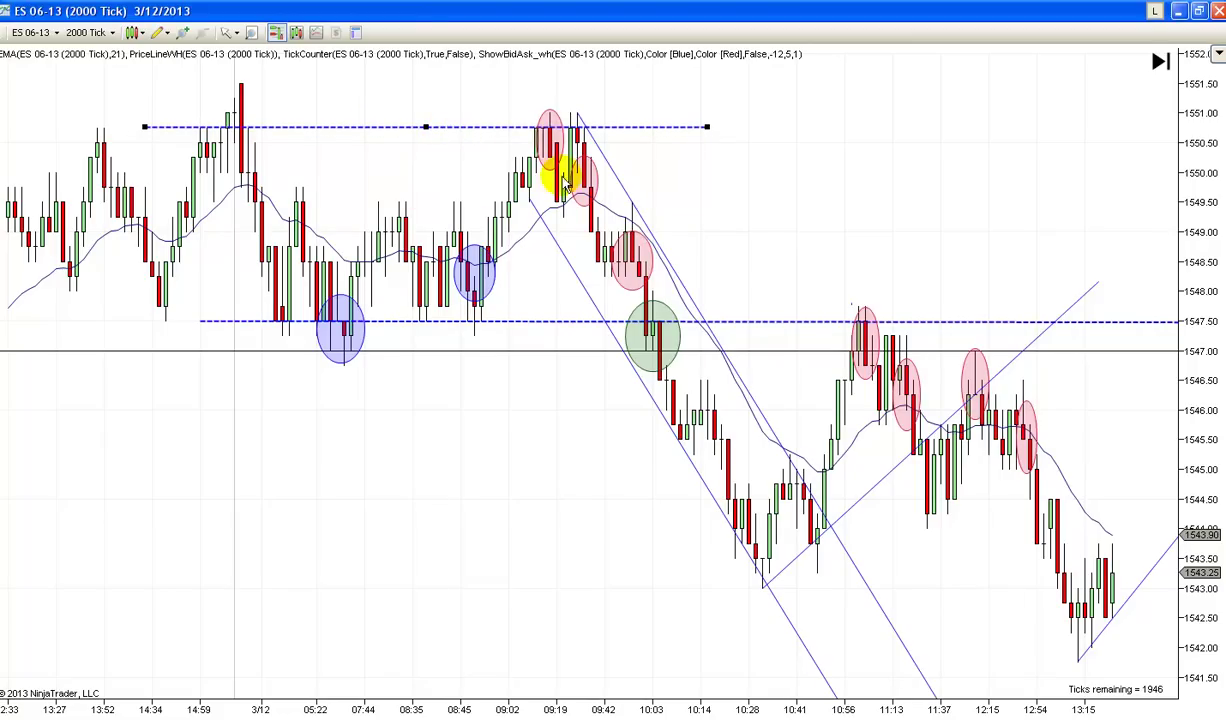
Step: Examine the day's price action from the morning range and its blue ellipses, through the descending channel and red setups, to the afternoon rally
click(762, 155)
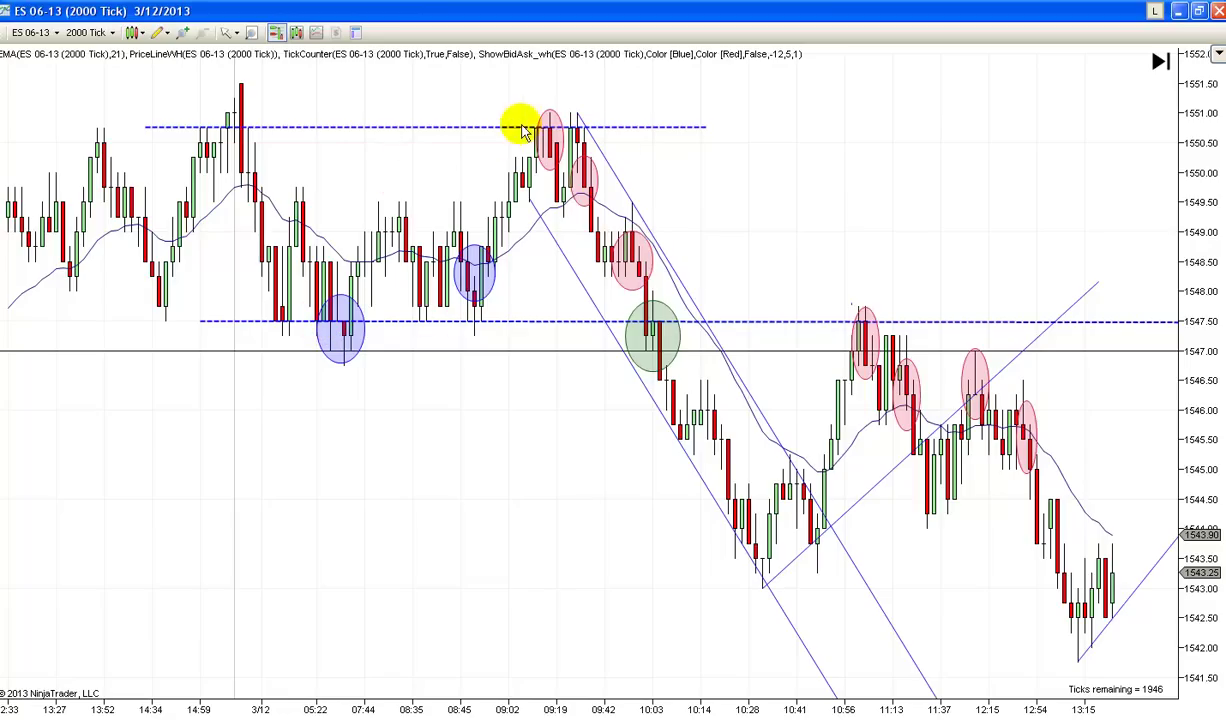
drag(508, 470, 424, 457)
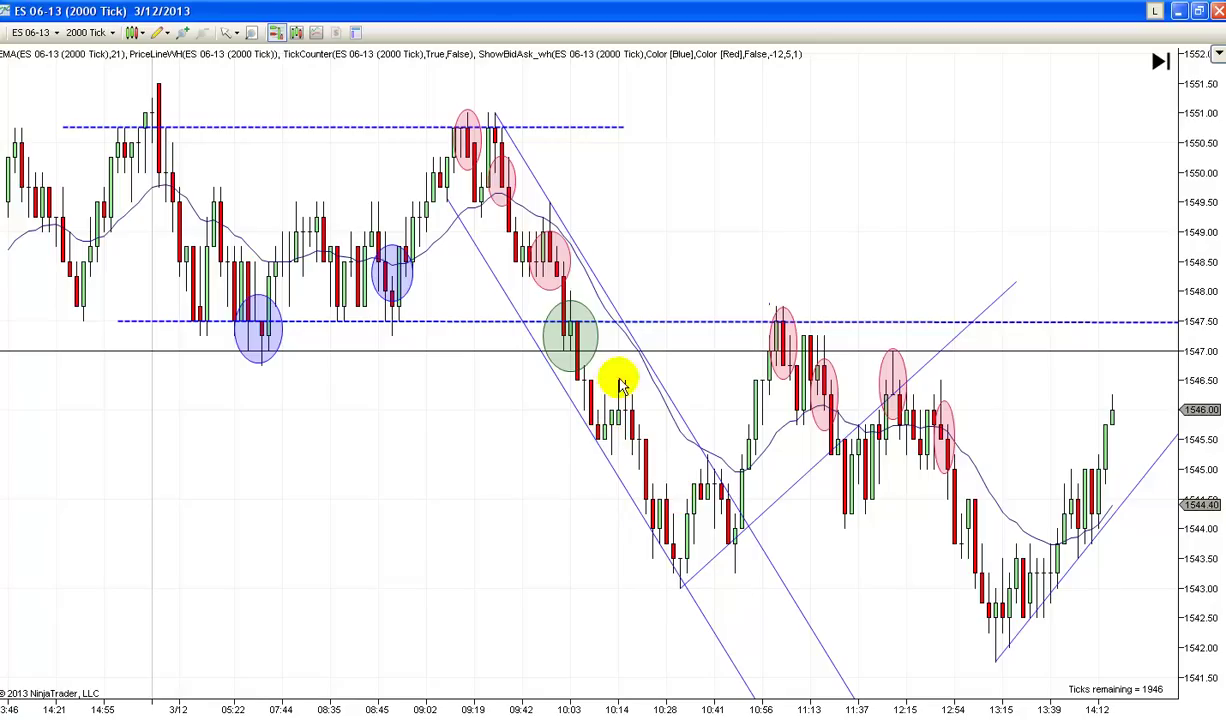
drag(908, 583, 807, 574)
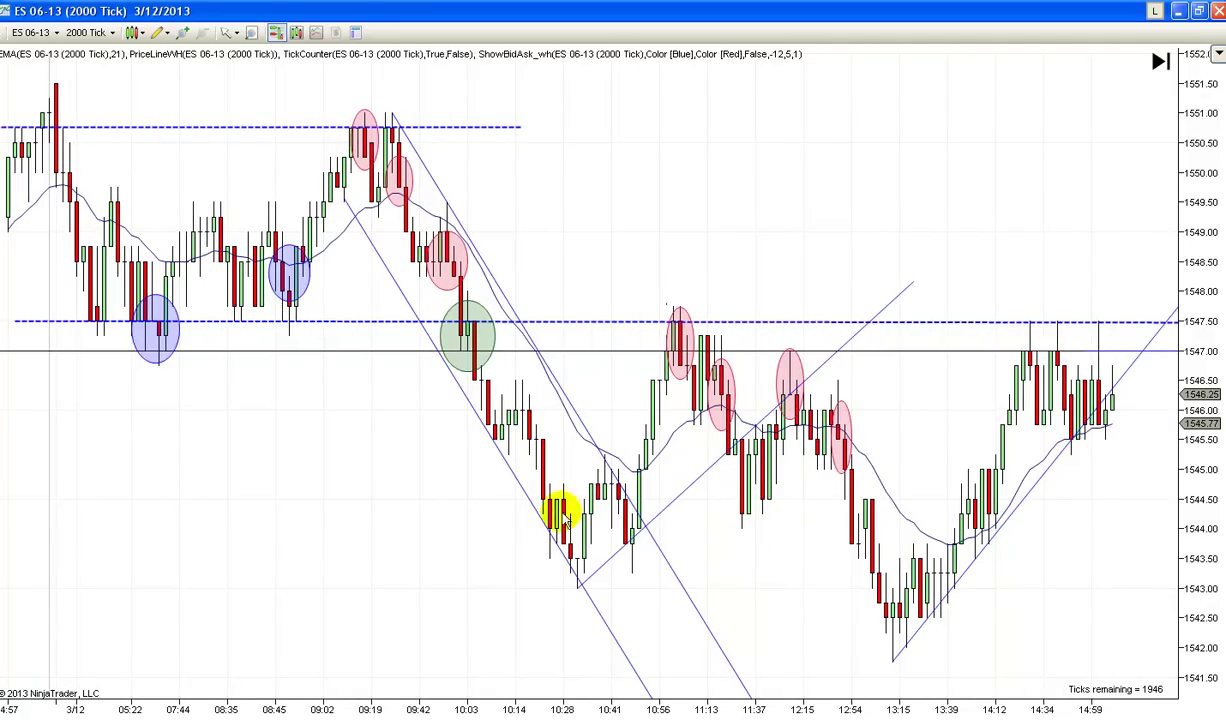
drag(737, 568, 779, 569)
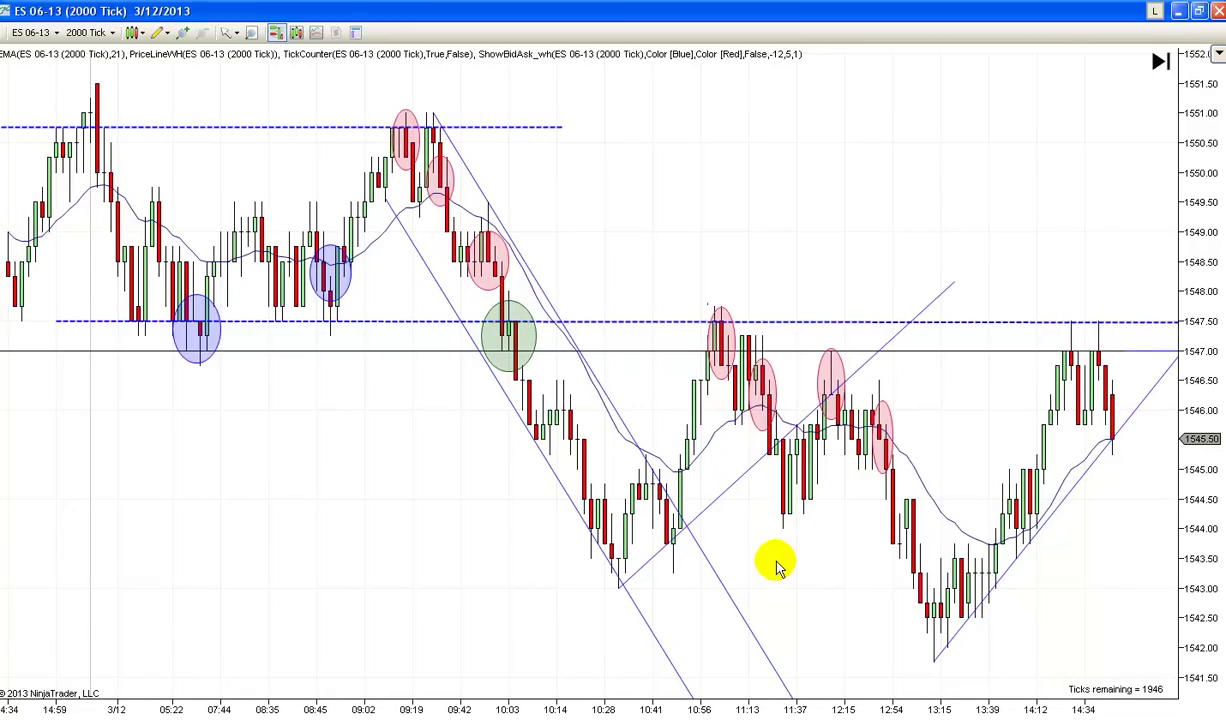
drag(774, 568, 764, 568)
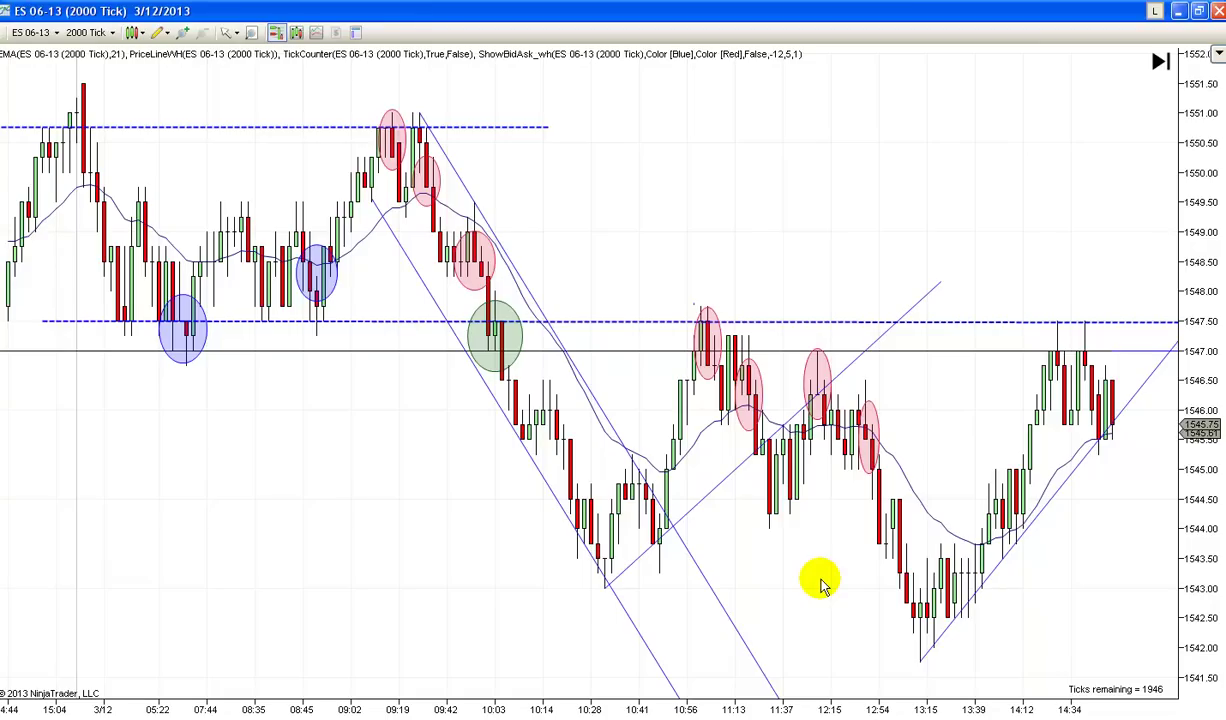
drag(820, 585, 909, 583)
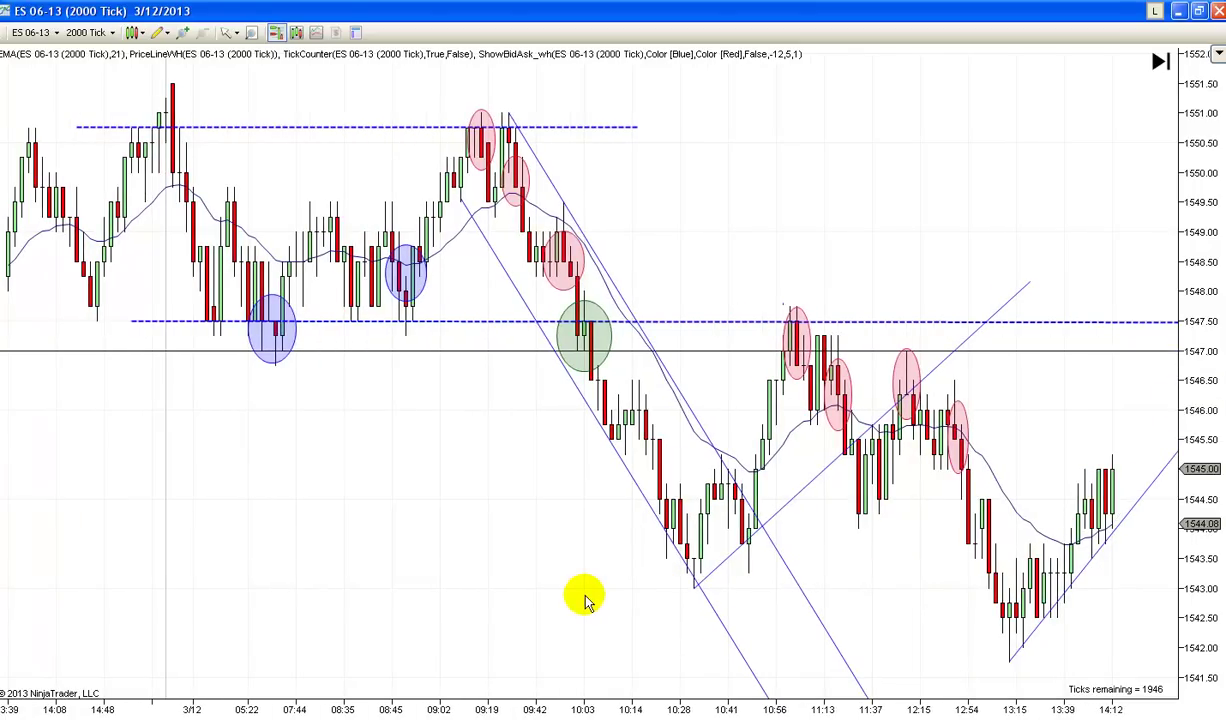
drag(586, 601, 605, 603)
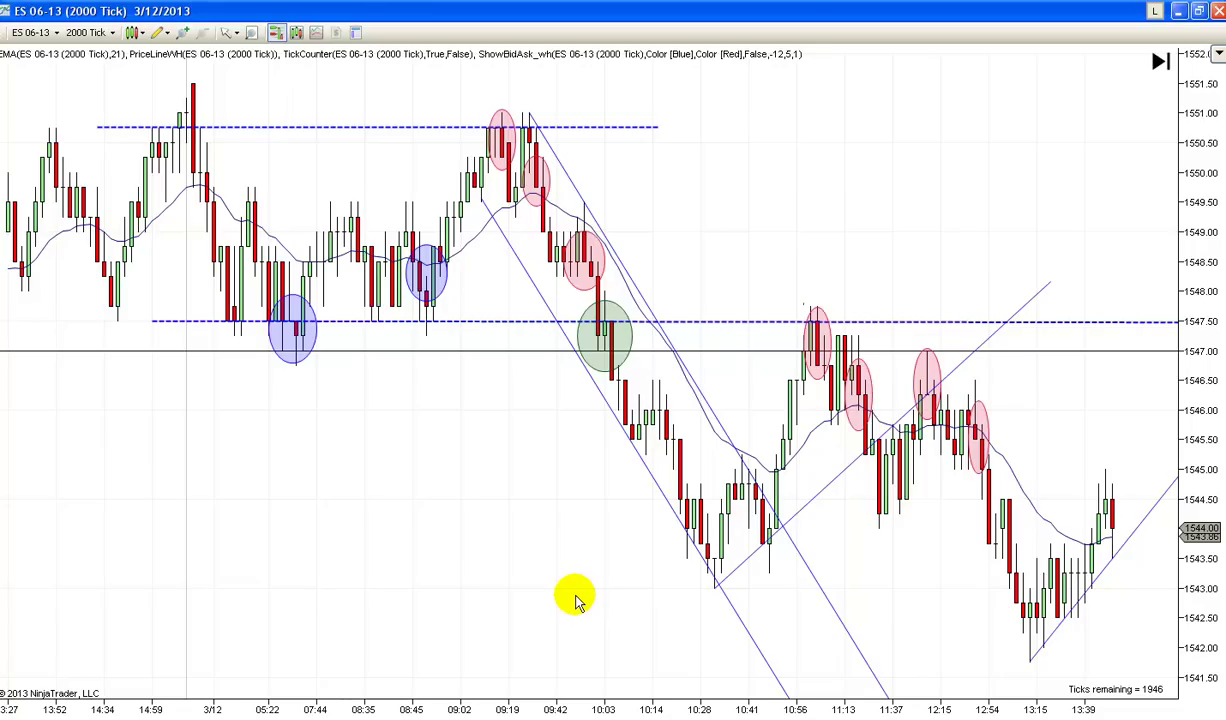
drag(576, 600, 657, 580)
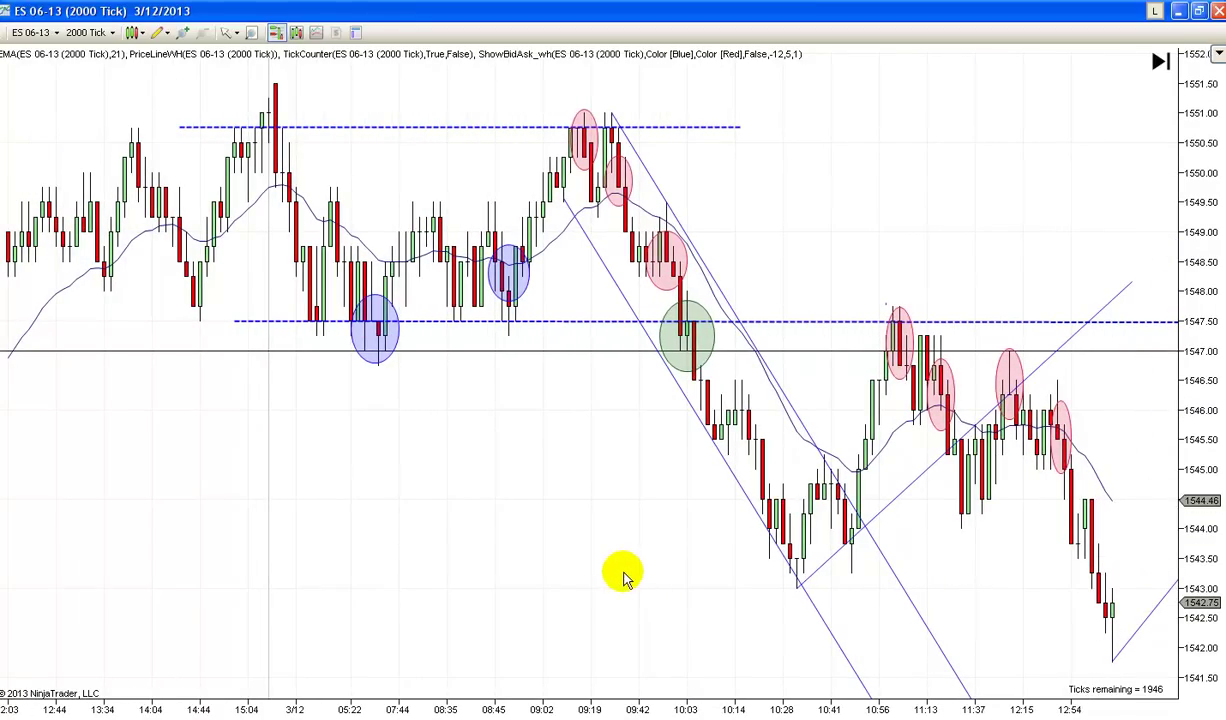
scroll(620, 578, up, 4)
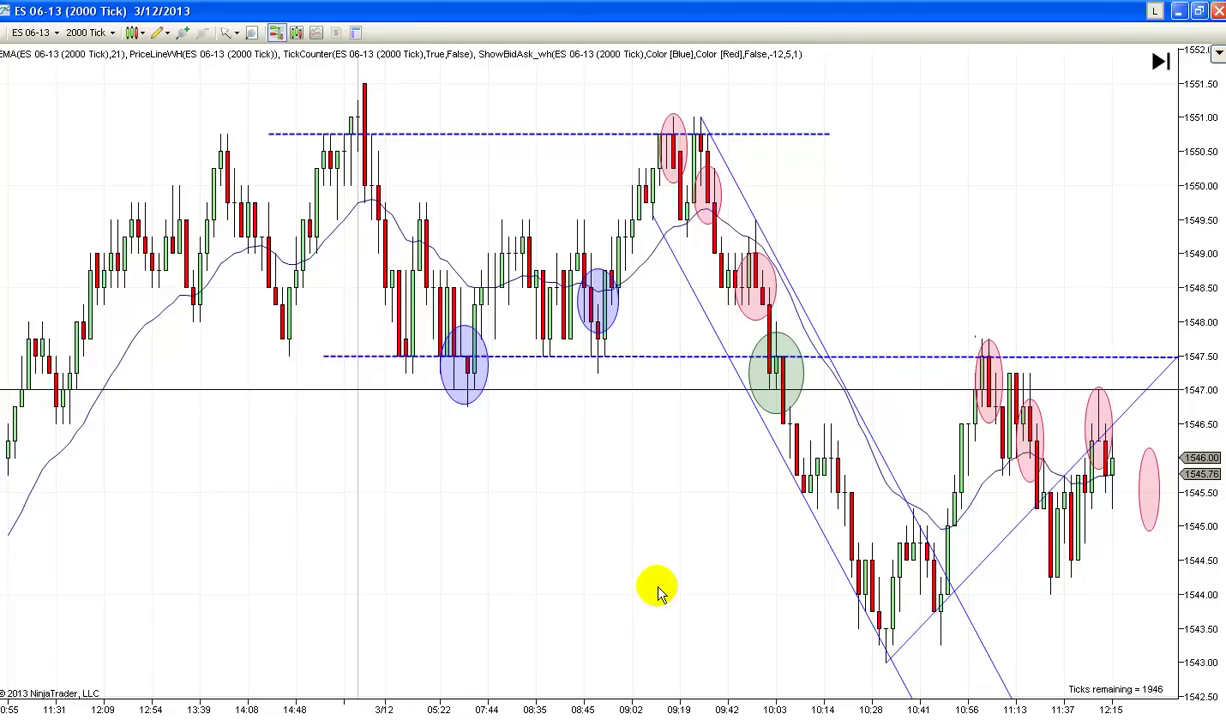
drag(659, 590, 634, 594)
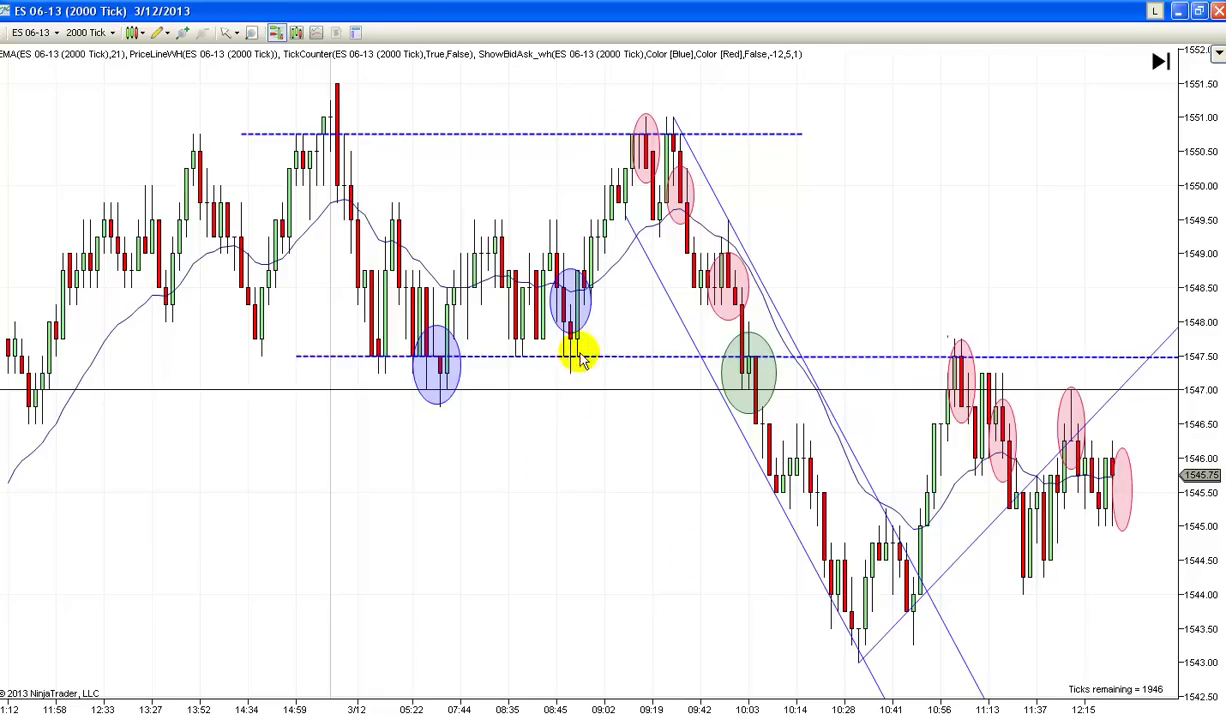
drag(772, 681, 590, 557)
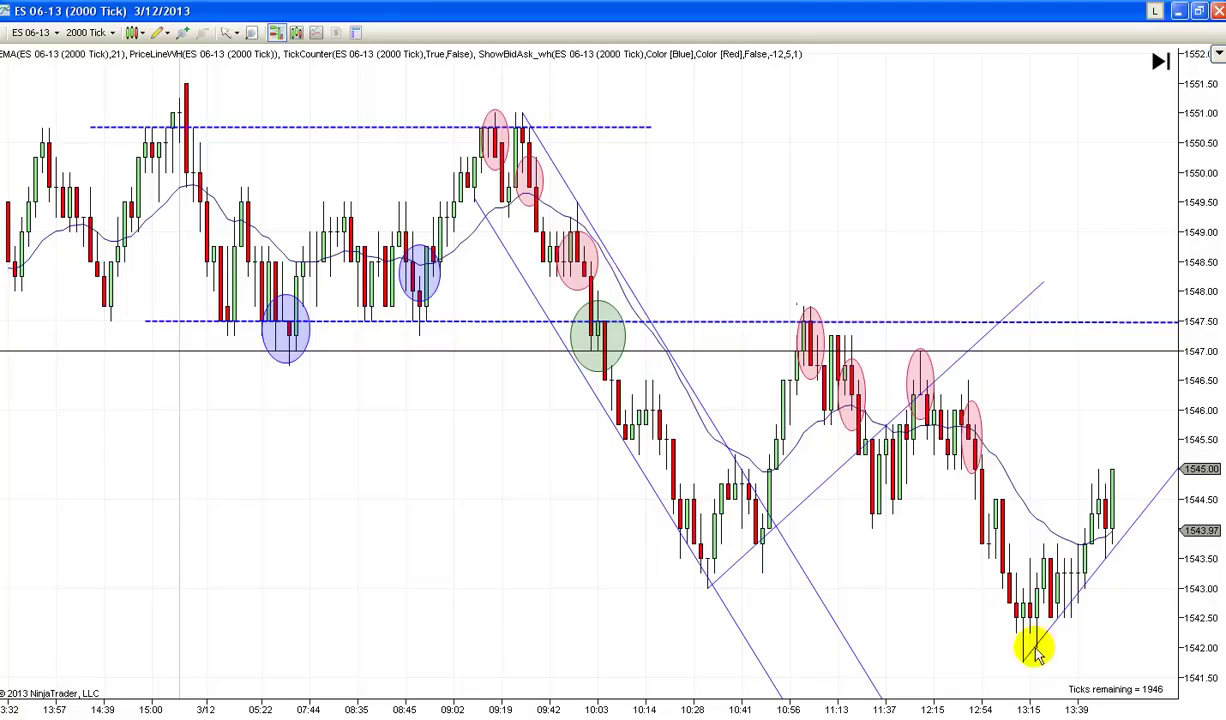
drag(1108, 637, 964, 595)
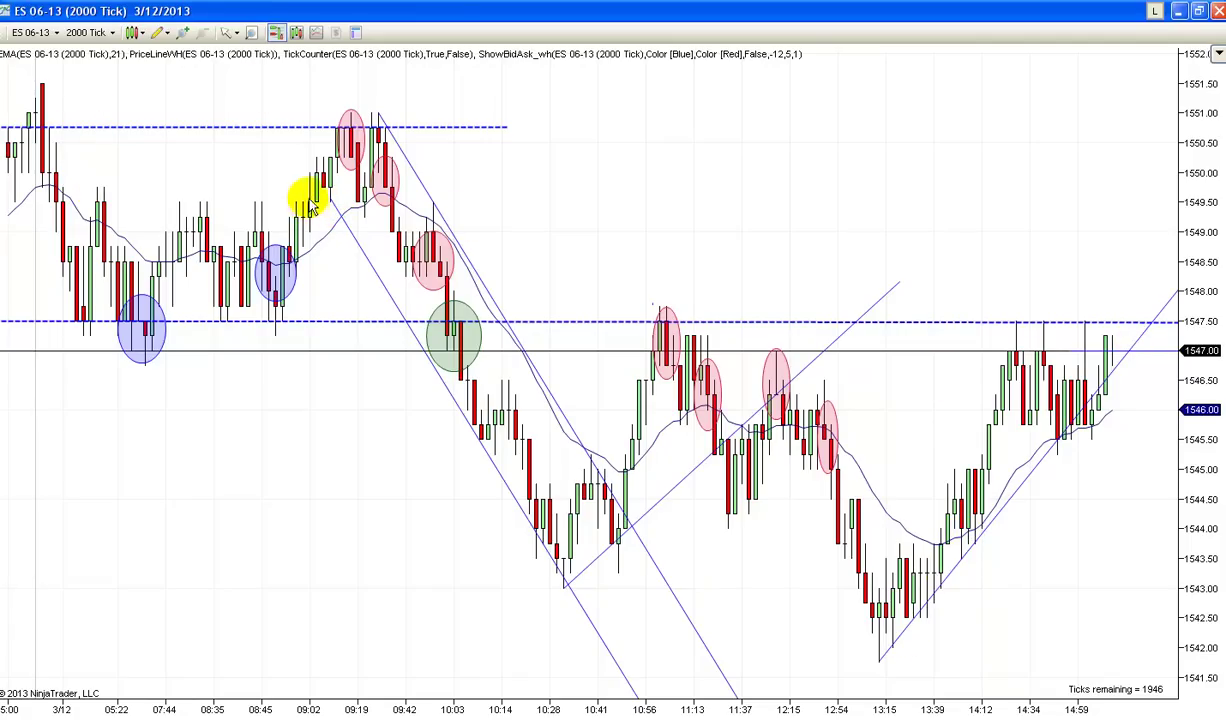
Step: Try the upper dashed line at 1549.50 over the morning range, and raise it to 1551.00 at the morning highs
drag(232, 135, 233, 200)
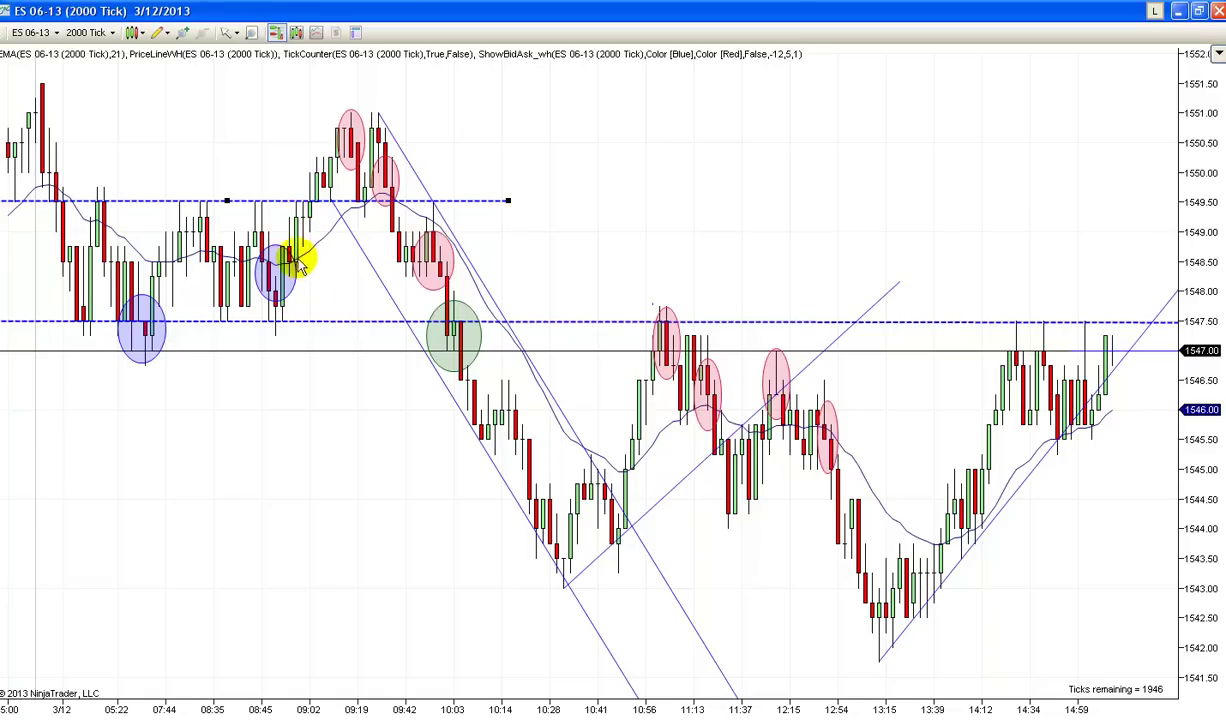
click(293, 400)
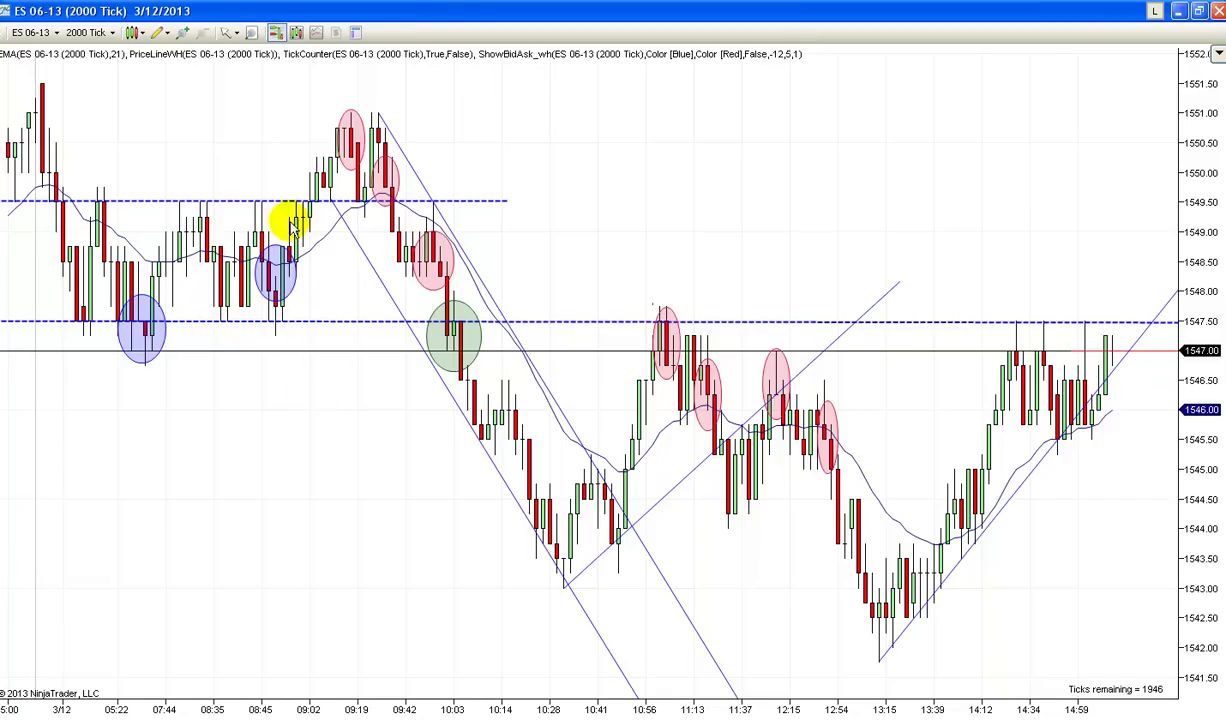
drag(239, 201, 226, 111)
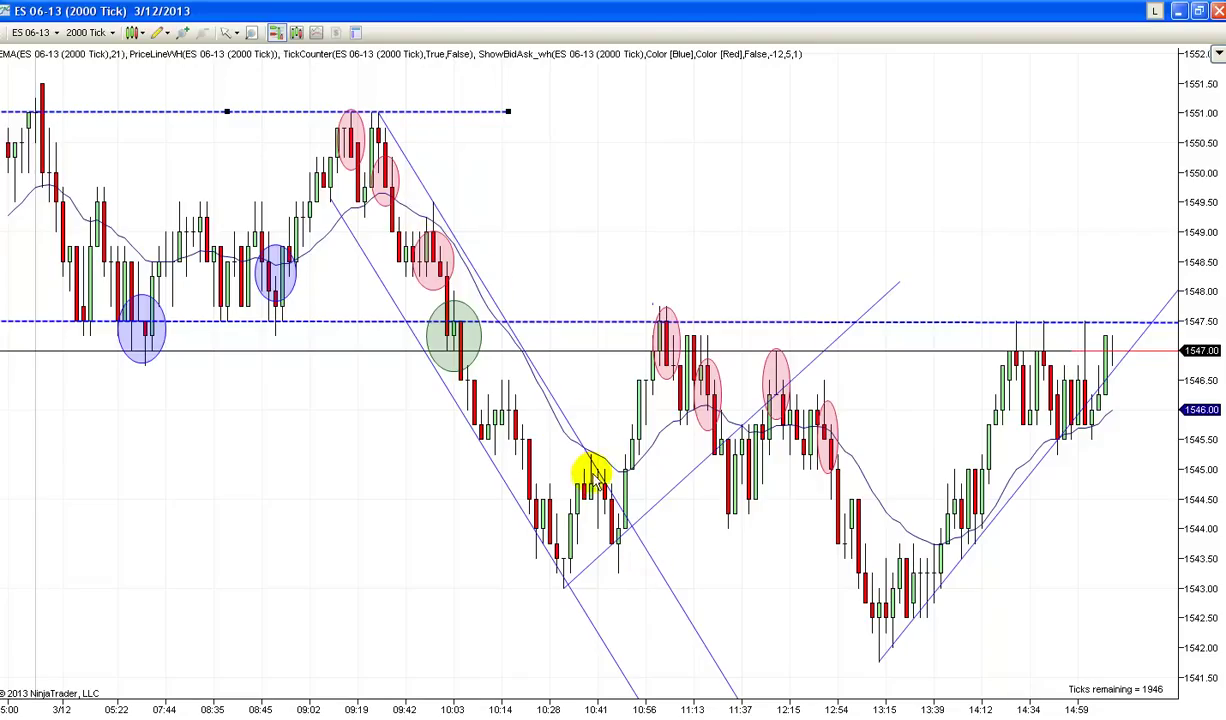
Step: Examine the afternoon rally along the rising trendline and its tests of the 1547.50 dashed line, comparing them with the morning setups
scroll(665, 545, right, 1)
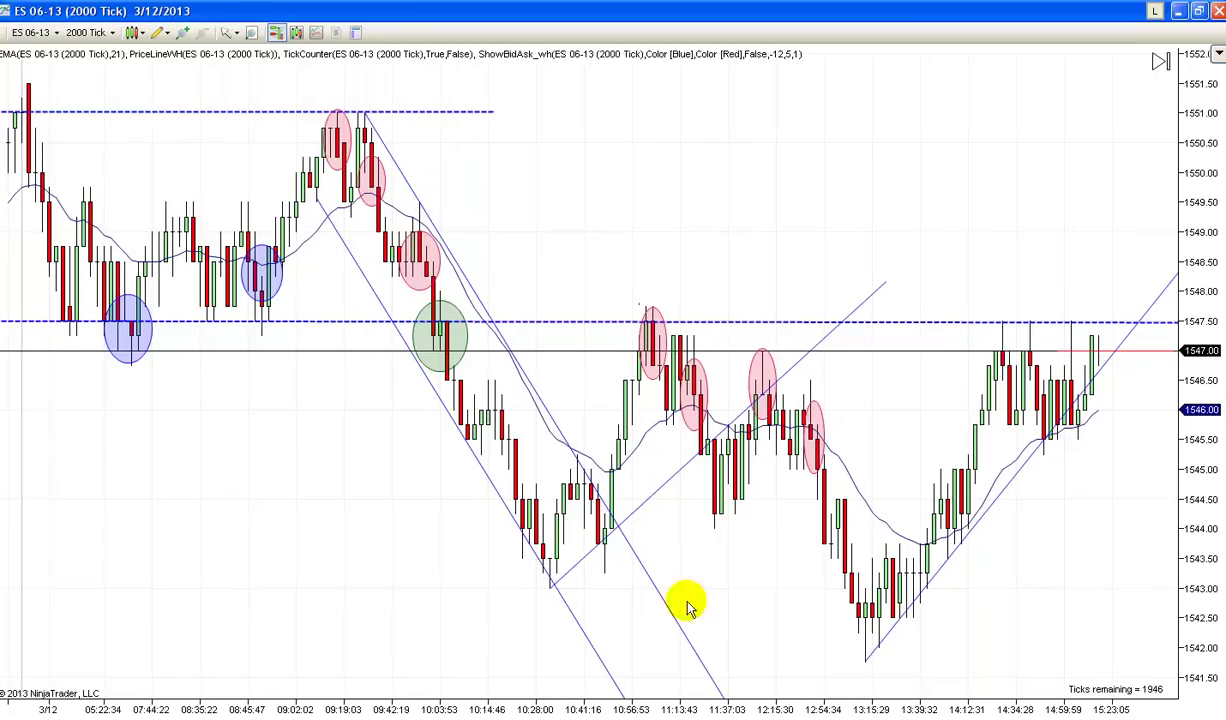
drag(929, 594, 778, 628)
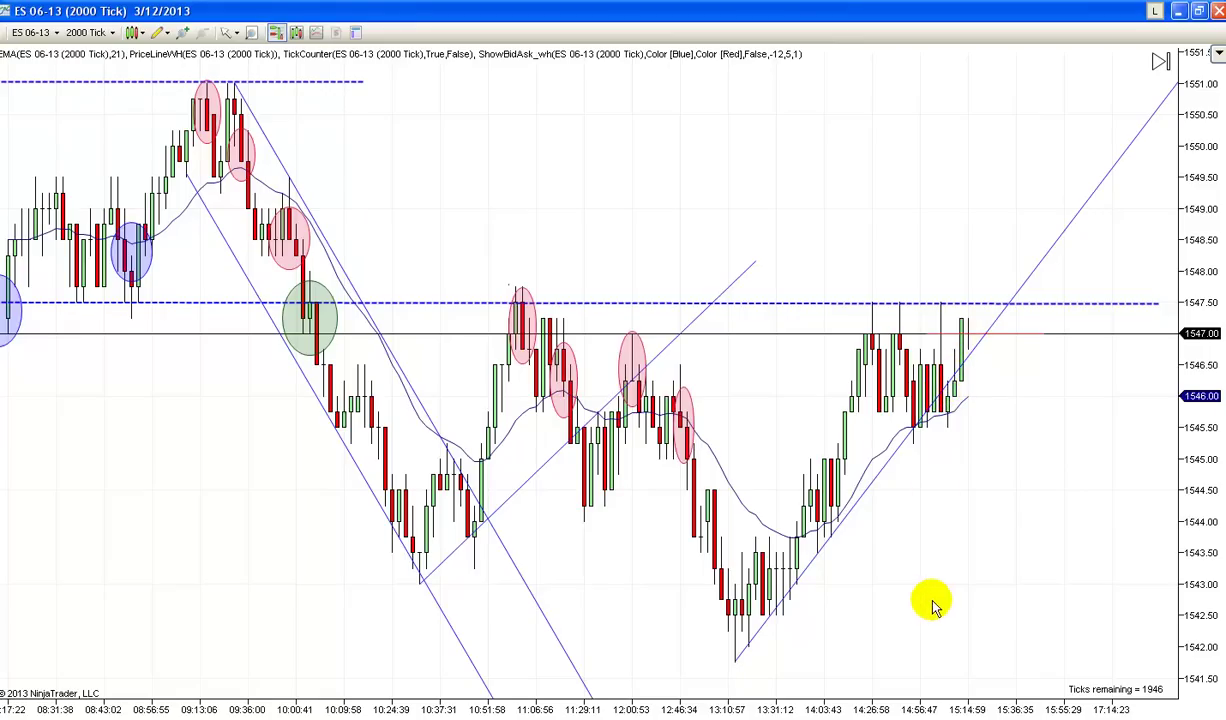
drag(935, 605, 1018, 594)
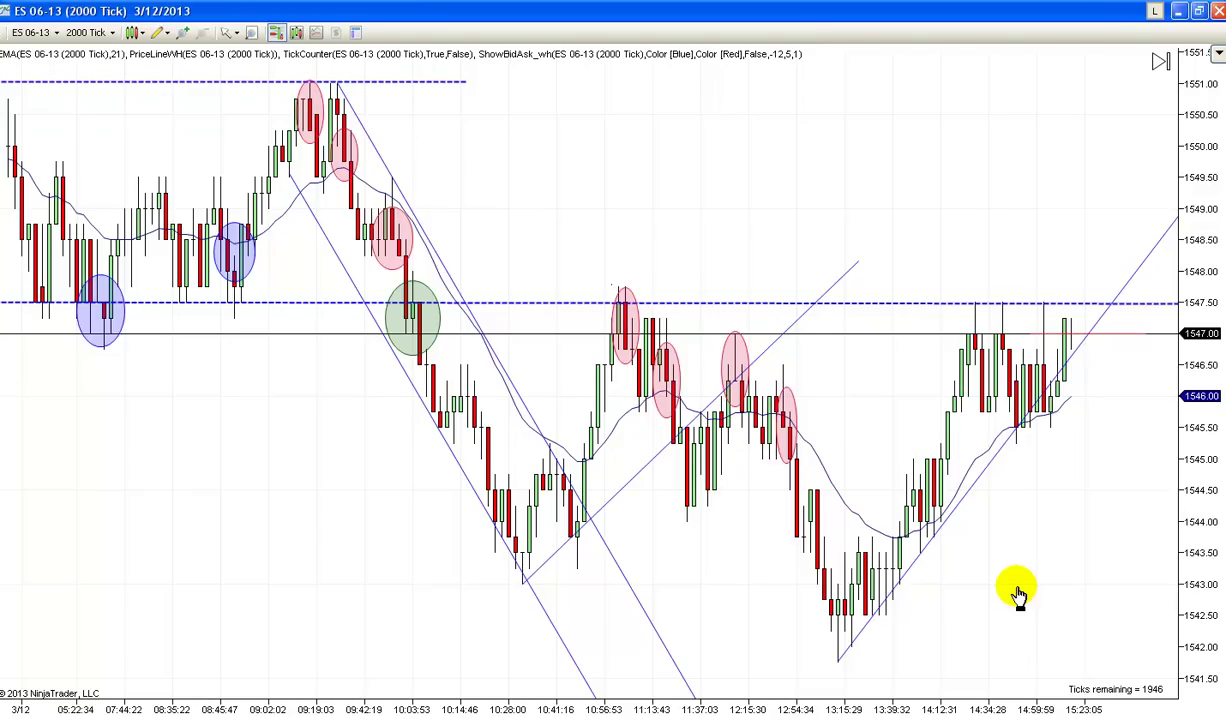
scroll(1018, 594, up, 5)
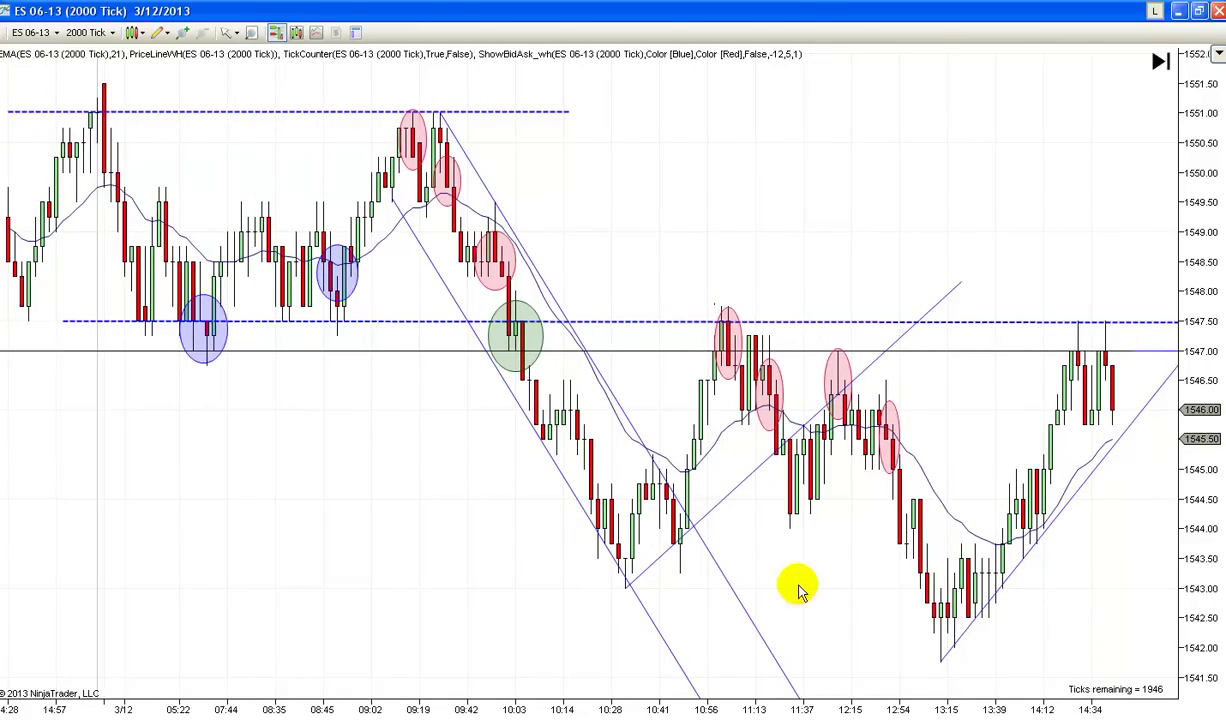
drag(796, 588, 765, 592)
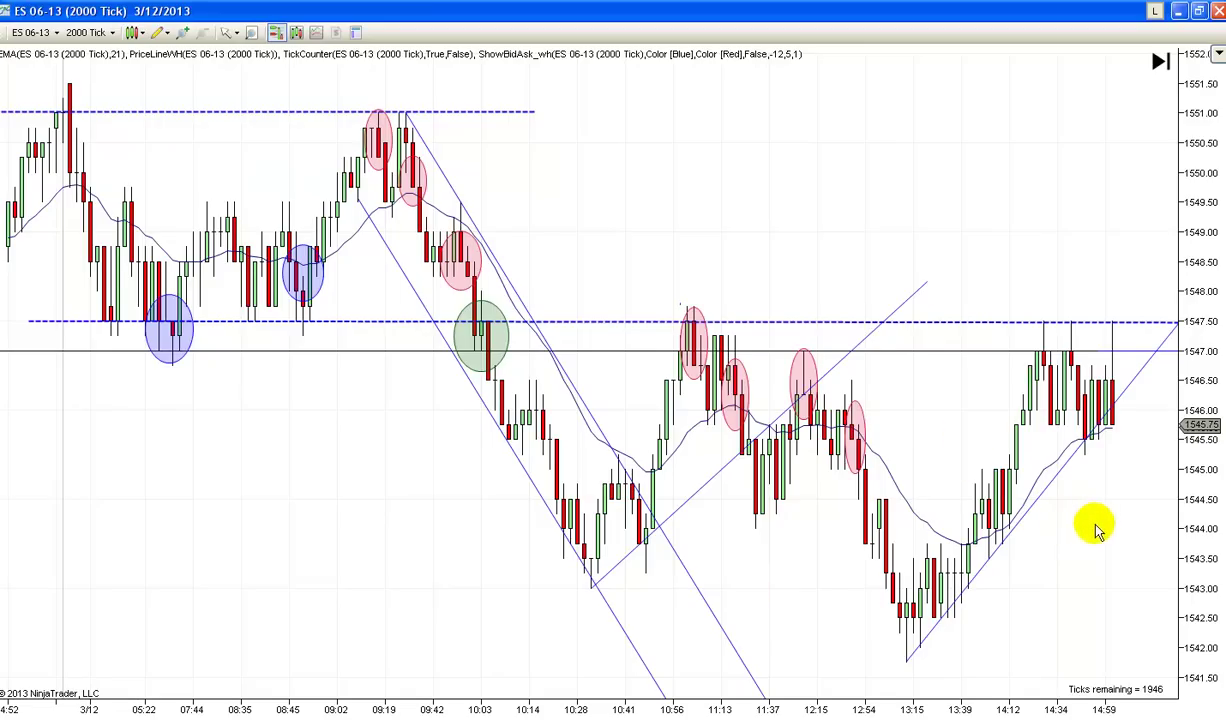
scroll(1095, 530, down, 3)
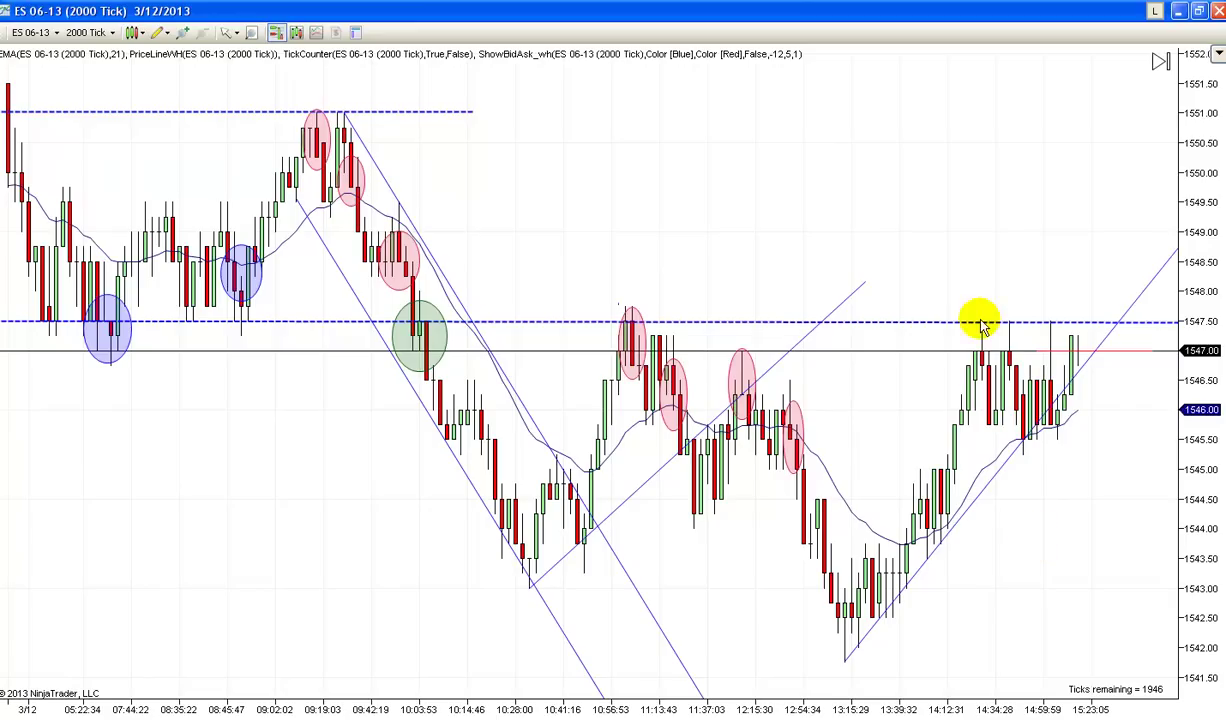
drag(1131, 500, 1105, 510)
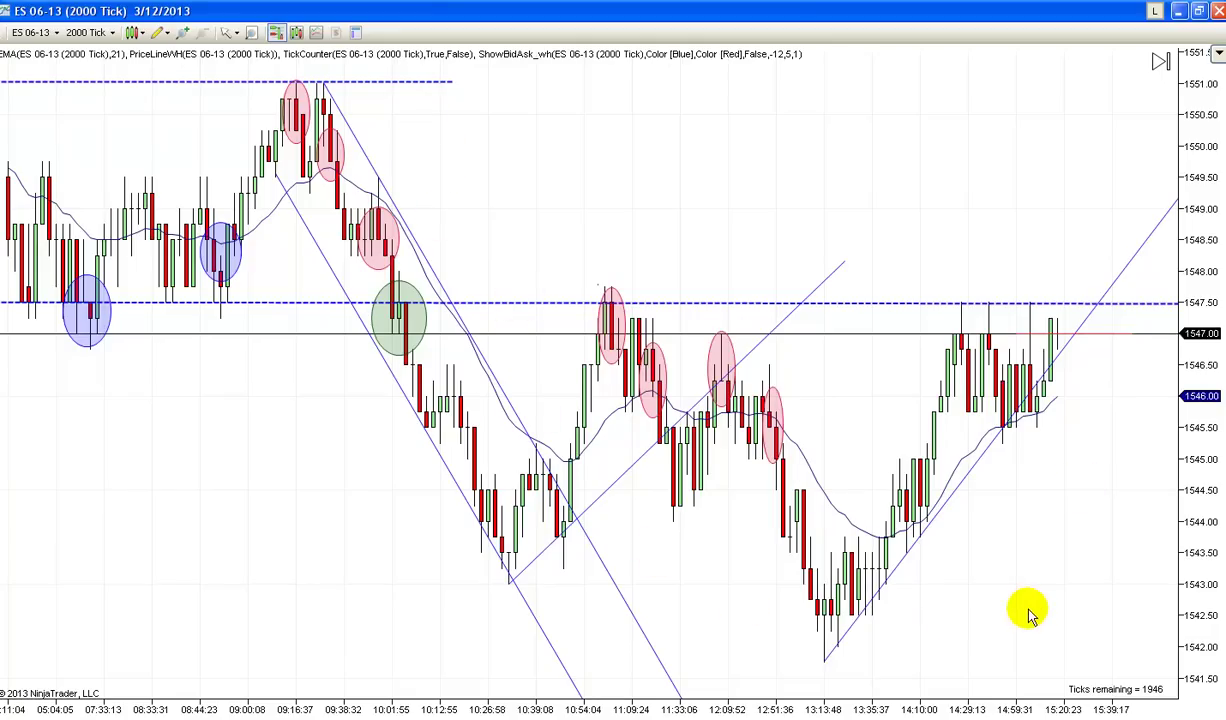
drag(1030, 615, 1113, 610)
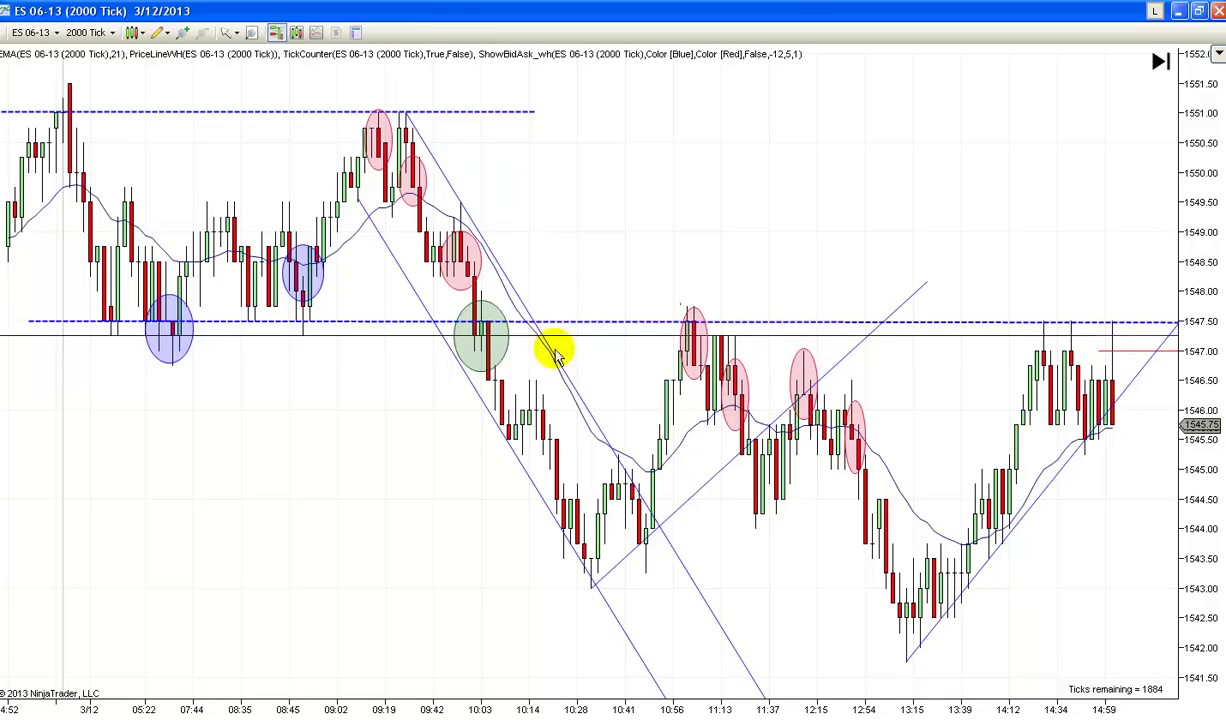
scroll(1054, 597, down, 3)
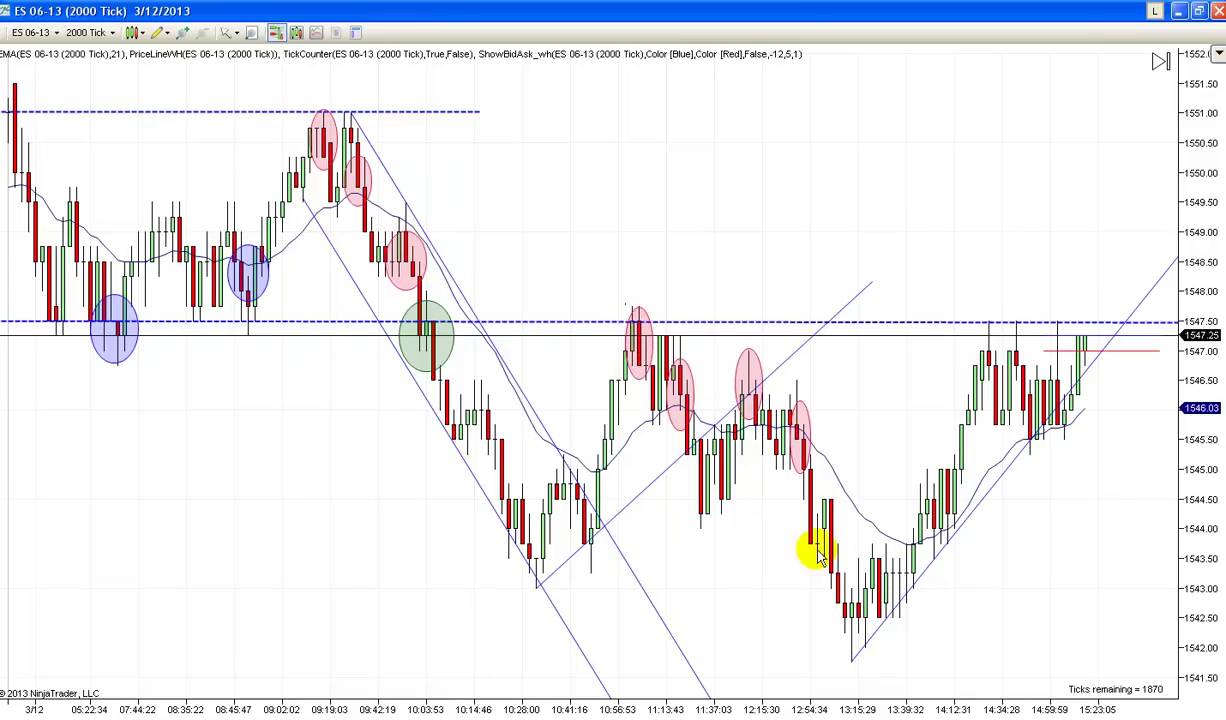
scroll(1035, 585, down, 4)
scroll(1035, 585, down, 1)
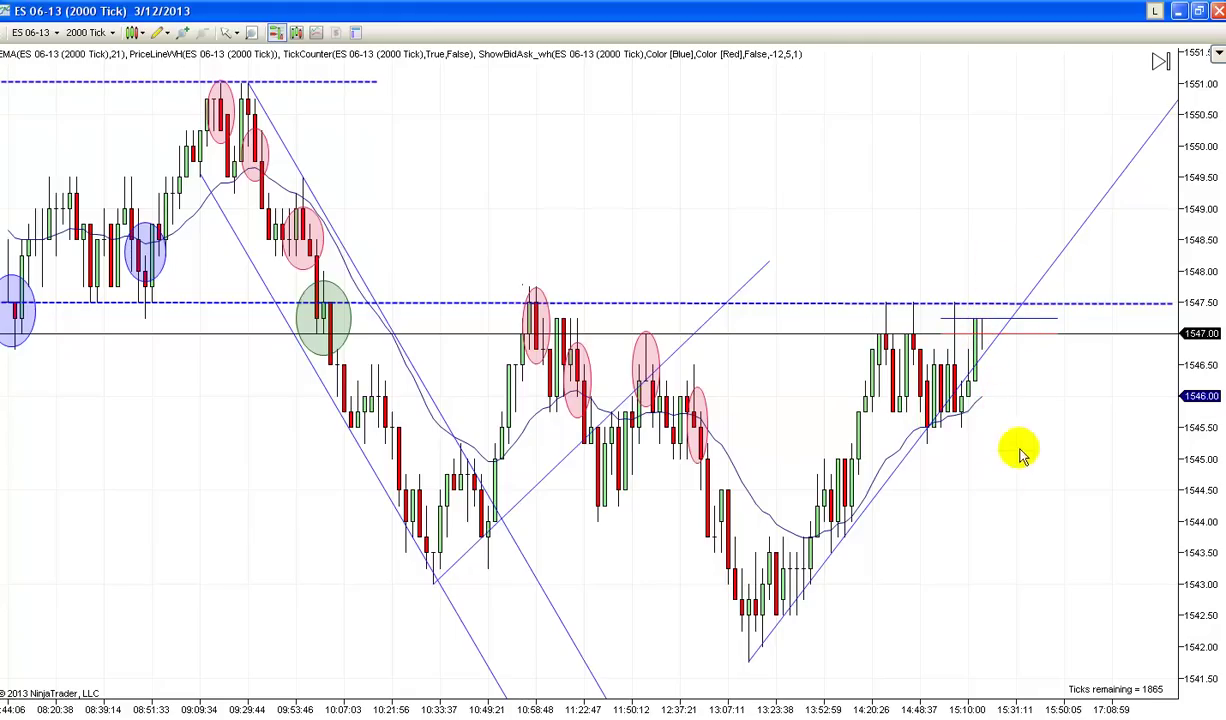
scroll(1060, 410, up, 2)
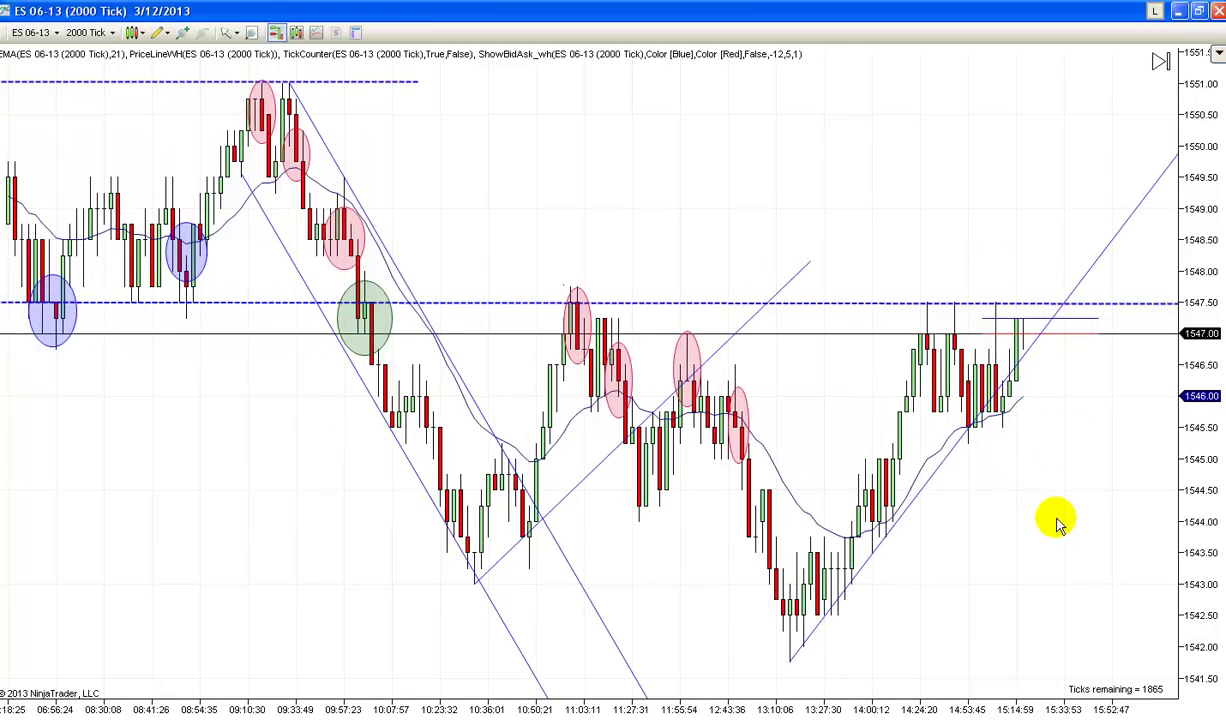
drag(1011, 499, 1057, 500)
scroll(510, 590, up, 2)
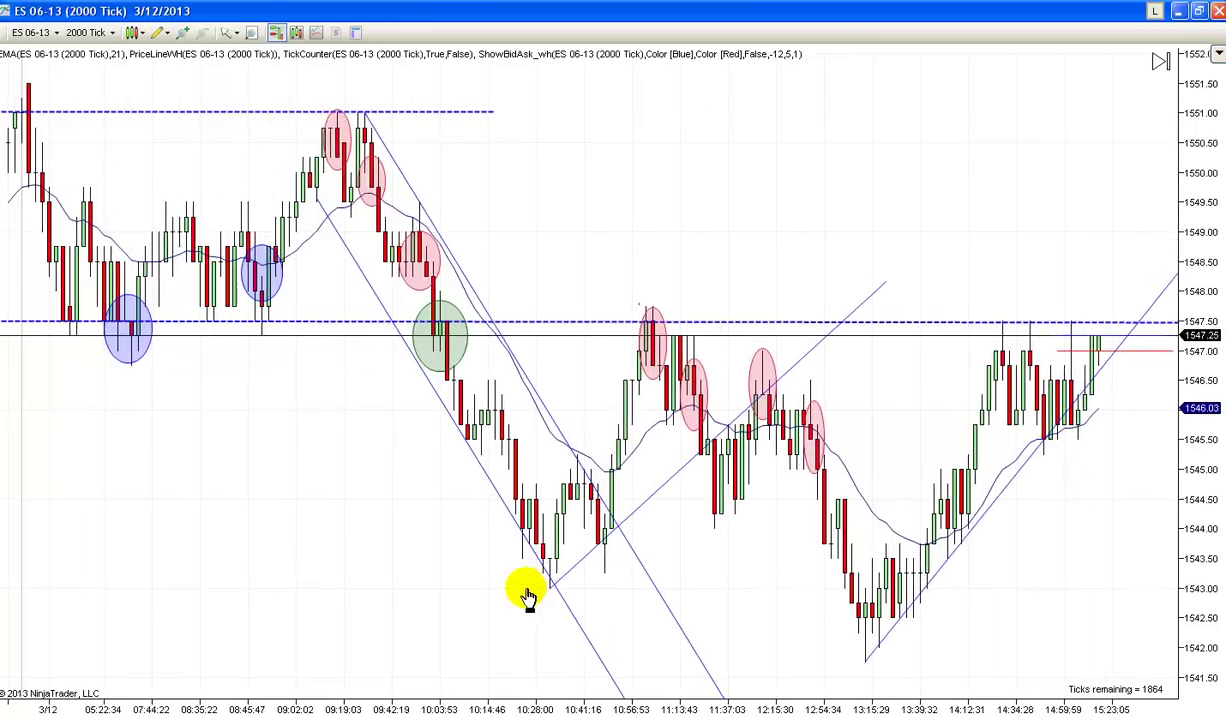
scroll(450, 588, up, 2)
scroll(470, 590, down, 1)
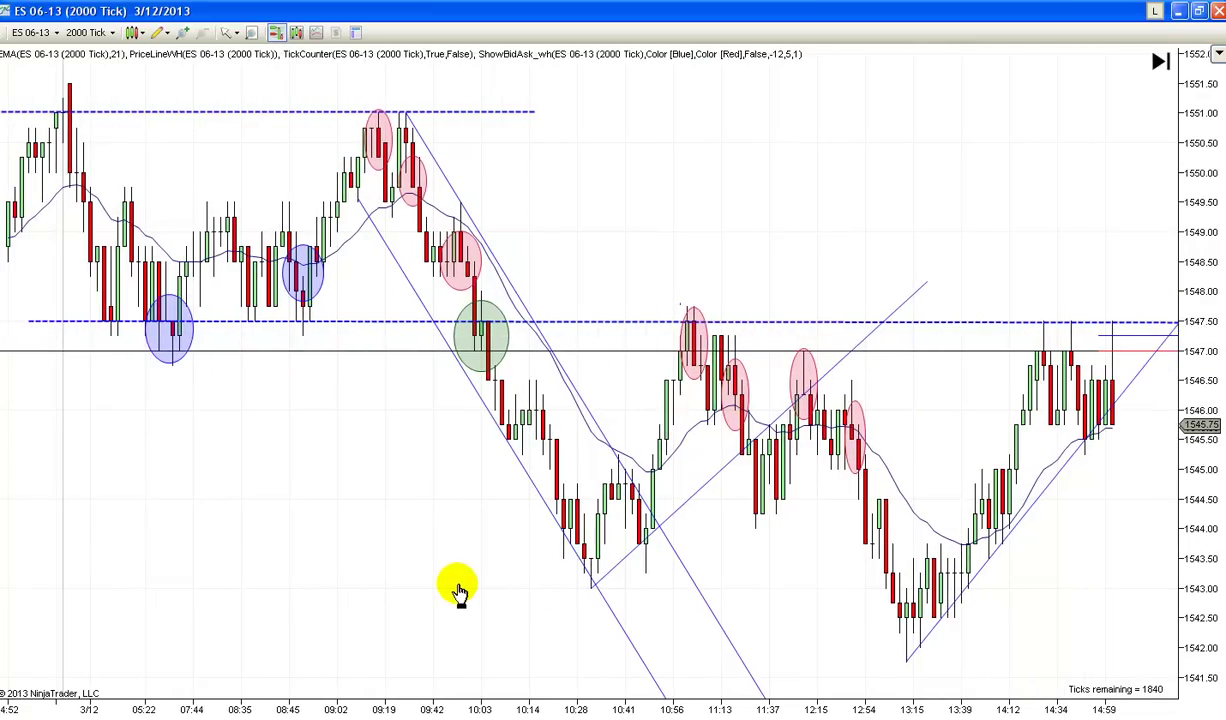
scroll(455, 589, down, 1)
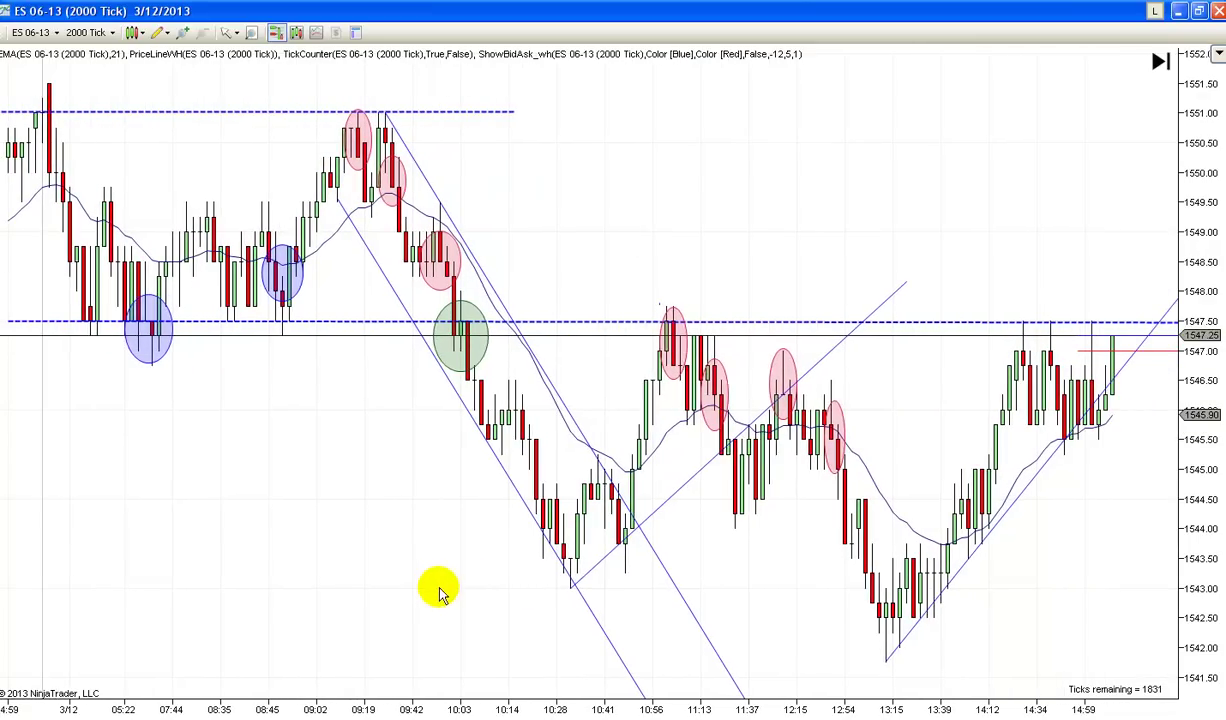